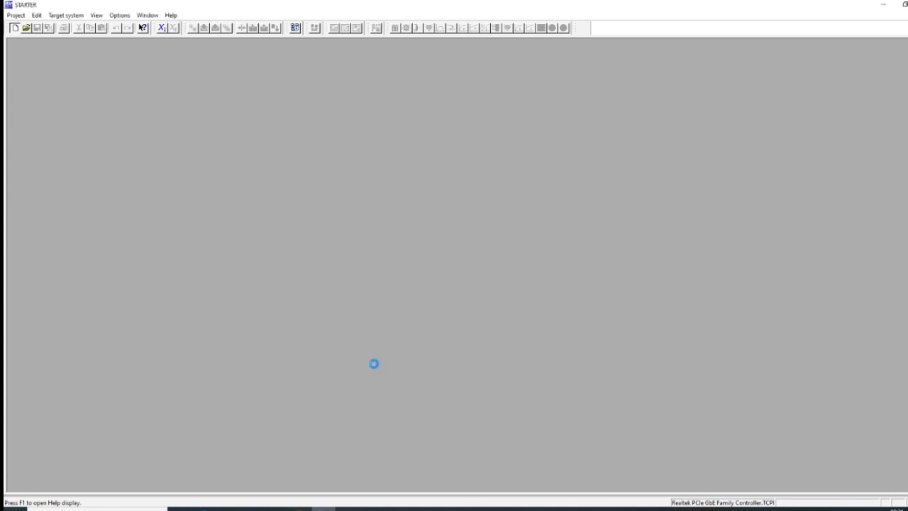
Search the accessible nodes with project S120_trail_120223 and accept the SINAMICS S120 CU320-2 DP Drive_unit_1 into the project.
left_click(295, 28)
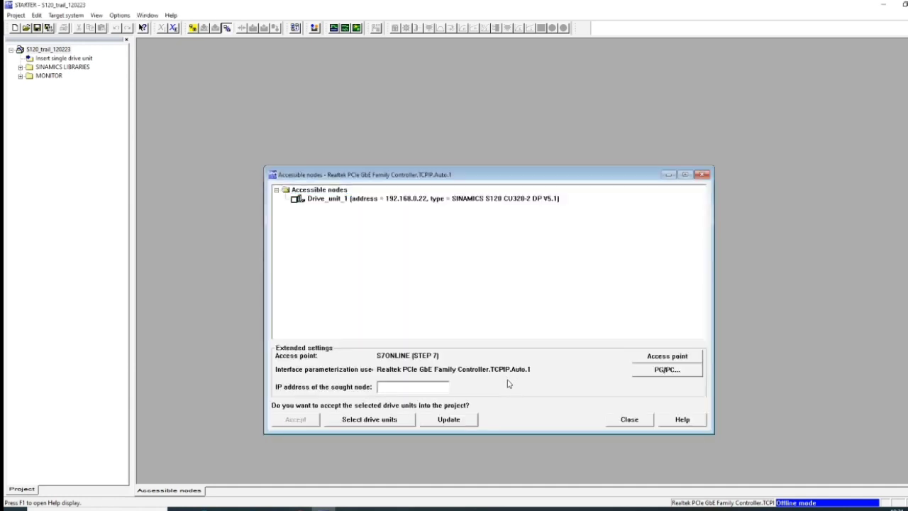
left_click(389, 201)
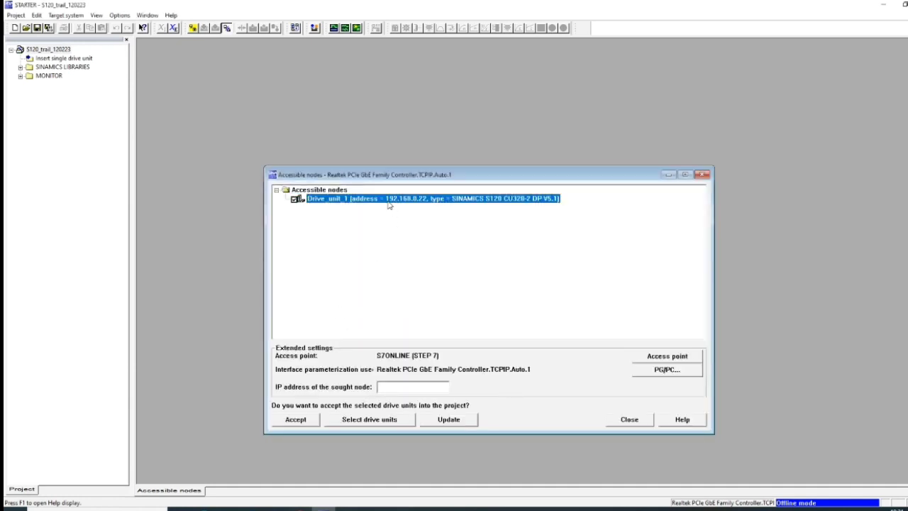
left_click(291, 419)
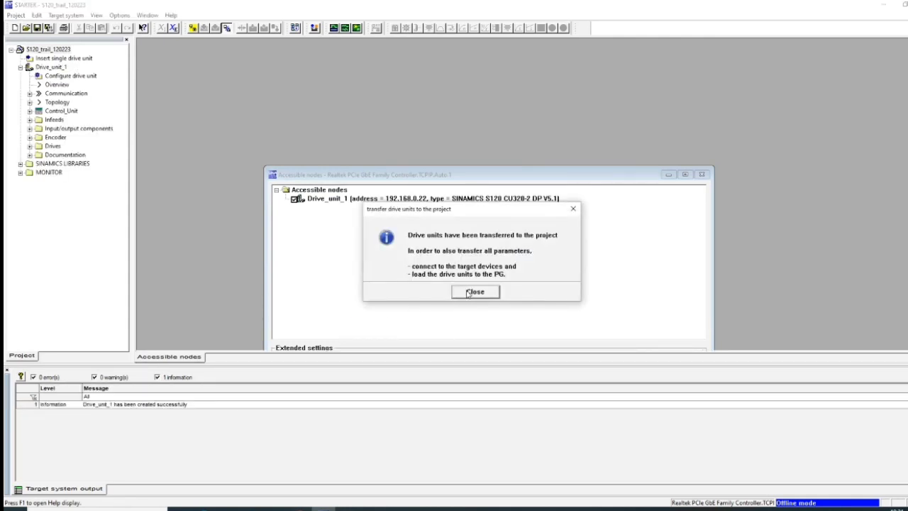
left_click(468, 293)
left_click(578, 181)
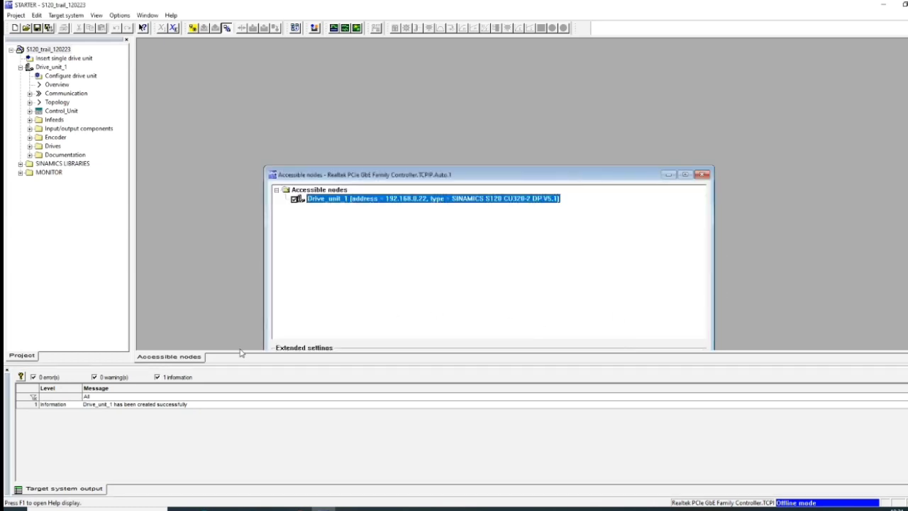
left_click_drag(232, 365, 223, 452)
left_click(628, 420)
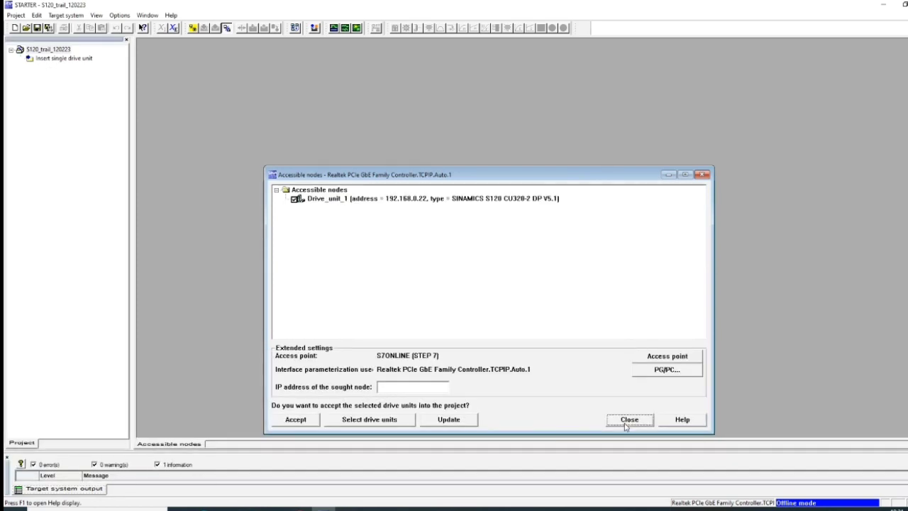
Connect Drive_unit_1 to its target device and load the online configuration to the PG.
left_click(48, 68)
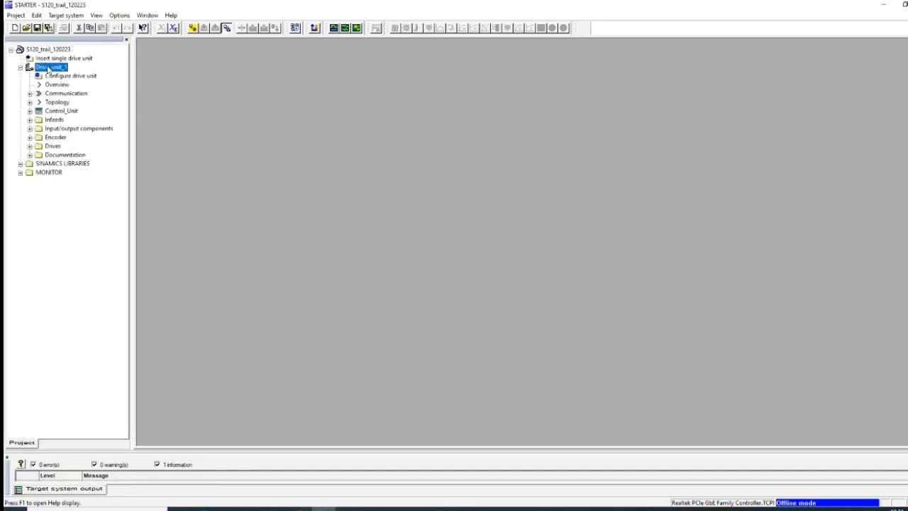
right_click(48, 69)
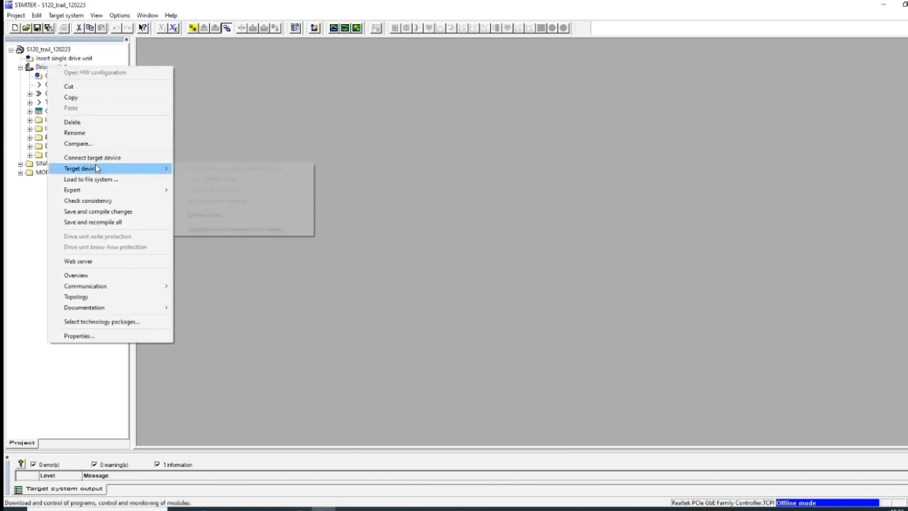
left_click(107, 158)
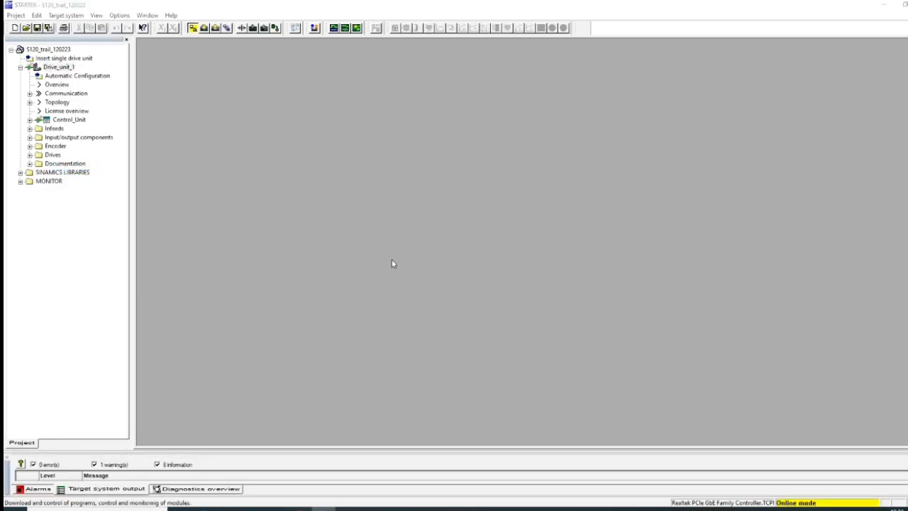
left_click(418, 301)
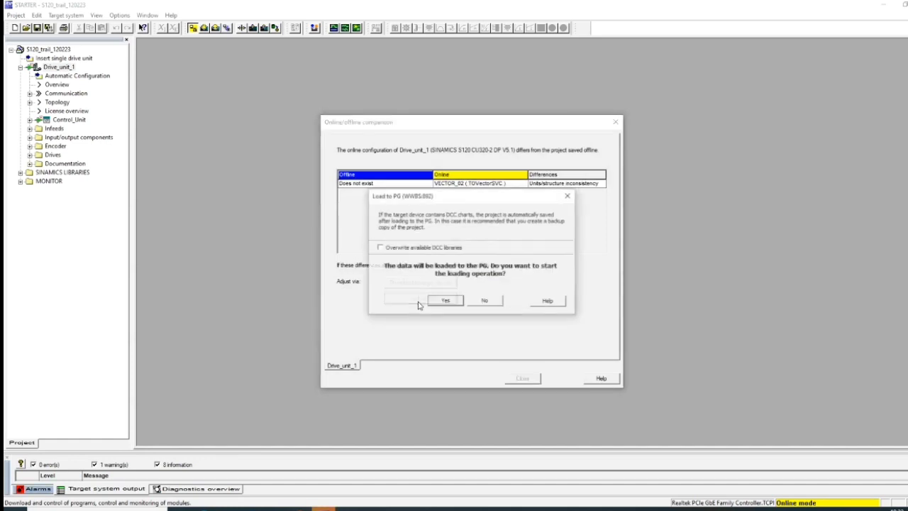
left_click(440, 302)
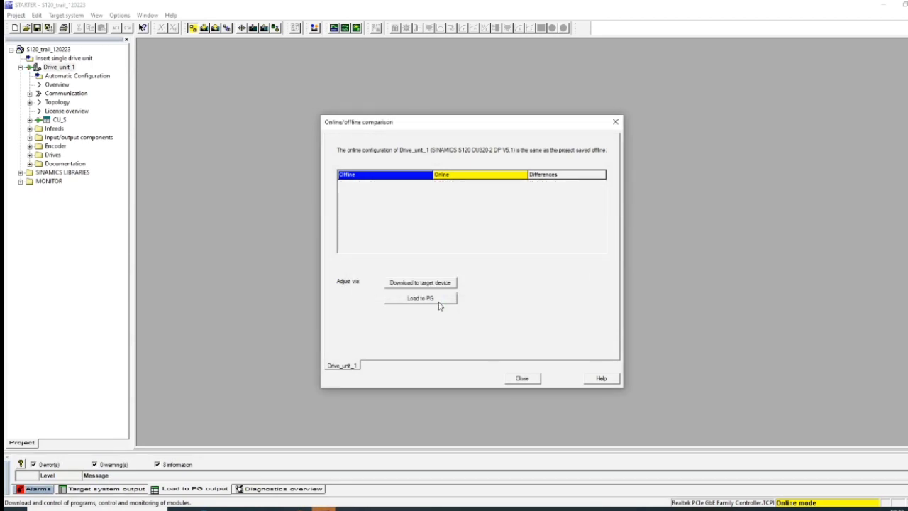
left_click(524, 379)
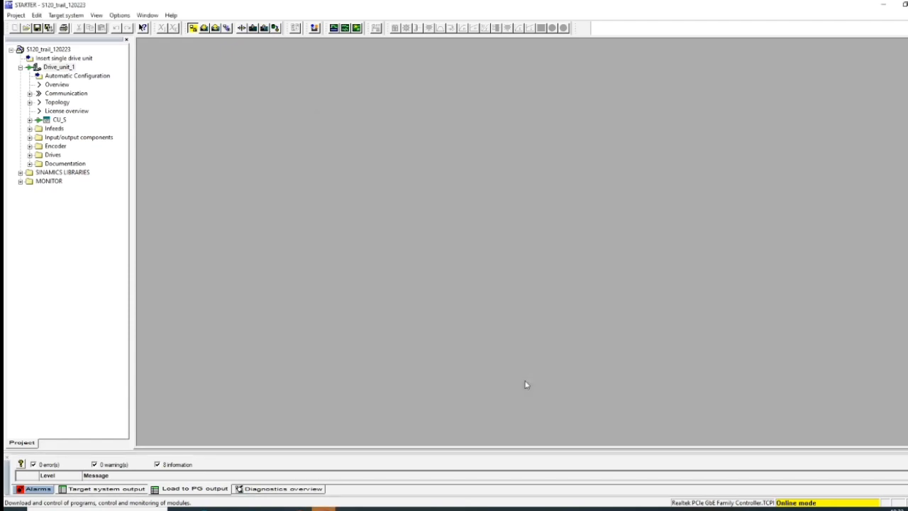
Run automatic configuration of Drive_unit_1 with a factory settings restore, create Drive 1 as a Vector object, and stay online.
double_click(60, 75)
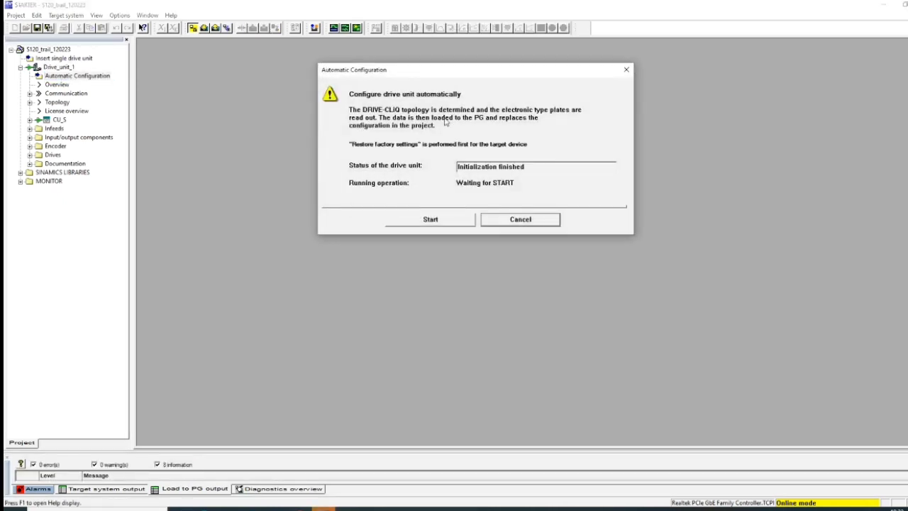
left_click(432, 222)
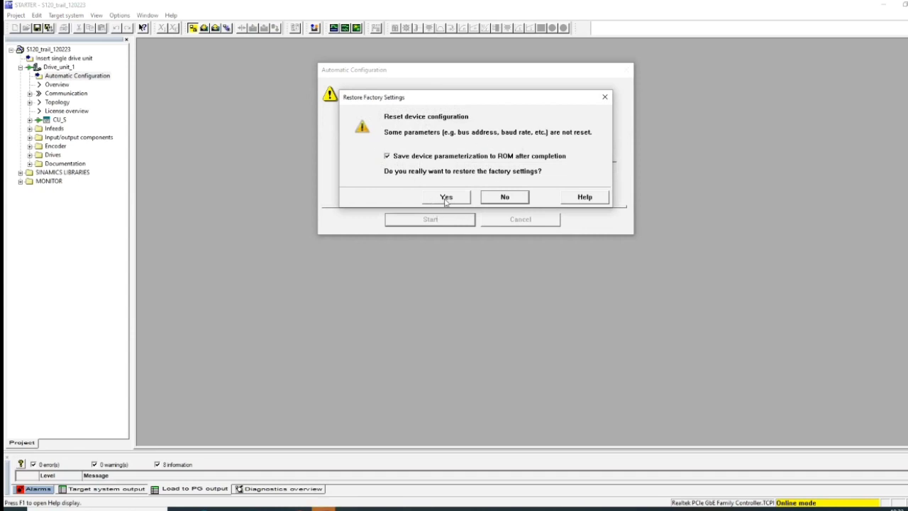
left_click(446, 198)
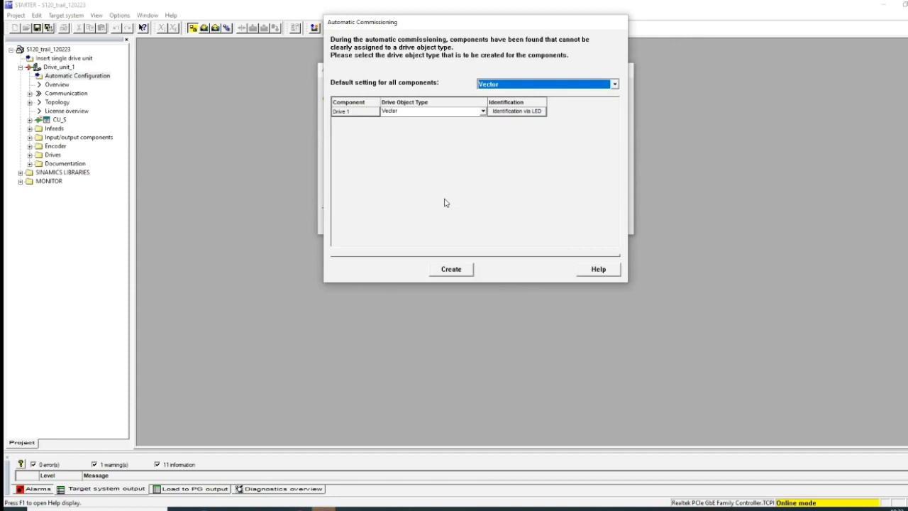
left_click(446, 270)
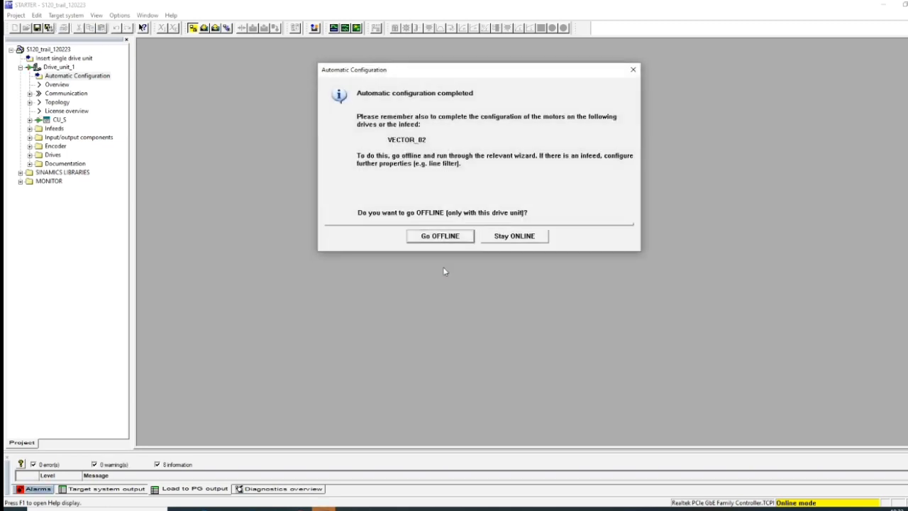
left_click(532, 235)
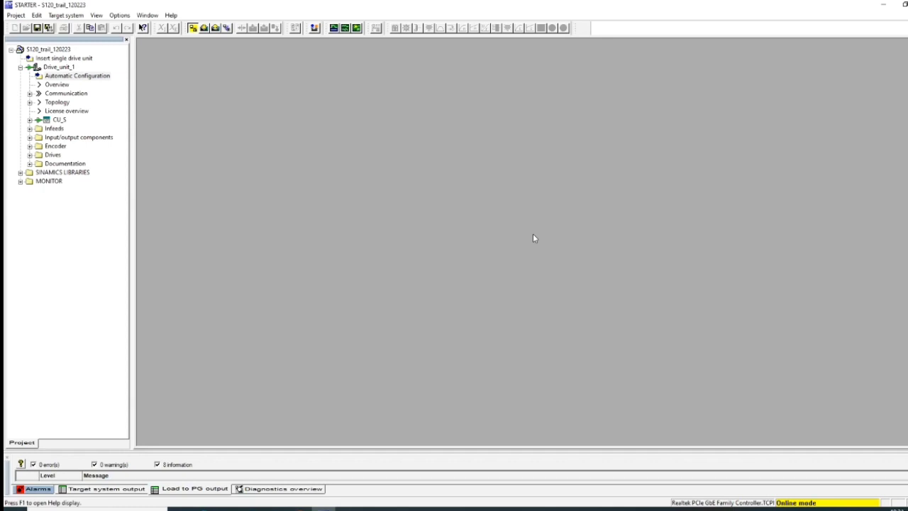
Open the configuration of drive VECTOR_02 and start configuring its drive data set, disconnecting from the target system.
left_click(29, 156)
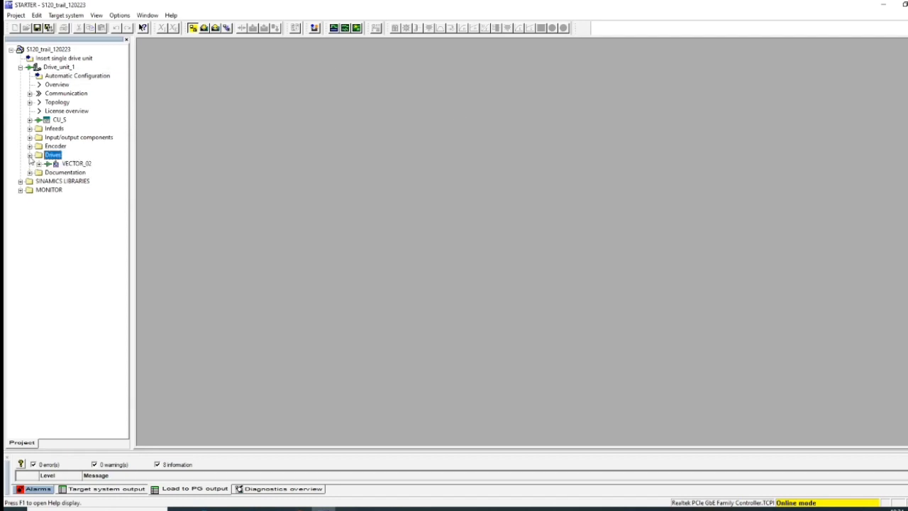
left_click(39, 164)
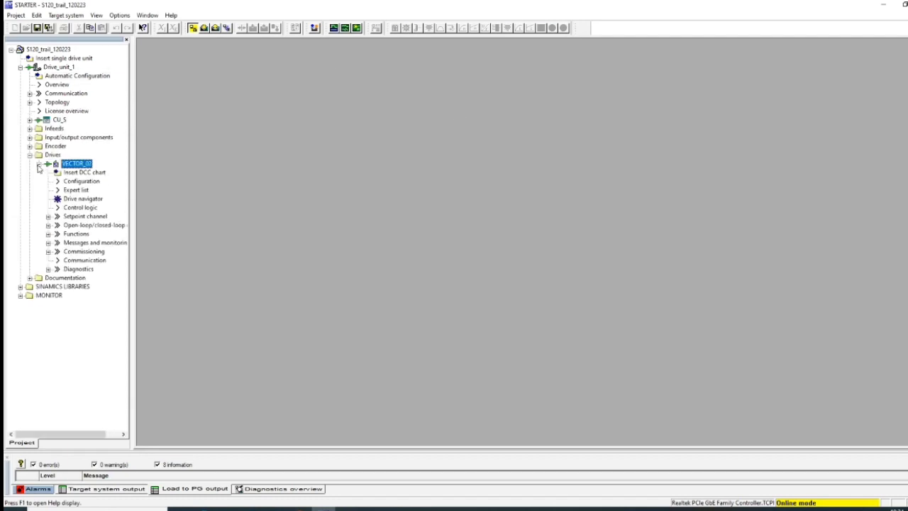
double_click(81, 181)
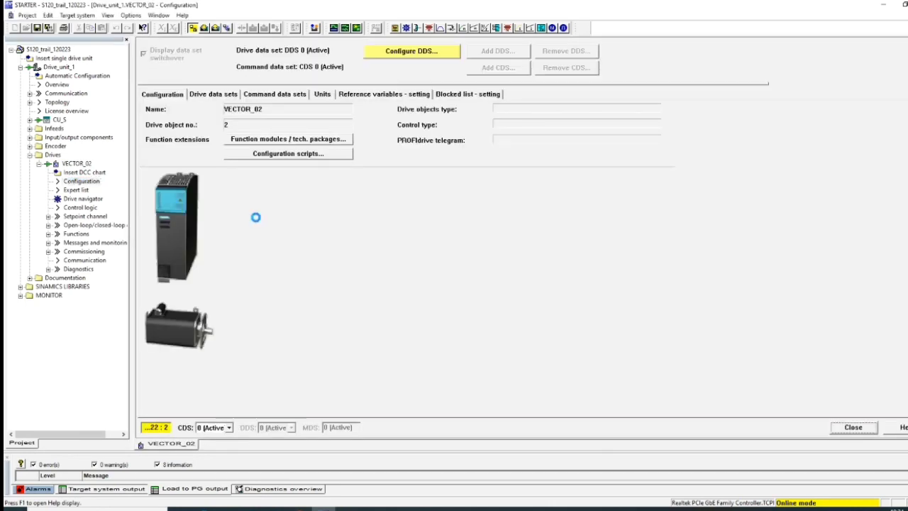
left_click(400, 55)
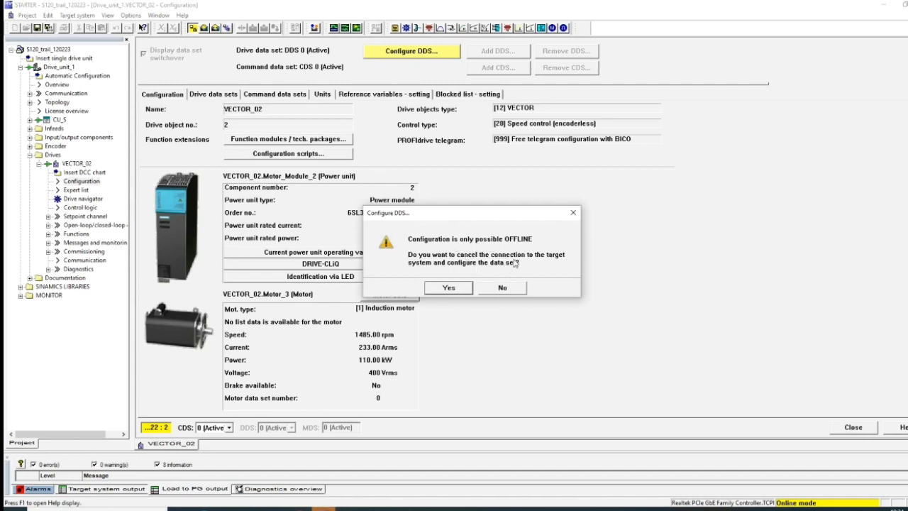
left_click(449, 288)
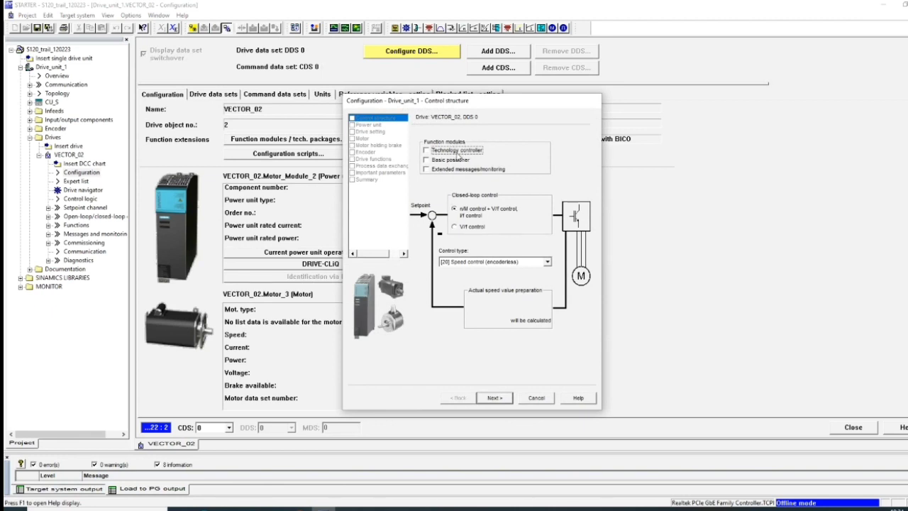
Select V/f control with linear characteristic and accept the 132 kW chassis AC power module without a filter or choke.
left_click(458, 227)
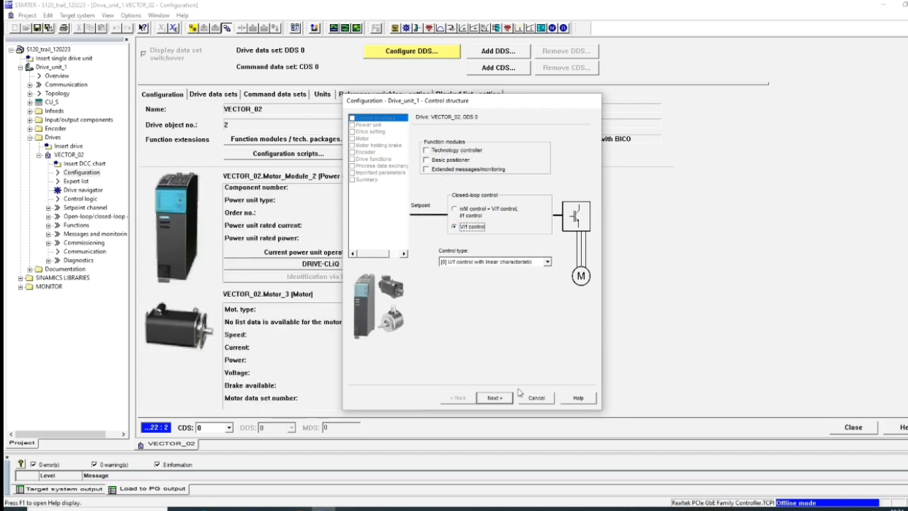
left_click(494, 398)
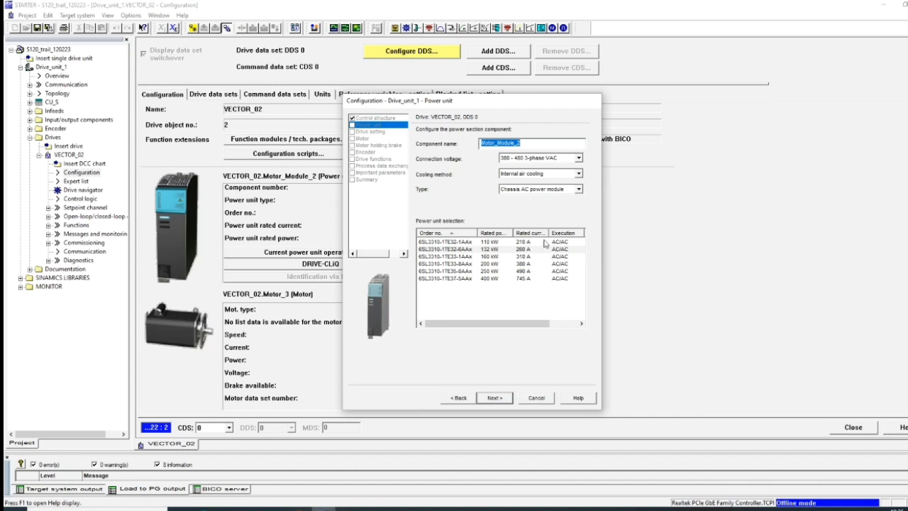
left_click(496, 398)
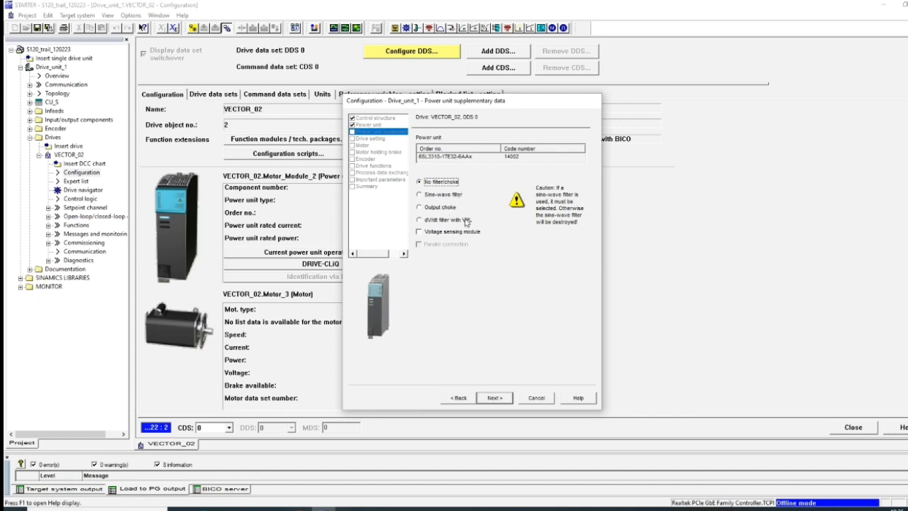
left_click(497, 399)
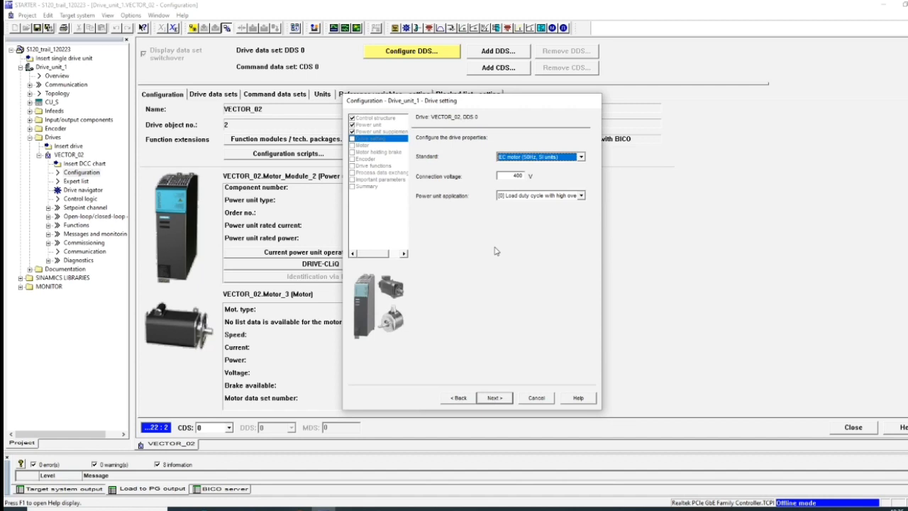
Set the drive's connection voltage to 415 V and accept manual data entry for induction motor Motor_3.
left_click(522, 176)
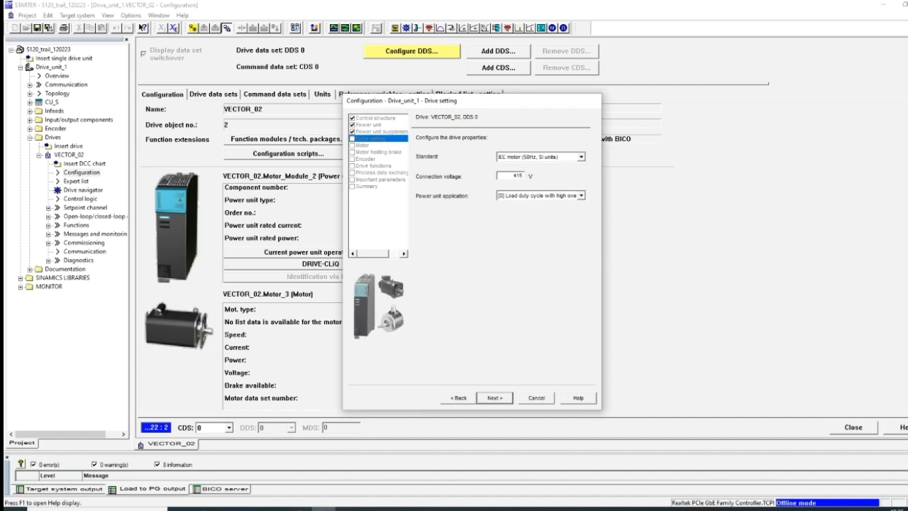
left_click(500, 398)
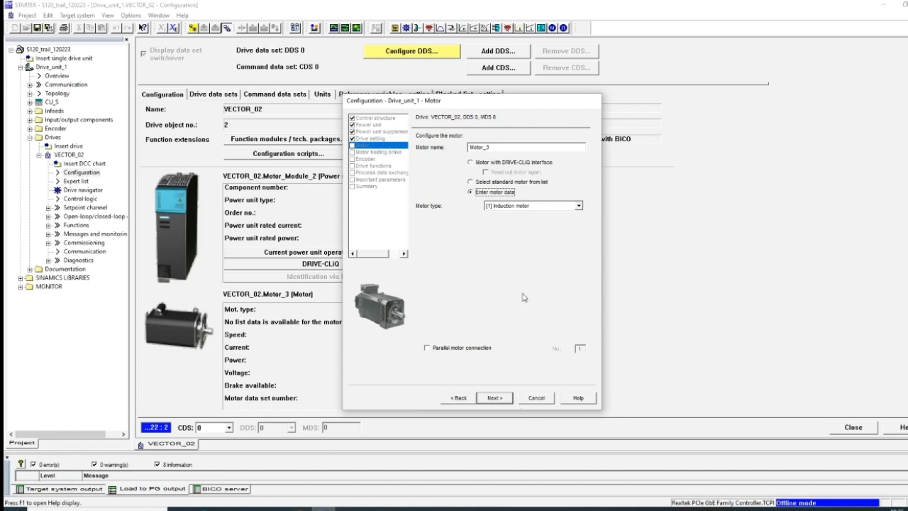
left_click(495, 398)
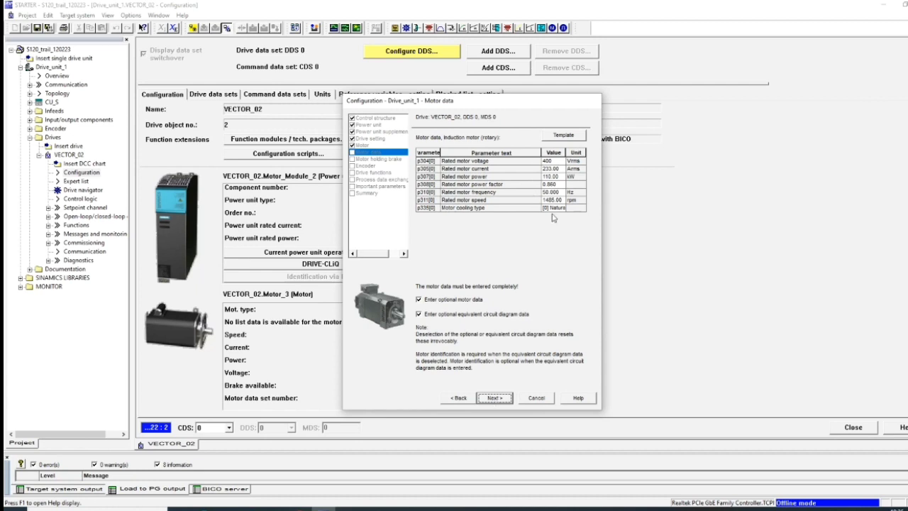
Set the rated motor voltage to 415 Vrms, current to 75 Arms, power to 37 kW and speed to 1400 rpm.
left_click(557, 161)
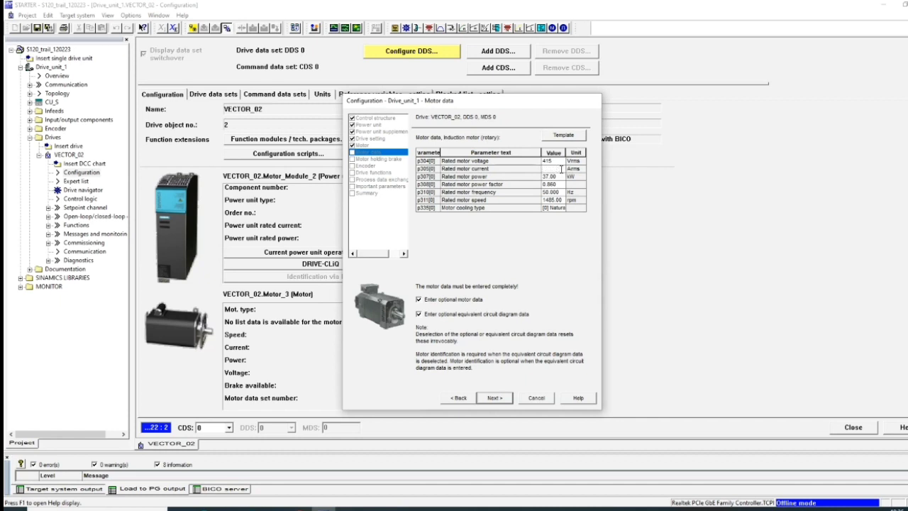
type("75")
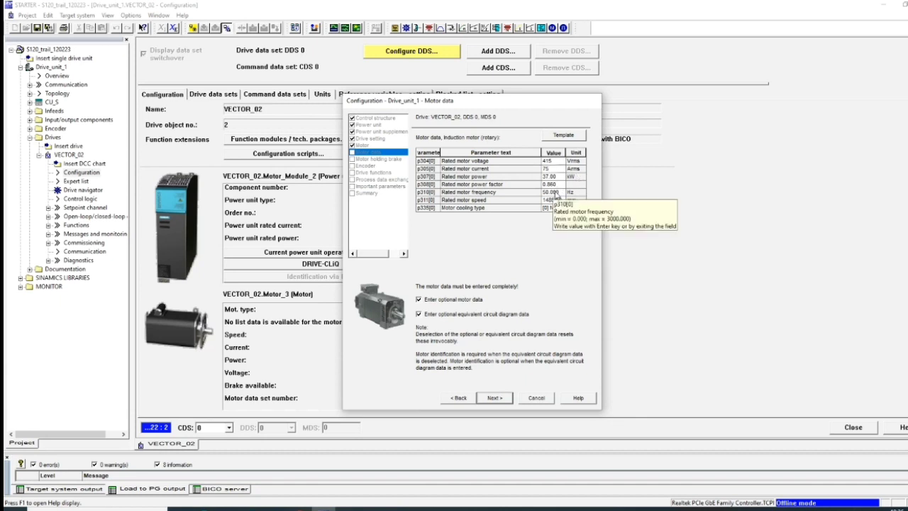
left_click(552, 200)
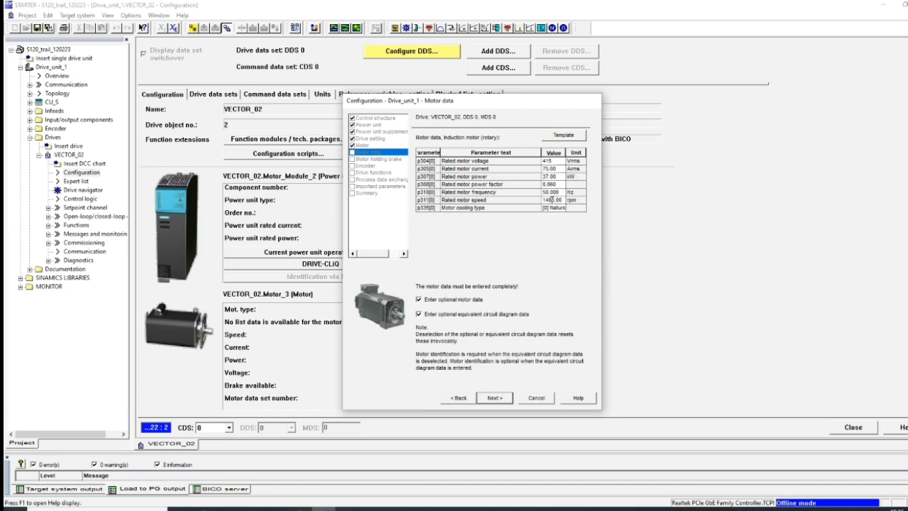
key("BackSpace")
key("BackSpace")
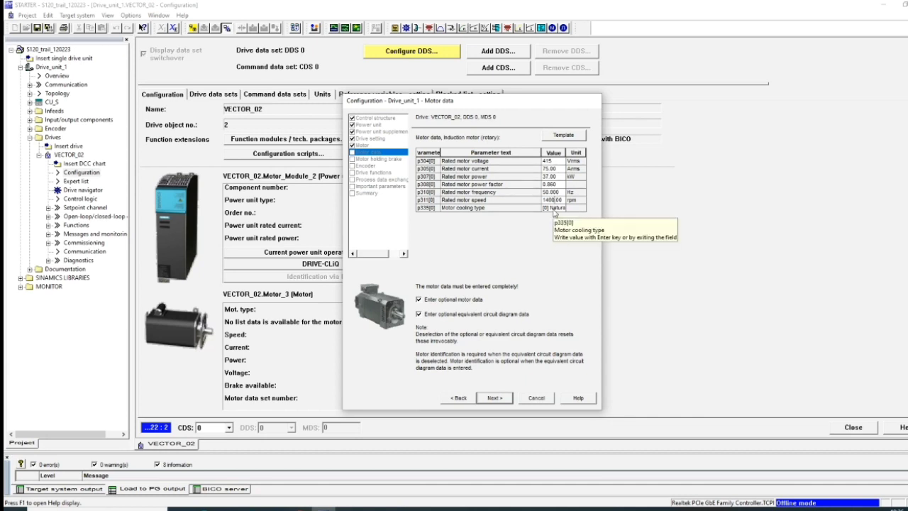
Set the rated motor power to 11 kW and speed to 955 rpm, and continue through the optional motor data to the equivalent circuit diagram data.
left_click(556, 178)
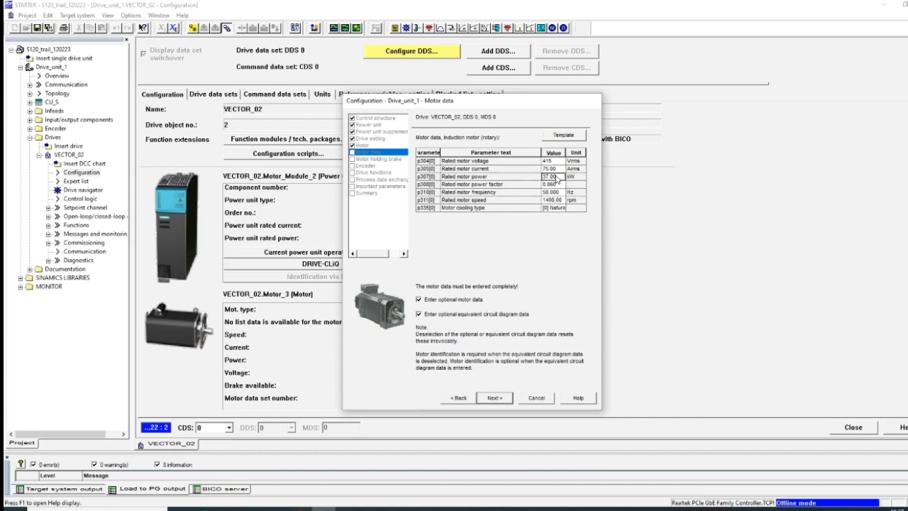
key("BackSpace")
key("BackSpace")
key("BackSpace")
key("BackSpace")
type("11")
left_click(558, 169)
left_click(557, 200)
type("955")
key("Return")
left_click(494, 398)
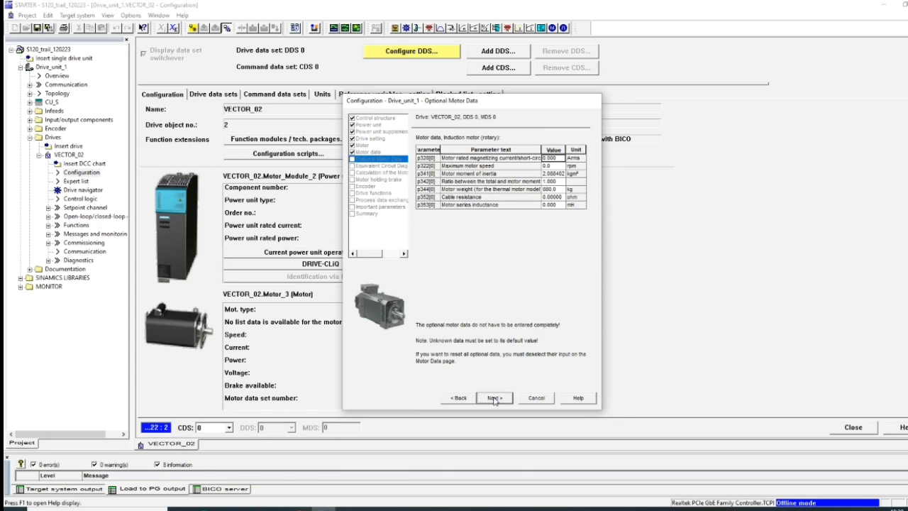
left_click(494, 398)
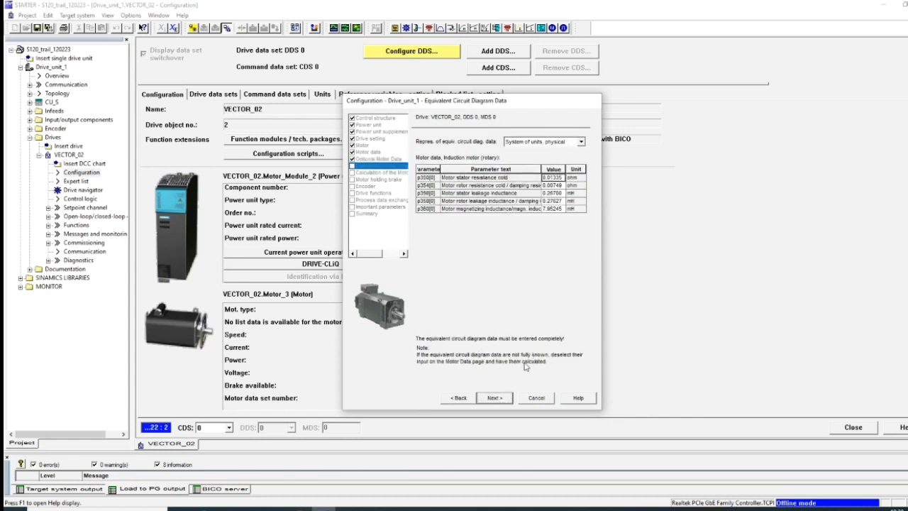
Select no calculation of the motor/controller data and accept the configuration without a motor holding brake or encoder.
left_click(499, 398)
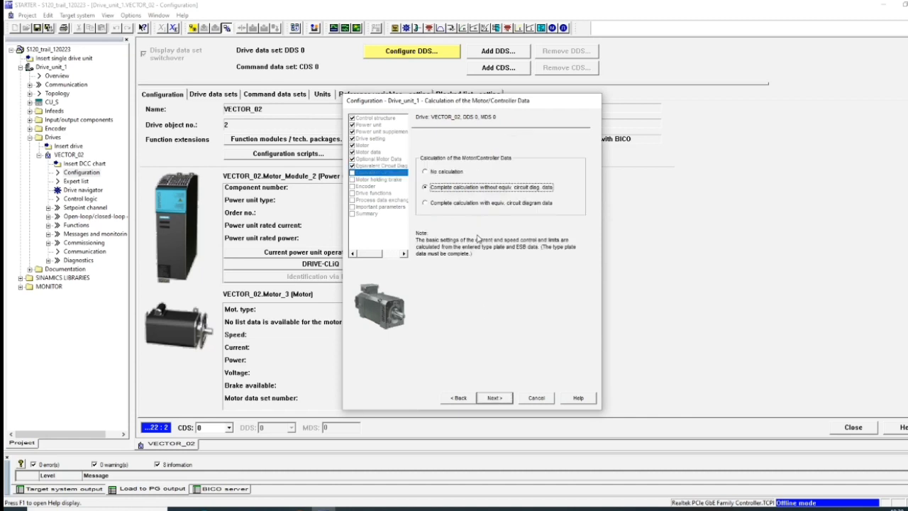
left_click(426, 172)
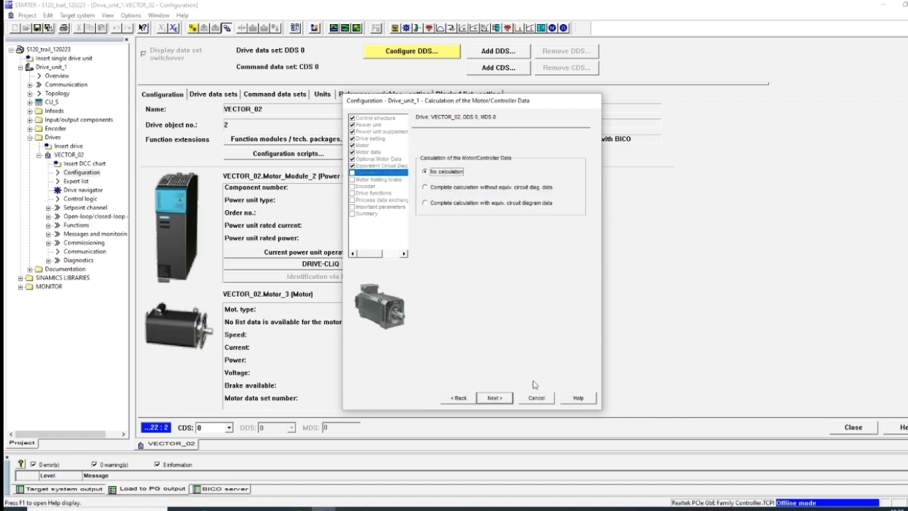
left_click(489, 399)
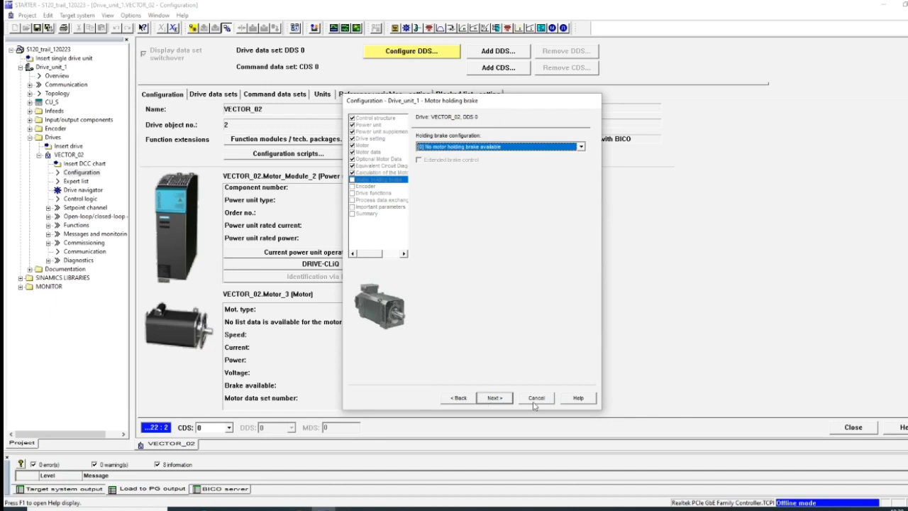
left_click(499, 398)
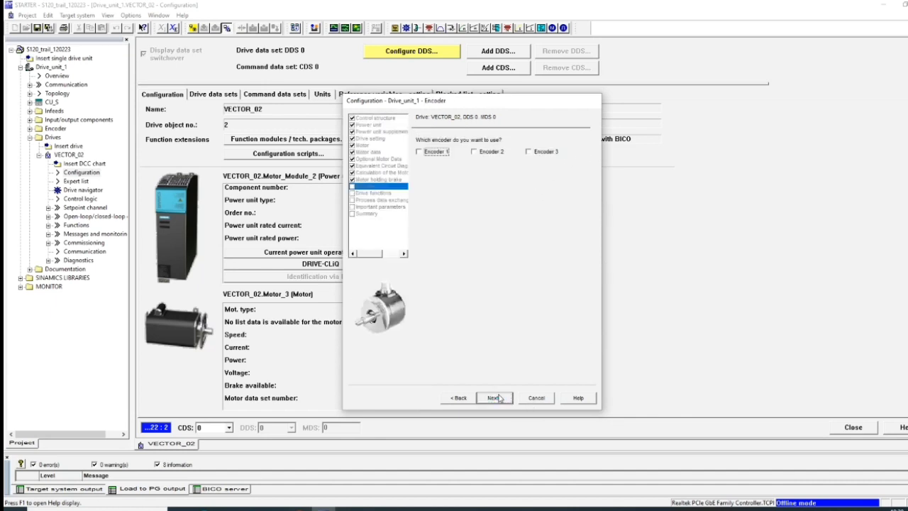
left_click(499, 398)
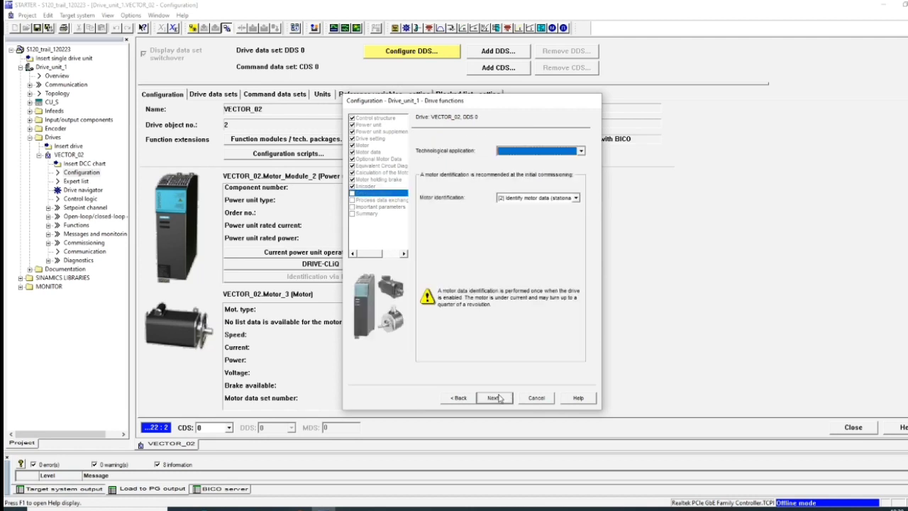
Set motor identification to inhibited and keep Standard drive (VECTOR) as the technological application.
left_click(576, 198)
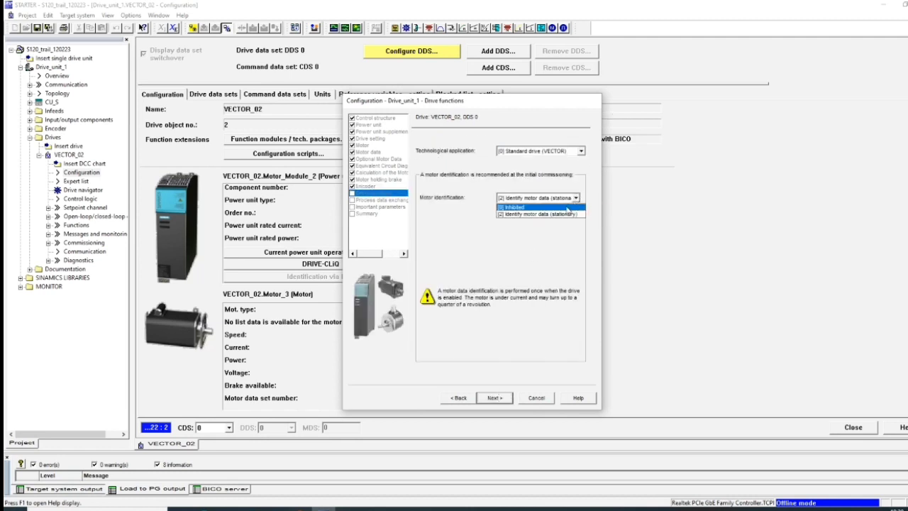
left_click(568, 207)
left_click(581, 152)
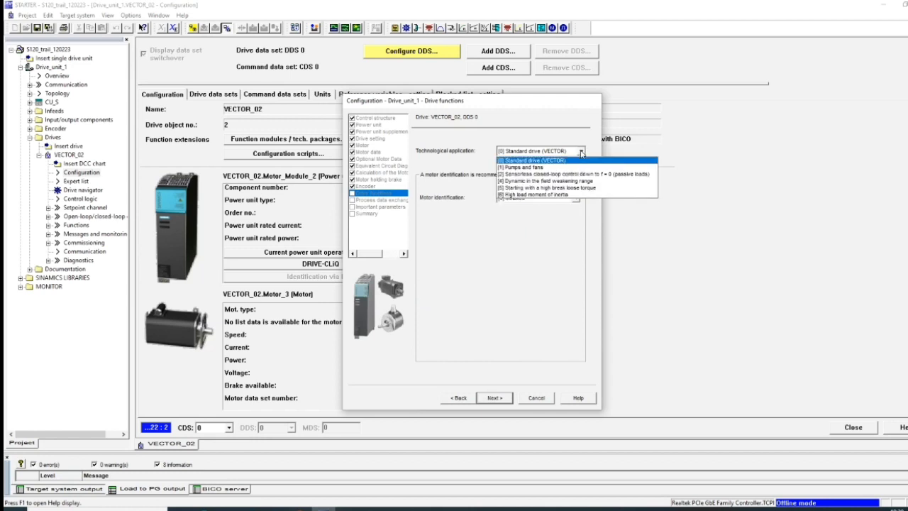
left_click(581, 152)
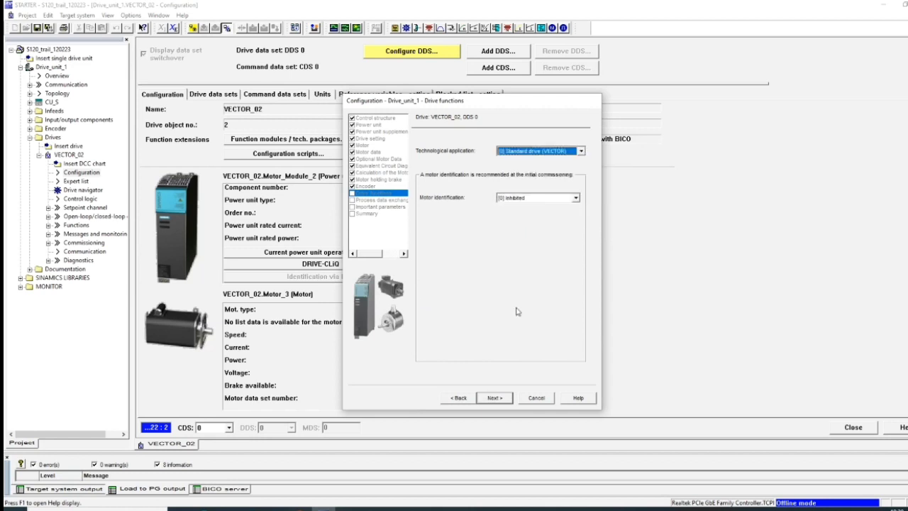
left_click(494, 398)
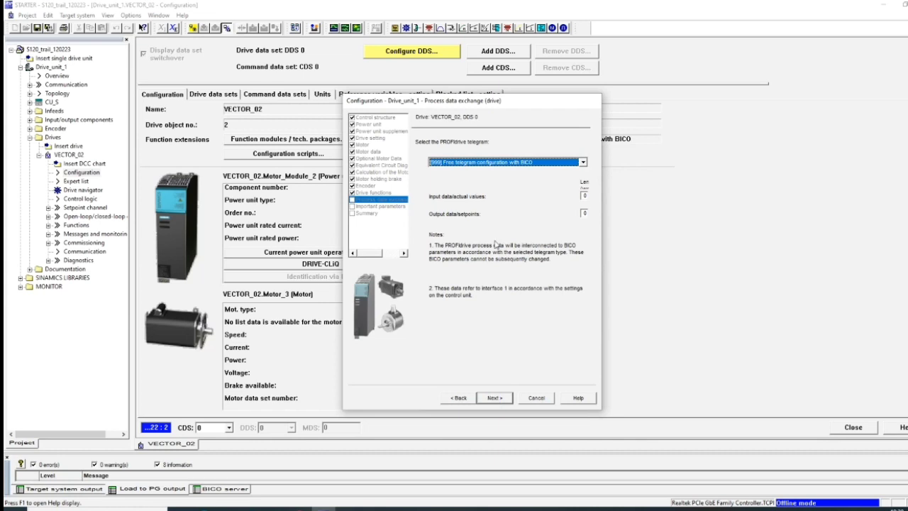
Accept free telegram configuration with BICO and the important parameters, and finish VECTOR_02's configuration.
left_click(504, 399)
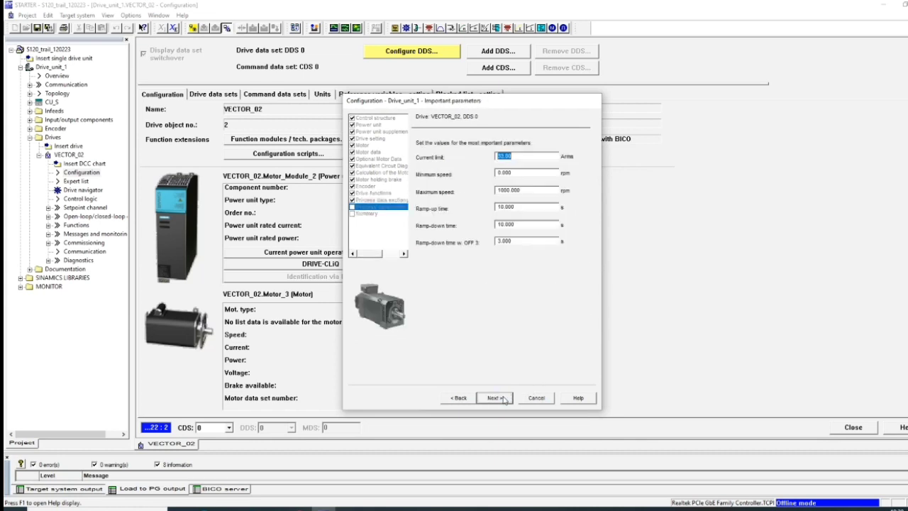
left_click(520, 156)
left_click(494, 398)
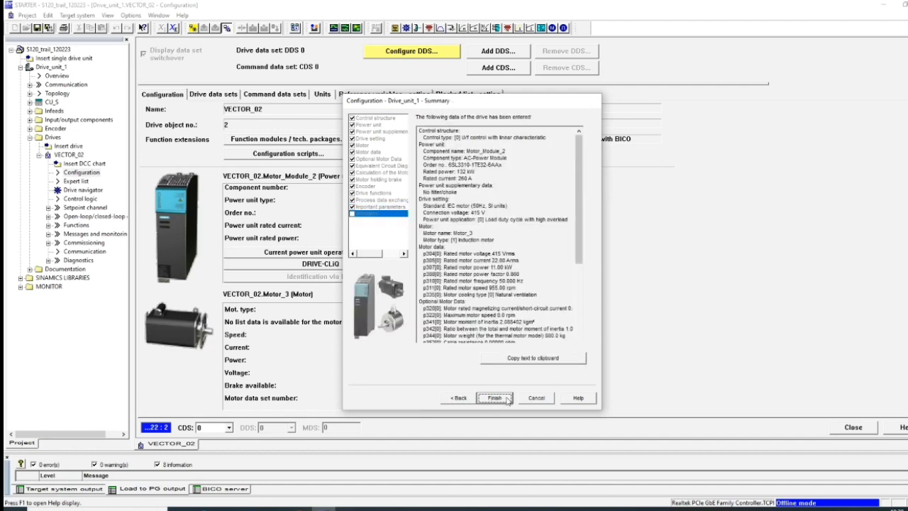
left_click(503, 400)
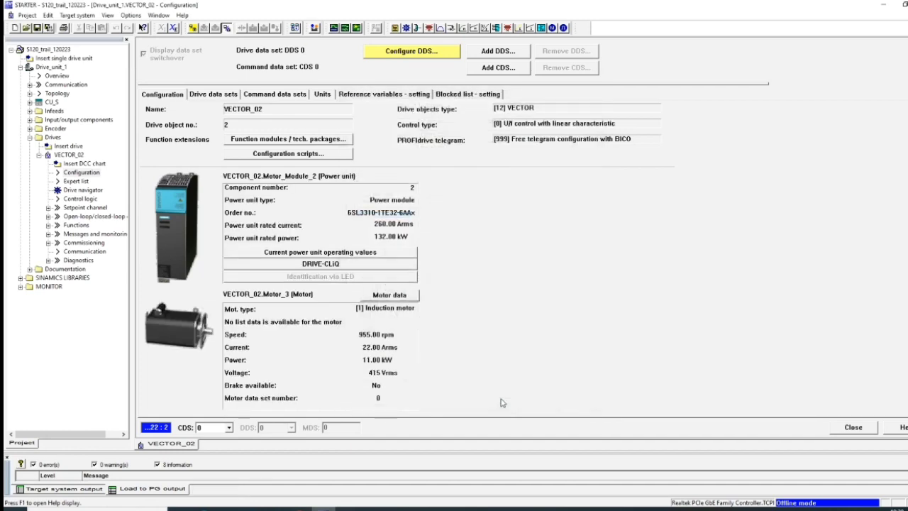
Connect Drive_unit_1 to its target device and download the offline configuration, copying RAM to ROM after loading.
right_click(53, 67)
left_click(97, 158)
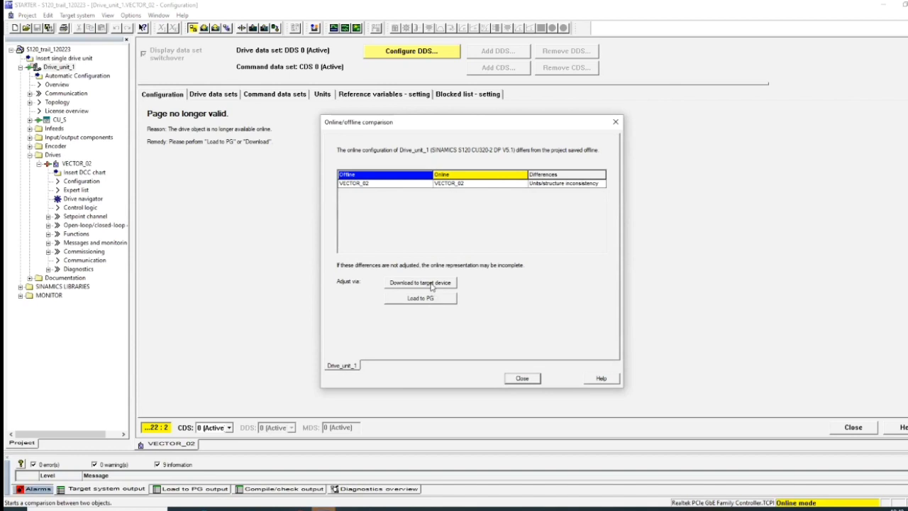
left_click(437, 282)
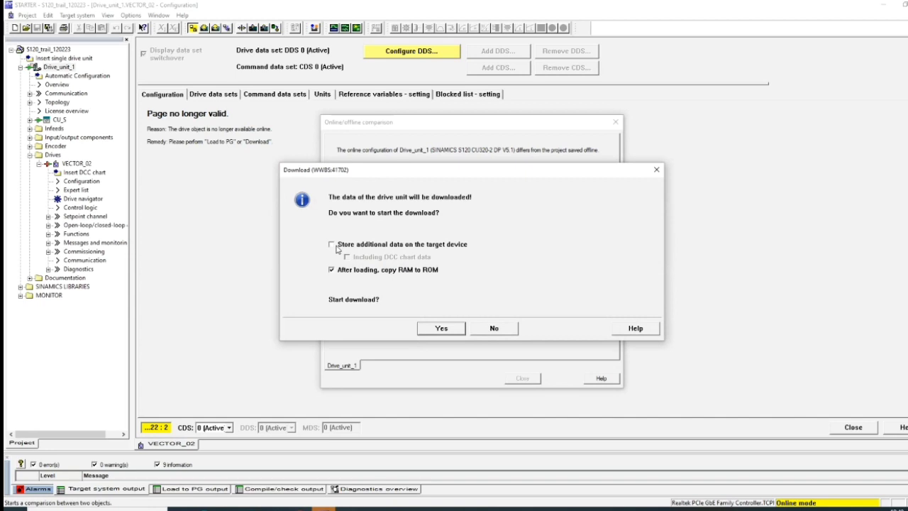
left_click(434, 330)
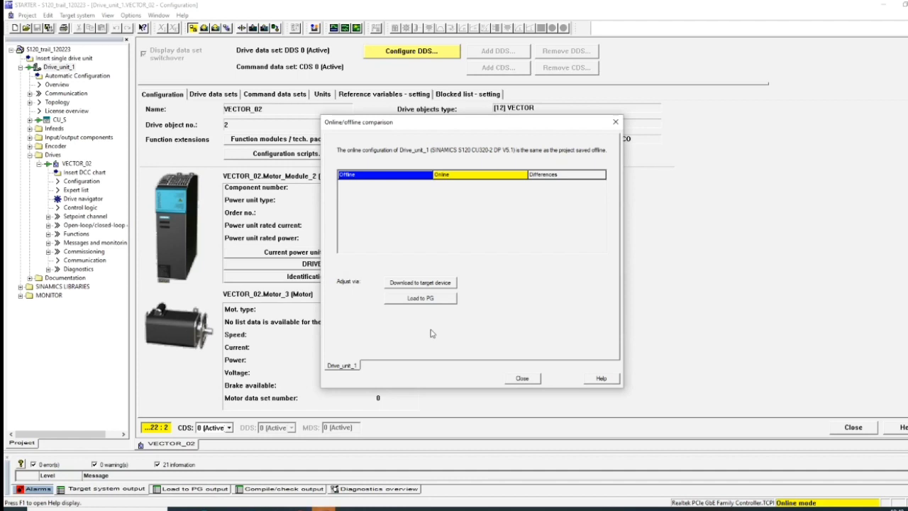
left_click(522, 378)
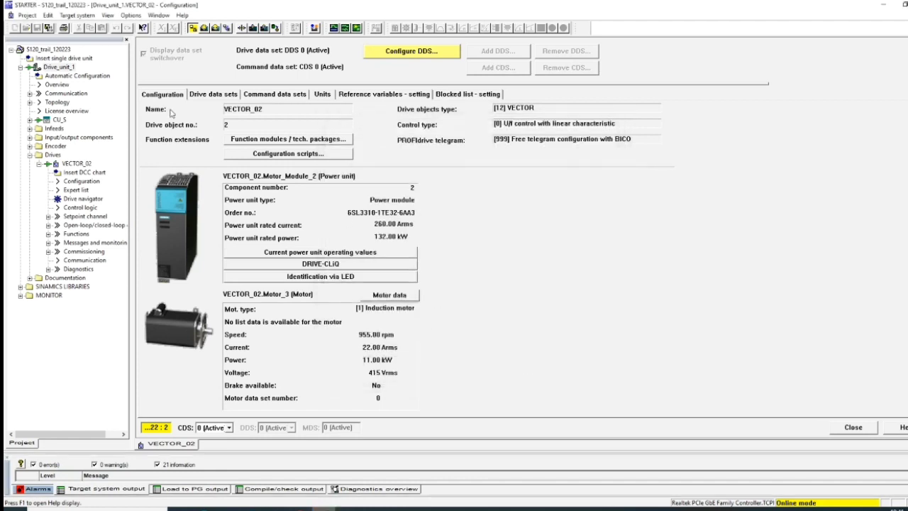
Download Drive_unit_1 to the target device once more, with RAM copied to ROM after loading.
left_click(59, 121)
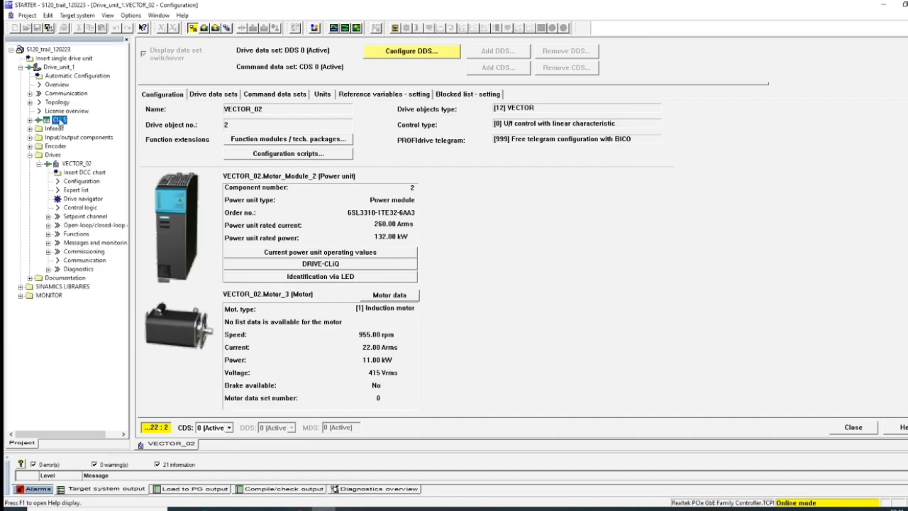
left_click(59, 67)
right_click(58, 67)
mouse_move(79, 171)
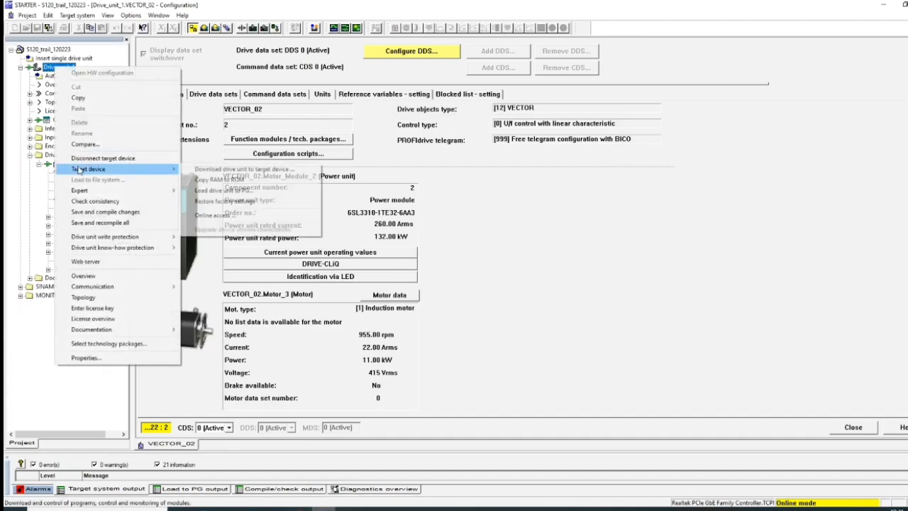
mouse_move(145, 173)
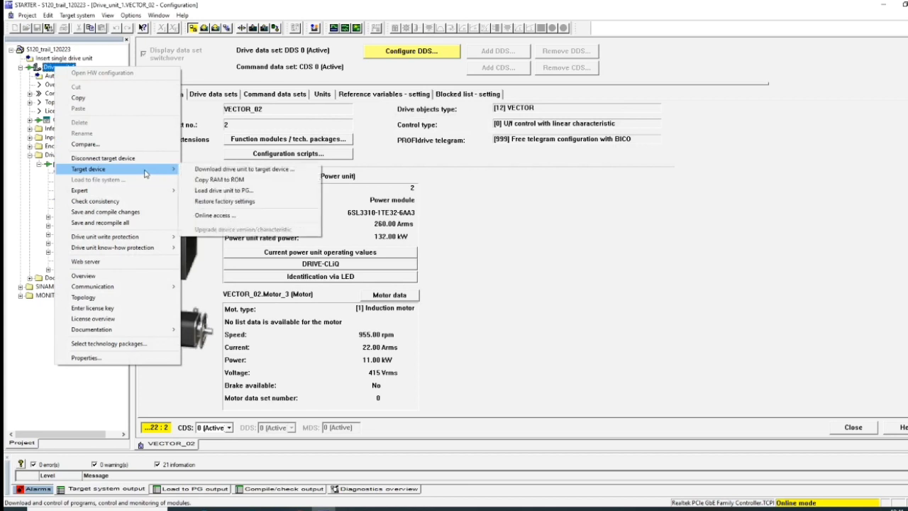
left_click(207, 170)
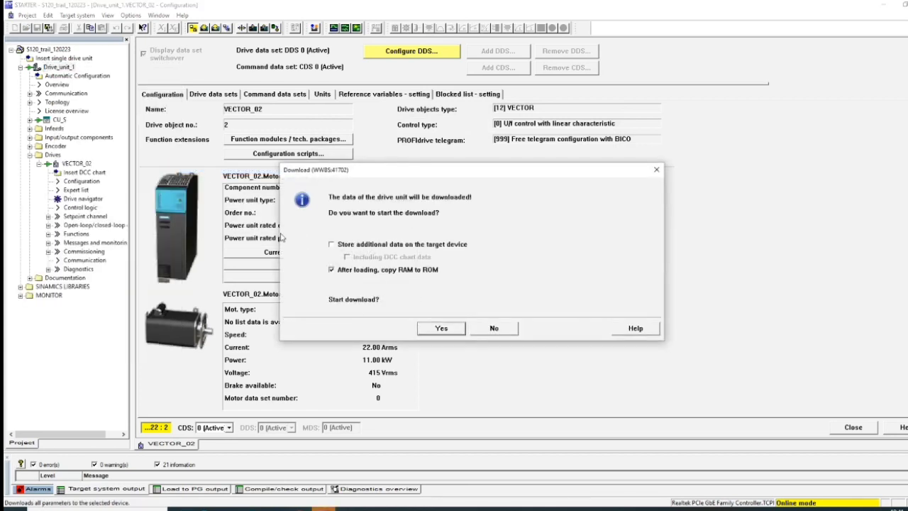
left_click(440, 333)
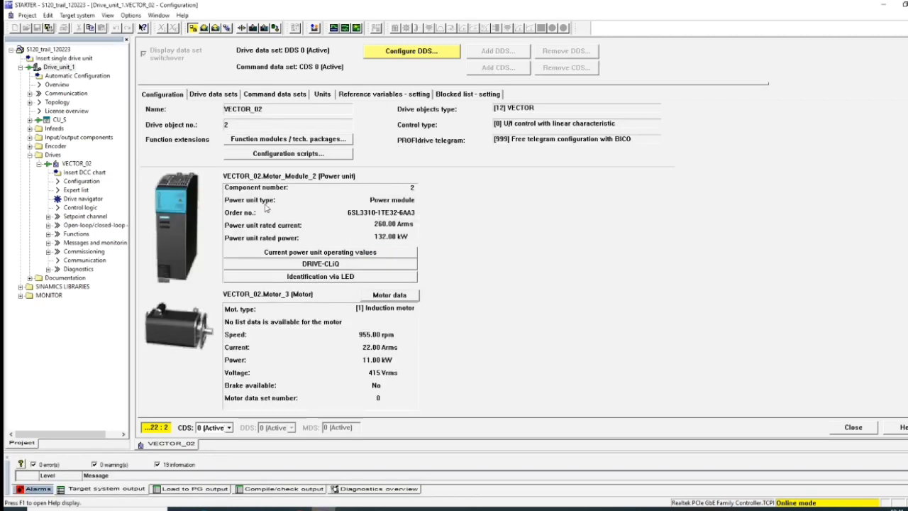
Copy Drive_unit_1's RAM contents to ROM on the target device.
right_click(56, 68)
mouse_move(79, 172)
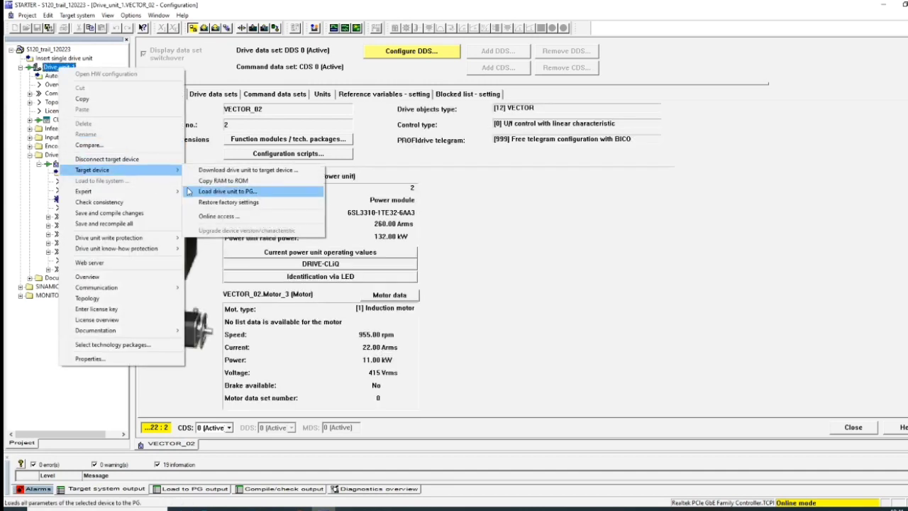
left_click(206, 181)
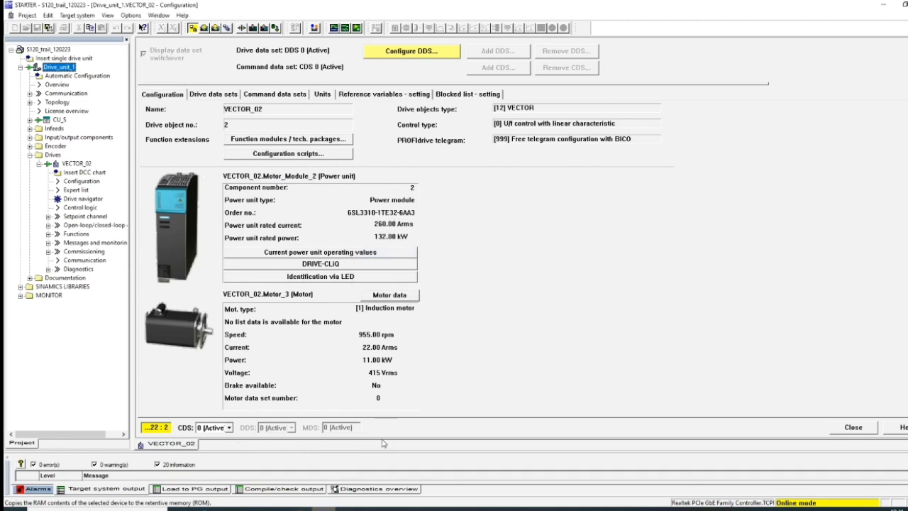
Consult the help for VECTOR_02's fault 7085 in the enlarged alarm list, and acknowledge all alarms.
left_click_drag(384, 451, 407, 376)
left_click(38, 489)
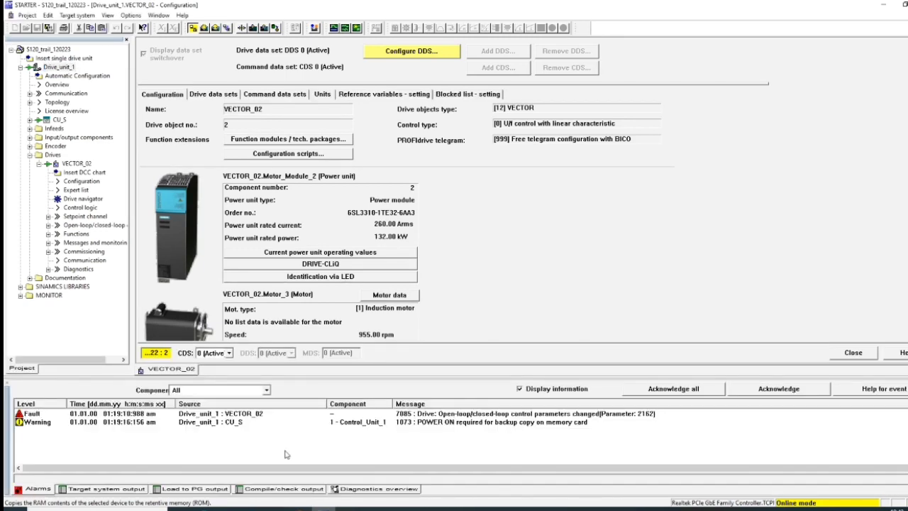
left_click(251, 414)
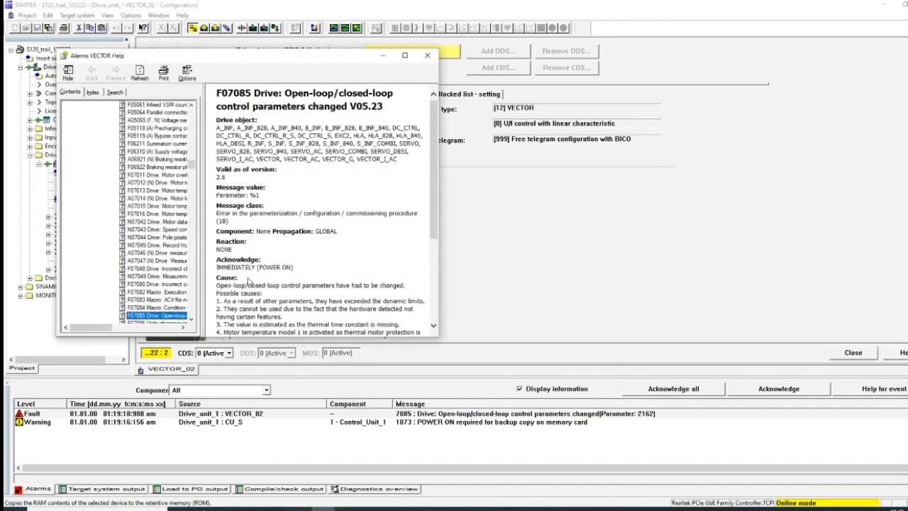
left_click(383, 56)
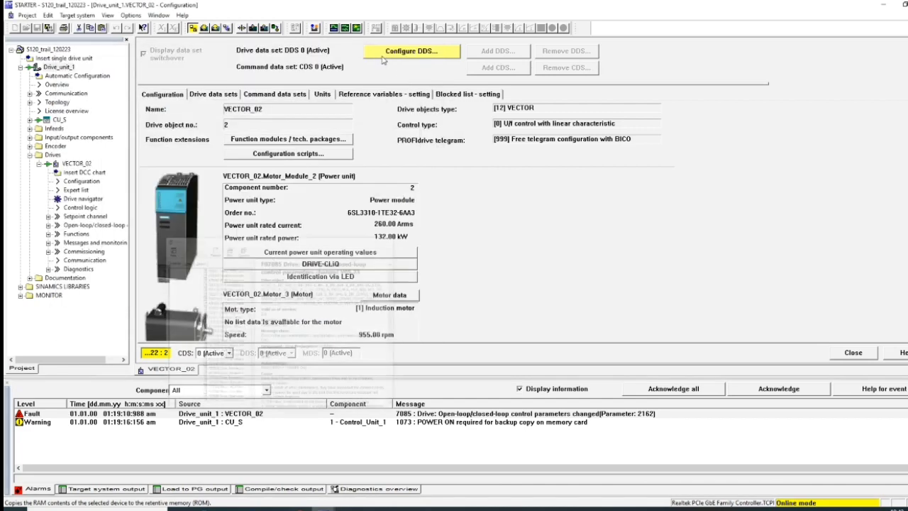
left_click(697, 391)
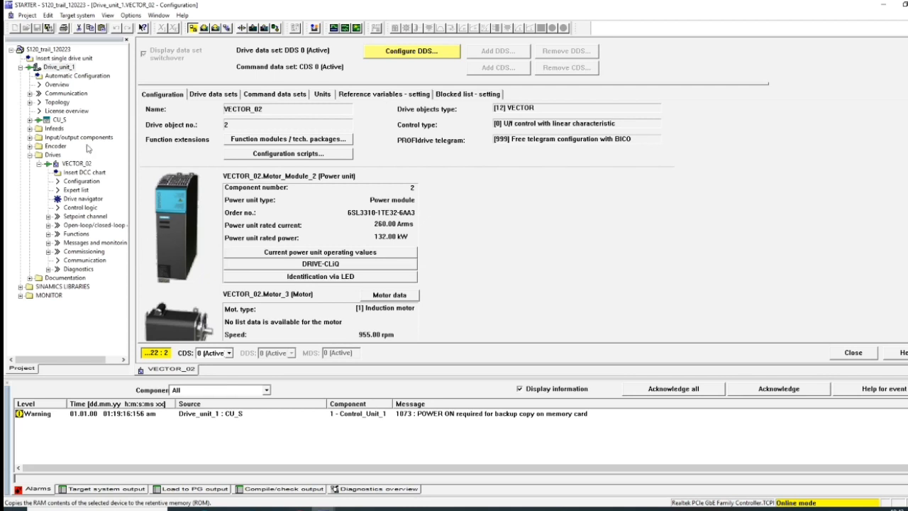
Disconnect Drive_unit_1 from the target device and open its topology view.
left_click(60, 67)
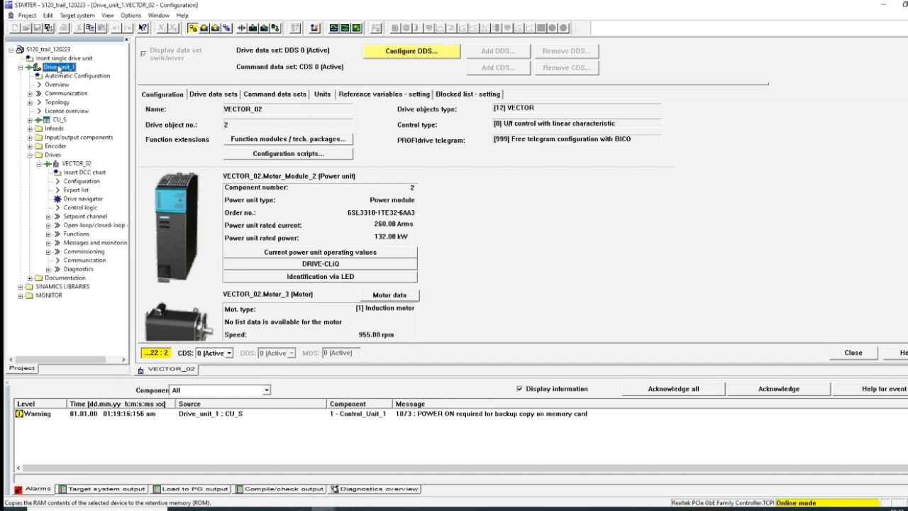
right_click(60, 68)
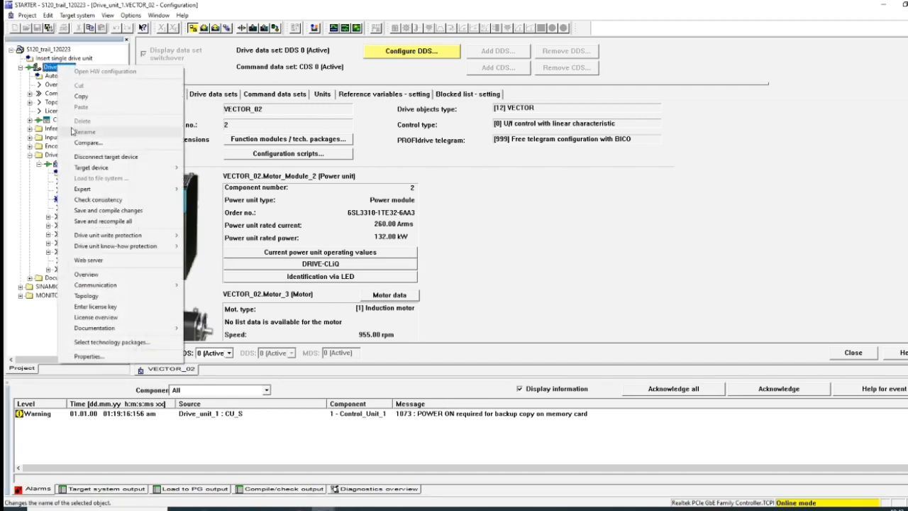
left_click(106, 157)
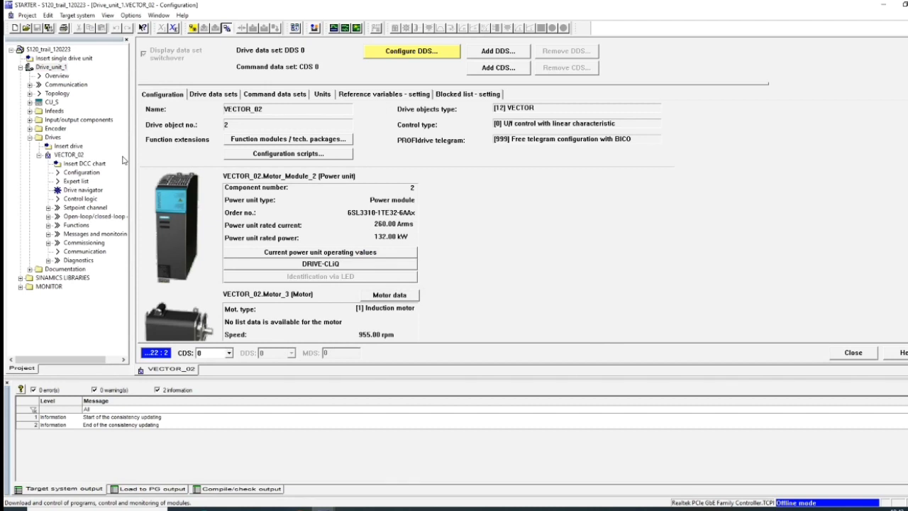
double_click(59, 93)
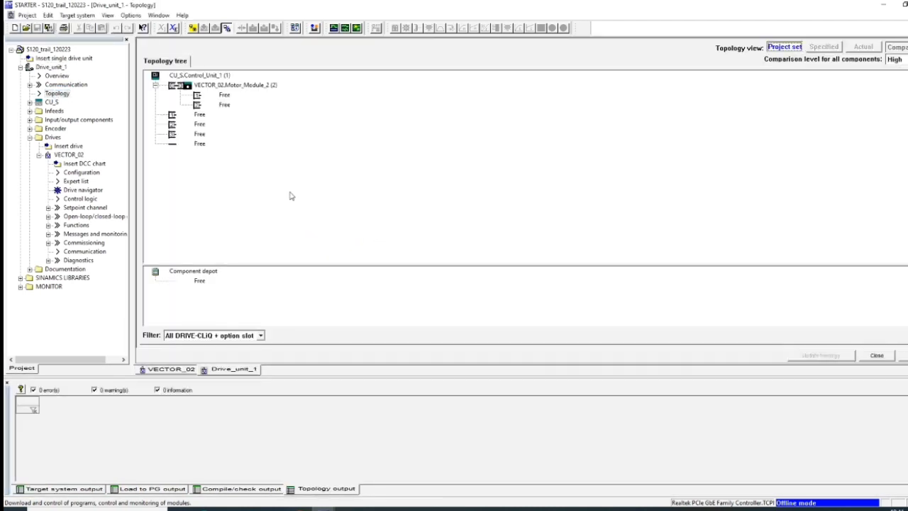
Reconnect Drive_unit_1 to the target device and open the commissioning control panel for VECTOR_02.
left_click(51, 67)
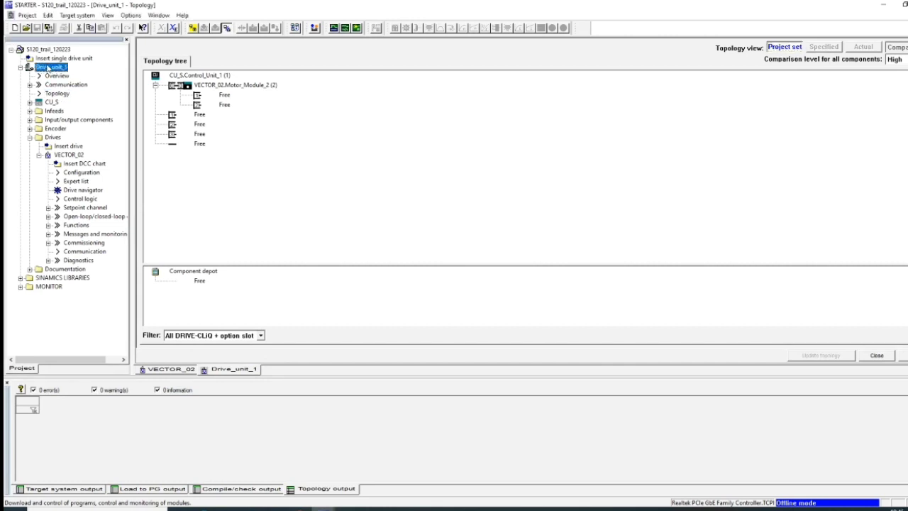
right_click(48, 67)
left_click(91, 157)
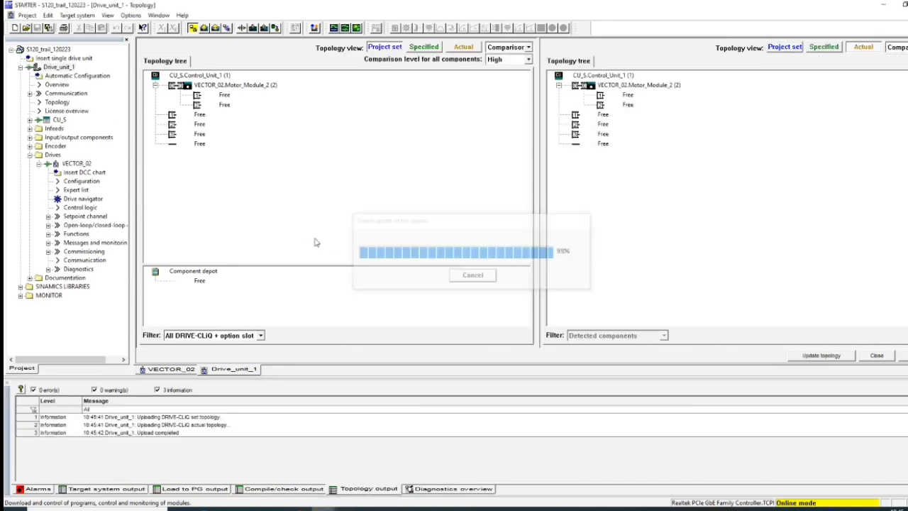
left_click(47, 252)
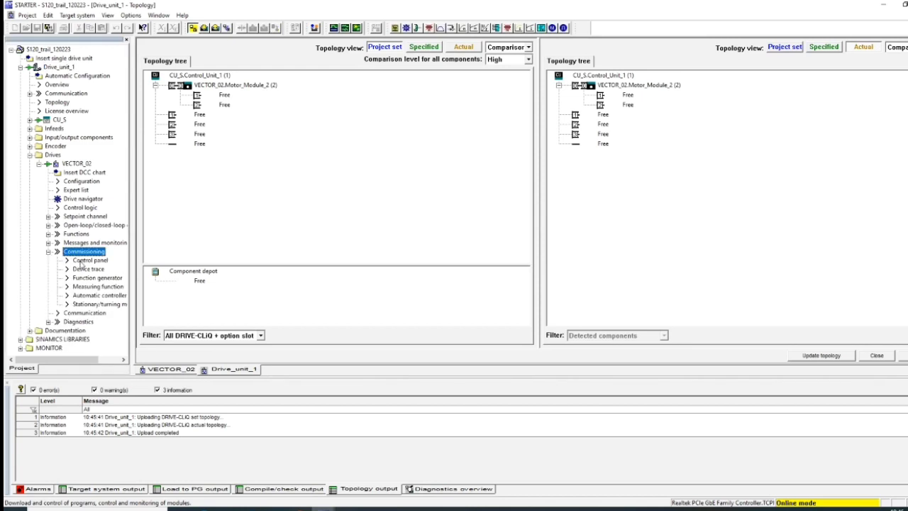
left_click(79, 260)
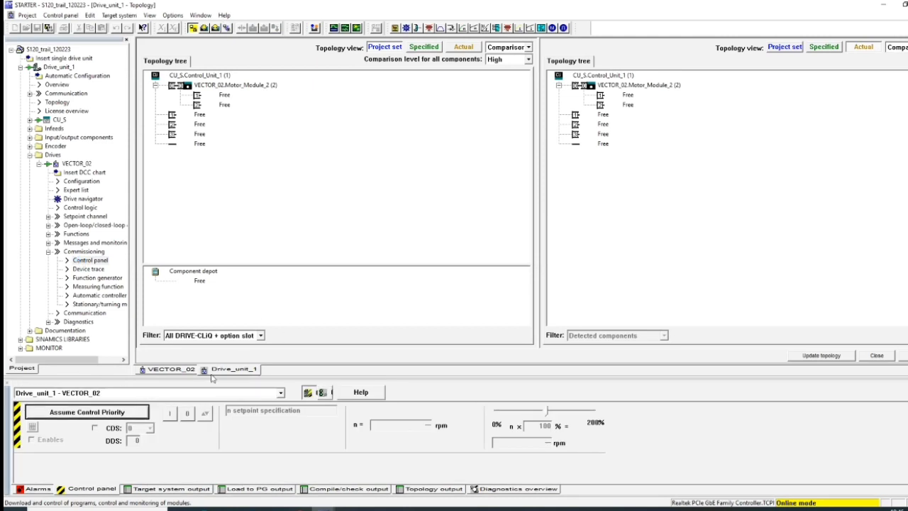
Assume control priority over VECTOR_02 with life-sign monitoring active at 1000 ms, and set the enables.
left_click(58, 415)
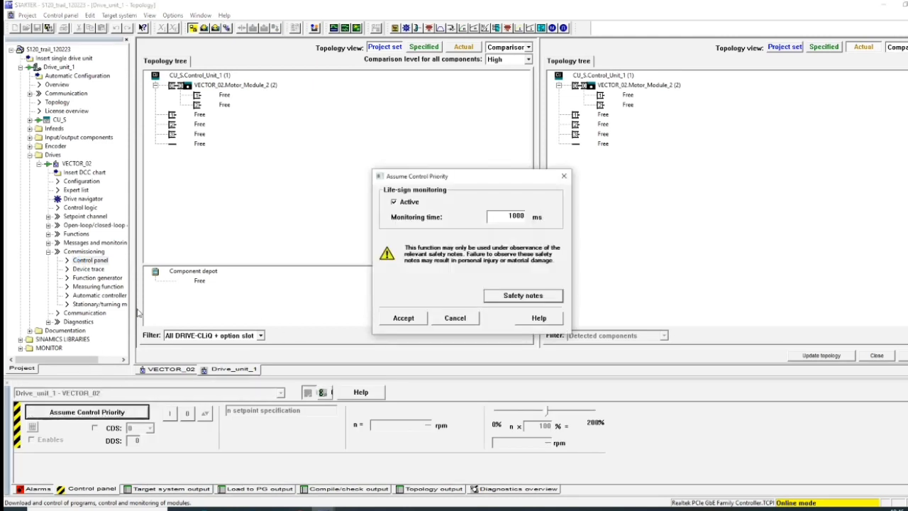
left_click(403, 318)
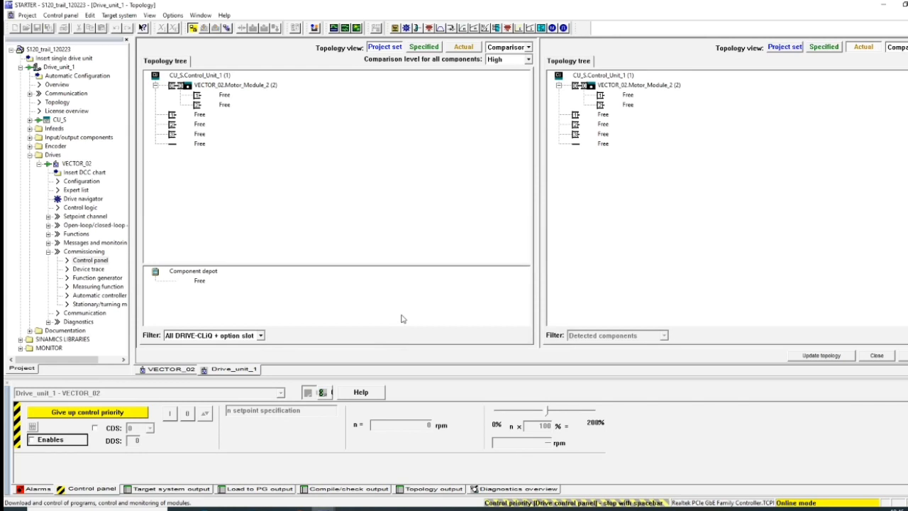
left_click(30, 441)
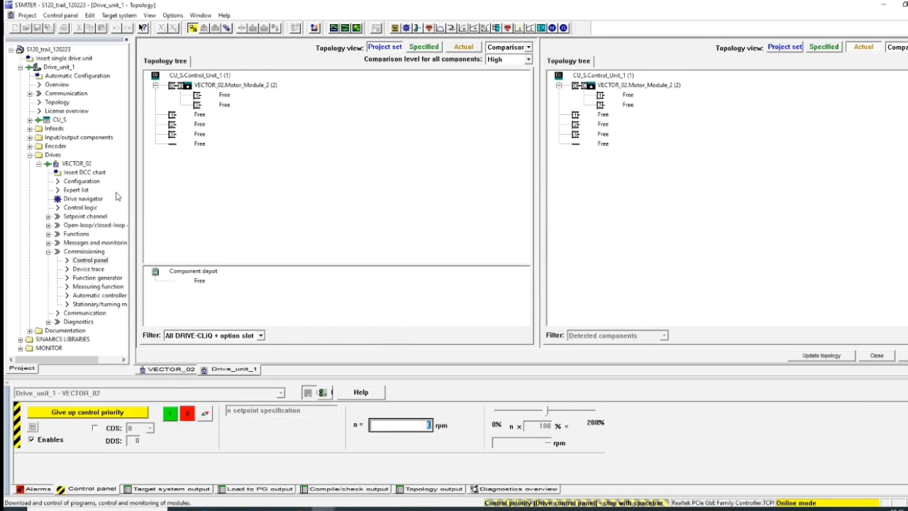
Open VECTOR_02's expert list and check the smoothed actual speed, absolute actual current and DC link voltage.
double_click(77, 190)
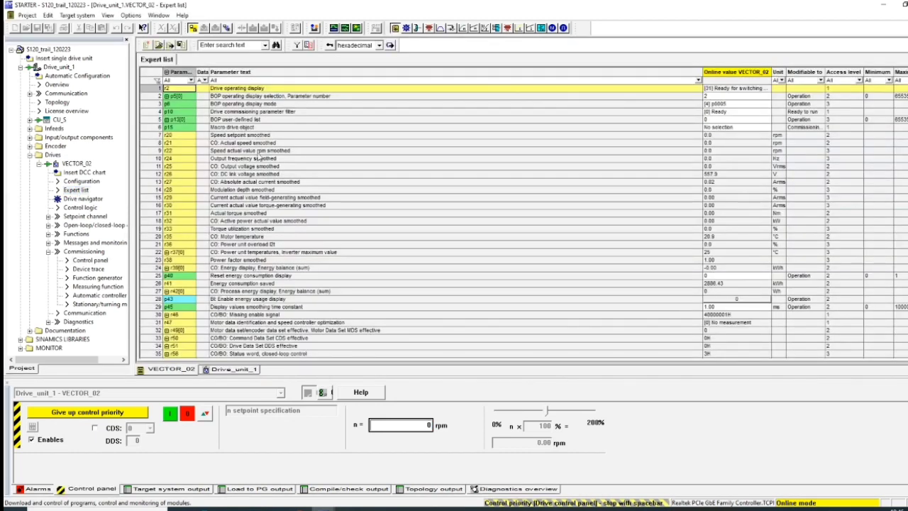
left_click(271, 144)
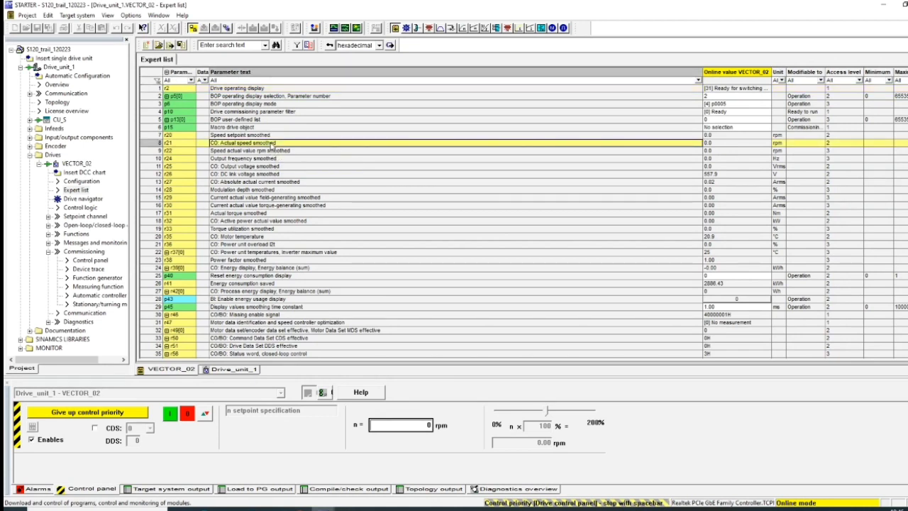
left_click(266, 183)
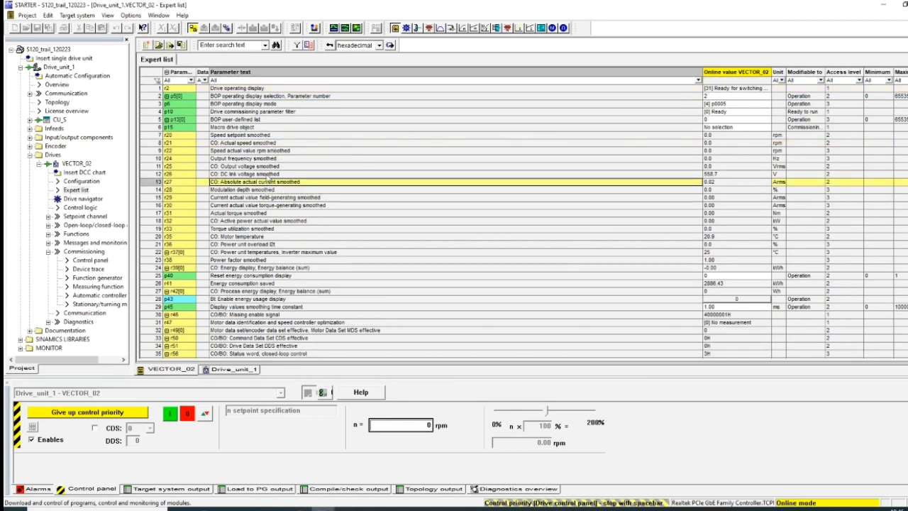
left_click(269, 175)
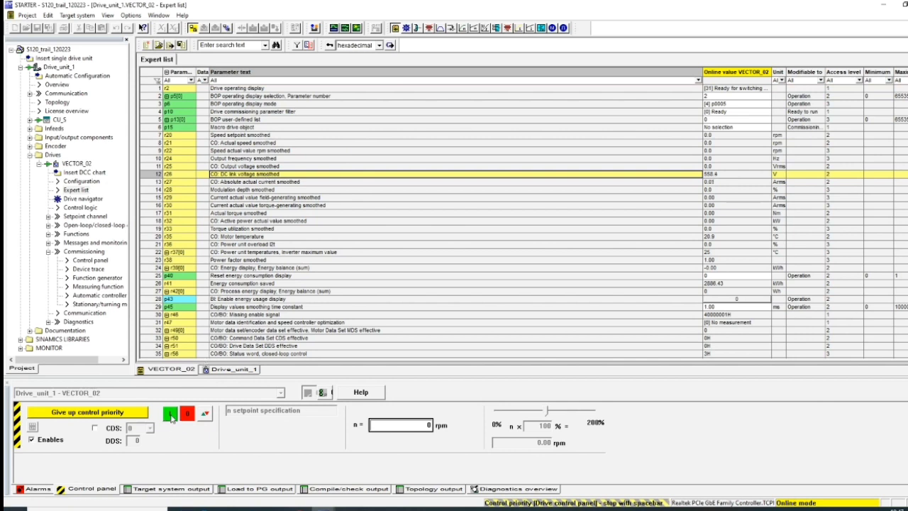
Switch VECTOR_02 on and off once without a speed setpoint, and switch it on again.
left_click(171, 417)
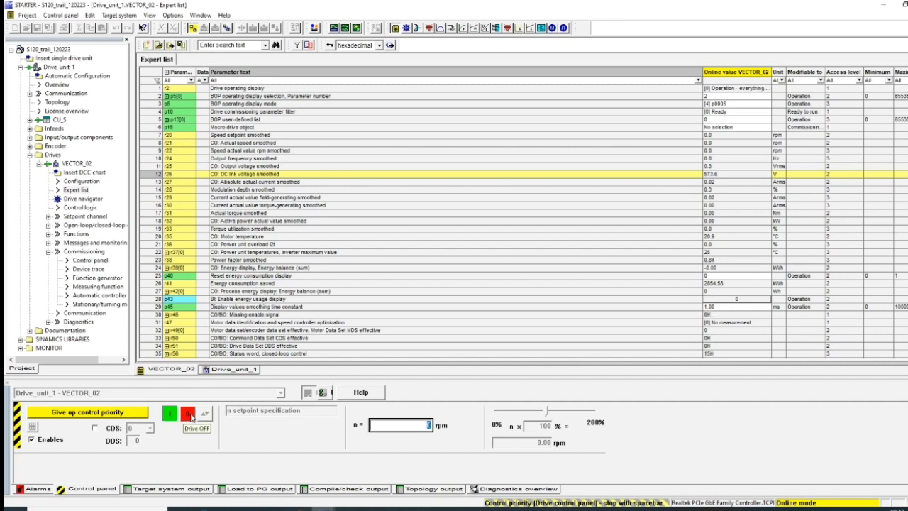
left_click(190, 415)
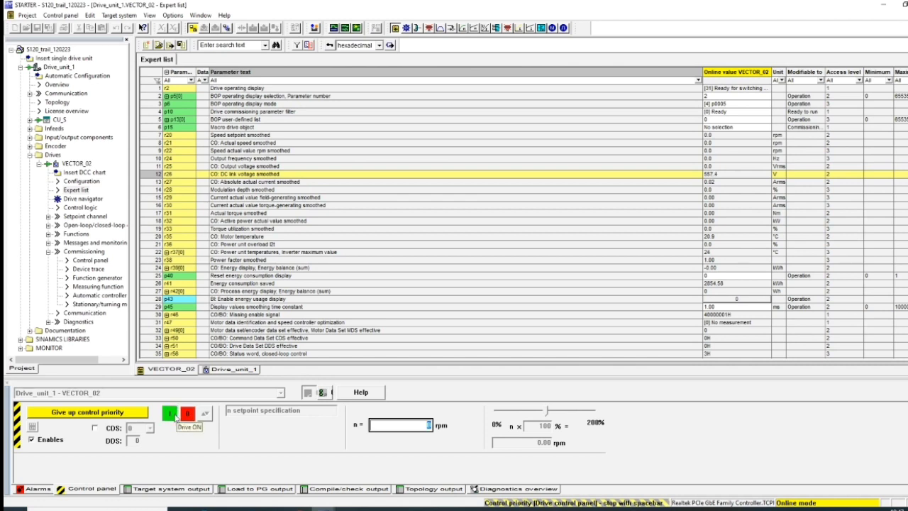
left_click(175, 418)
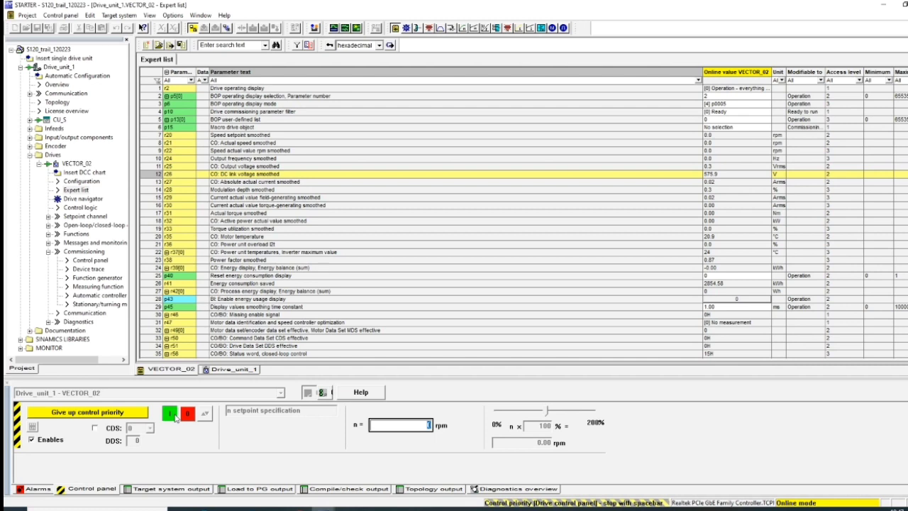
Run the drive at 100 rpm, check the absolute actual current, and raise the speed setpoint to 500 rpm.
type("100")
left_click(175, 417)
left_click(275, 185)
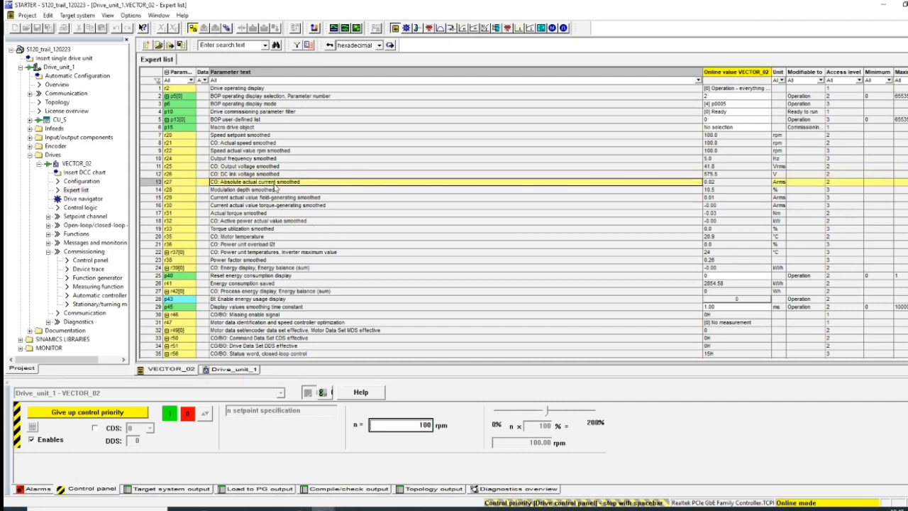
left_click(424, 425)
key("BackSpace")
type("5")
key("Return")
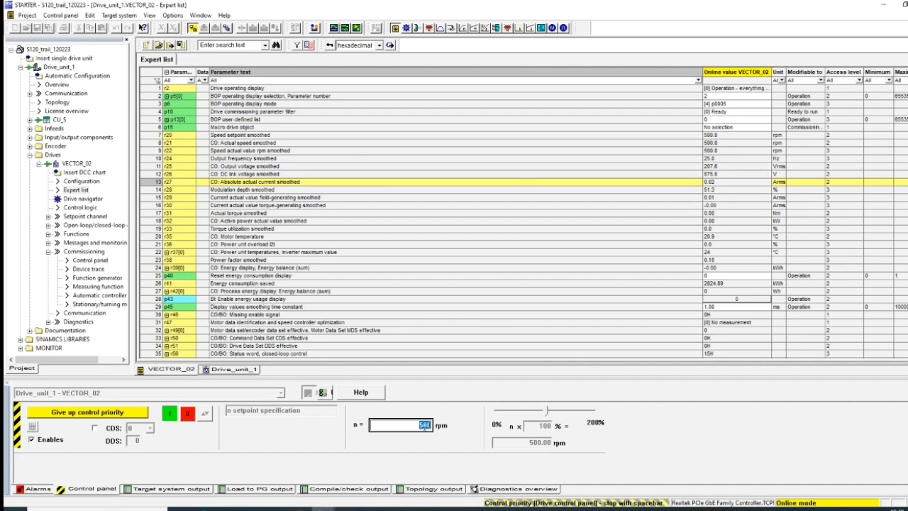
Raise the speed setpoint to 1000 rpm, then stop the drive.
left_click(424, 425)
key("BackSpace")
type("9")
left_click(413, 426)
type("1000")
key("Return")
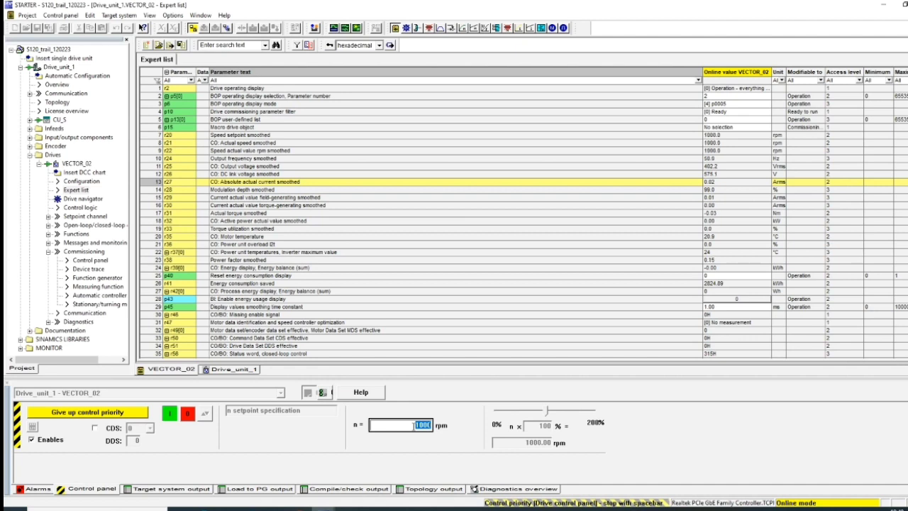
key("space")
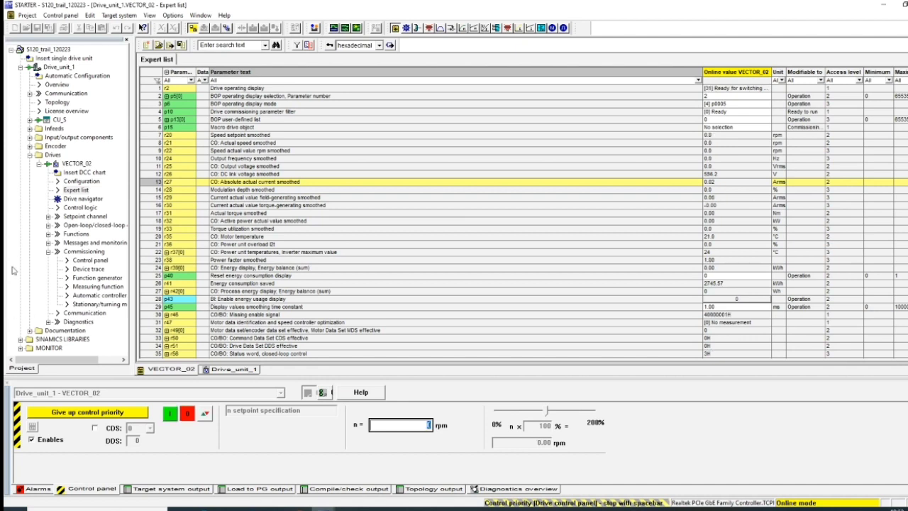
Try to disconnect Drive_unit_1 from the target device while holding control priority.
left_click(61, 67)
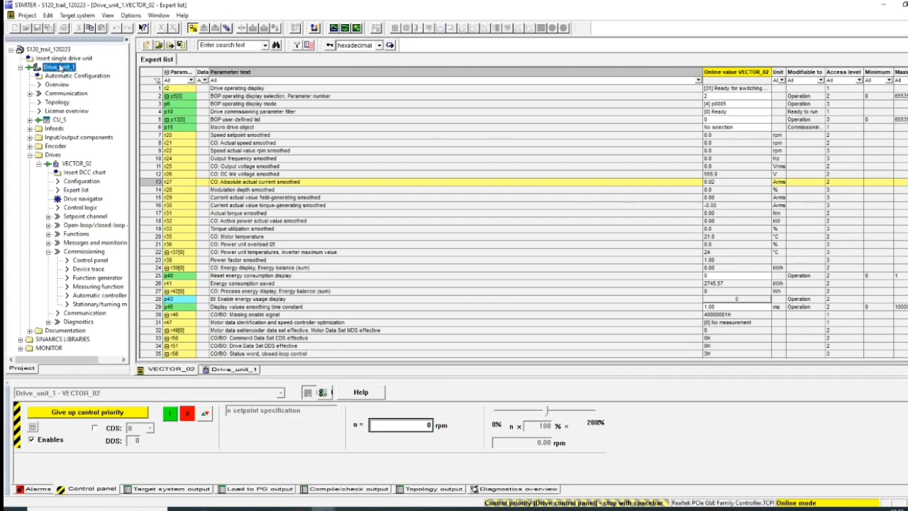
right_click(61, 68)
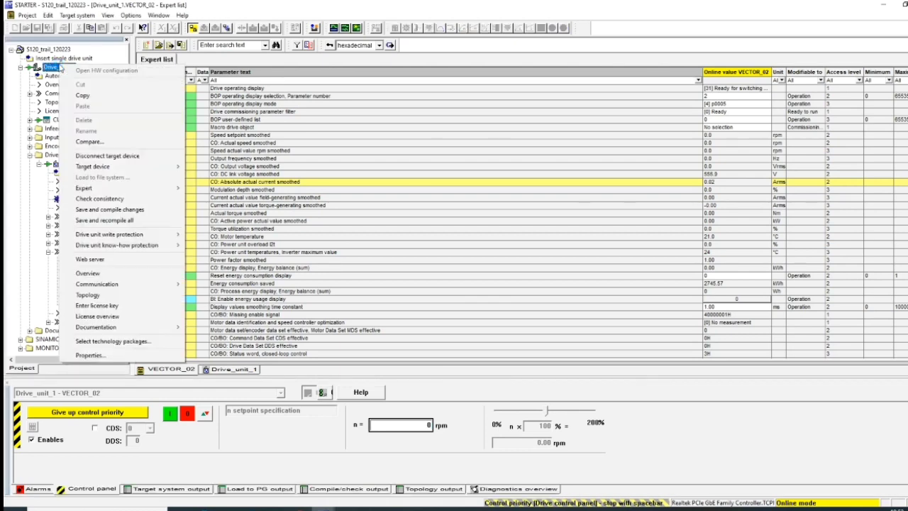
left_click(132, 157)
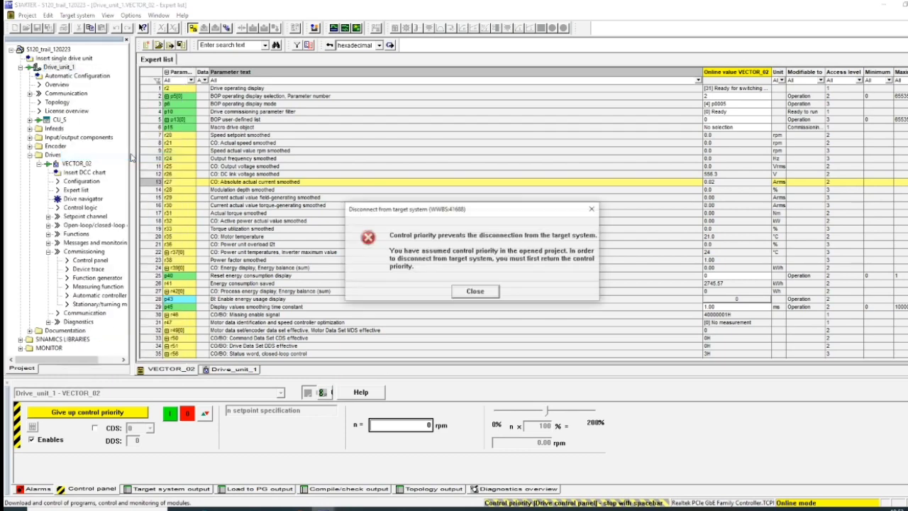
left_click(475, 292)
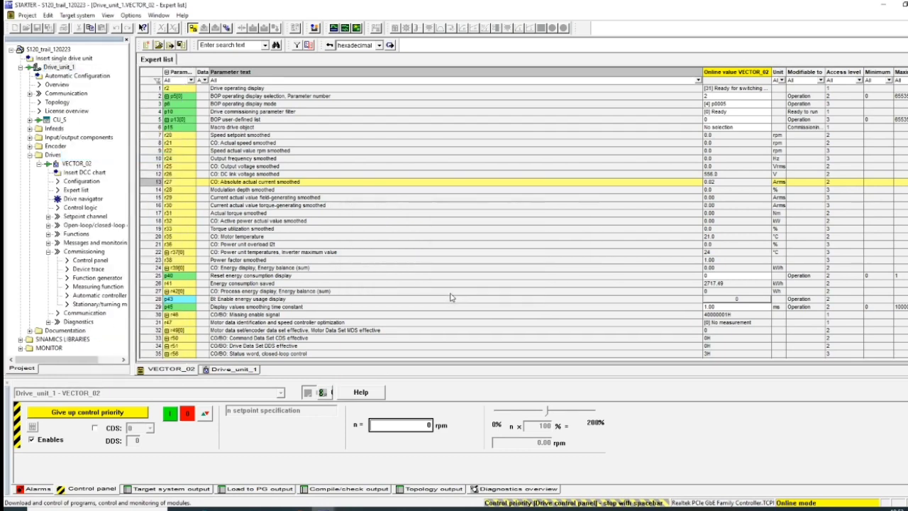
Give up control priority over VECTOR_02 and disconnect Drive_unit_1 from the target device.
left_click(60, 417)
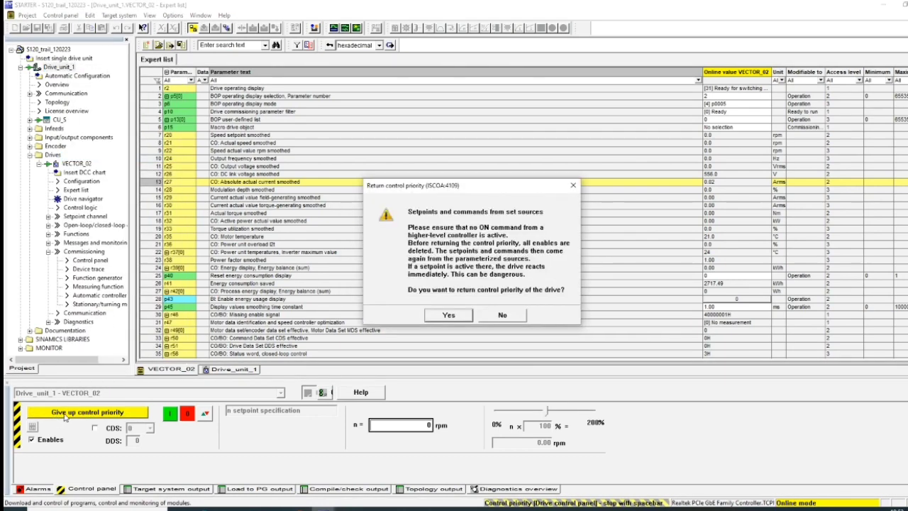
left_click(451, 317)
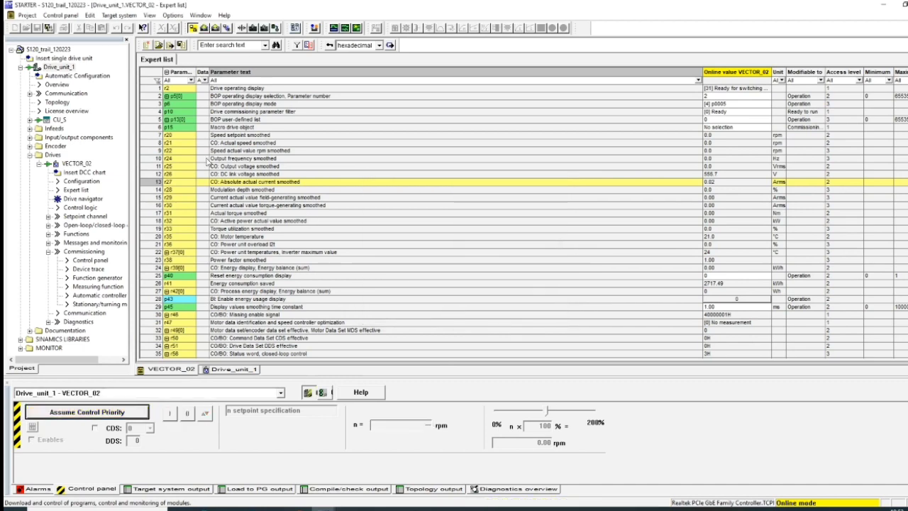
left_click(52, 68)
right_click(52, 69)
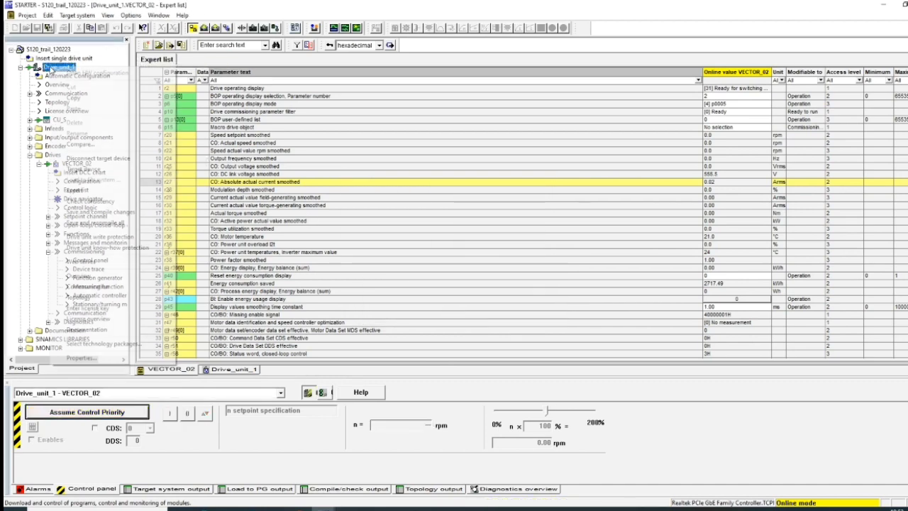
left_click(102, 160)
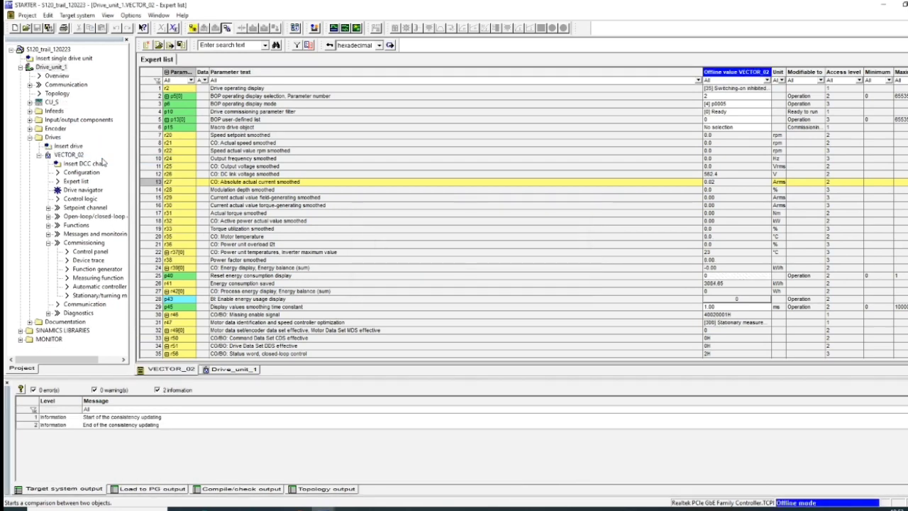
Reconnect Drive_unit_1 to the target device and reopen VECTOR_02's commissioning control panel.
left_click(48, 67)
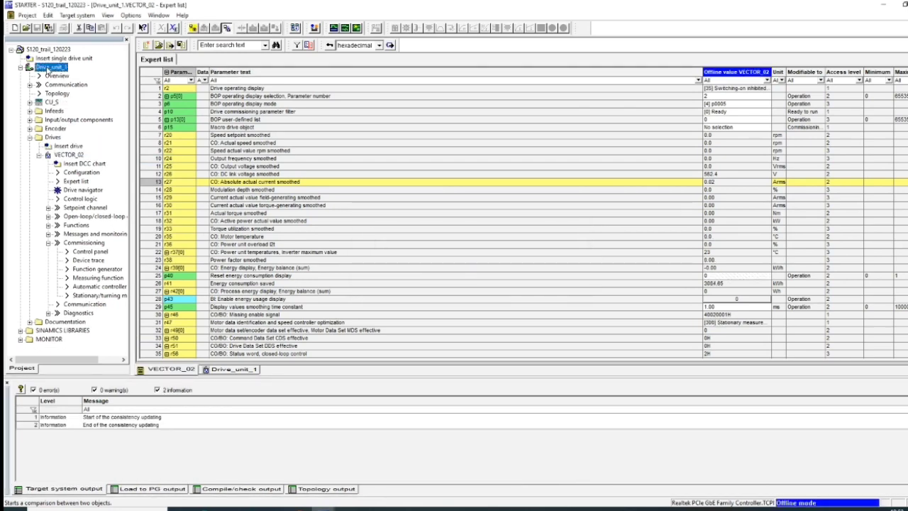
right_click(47, 67)
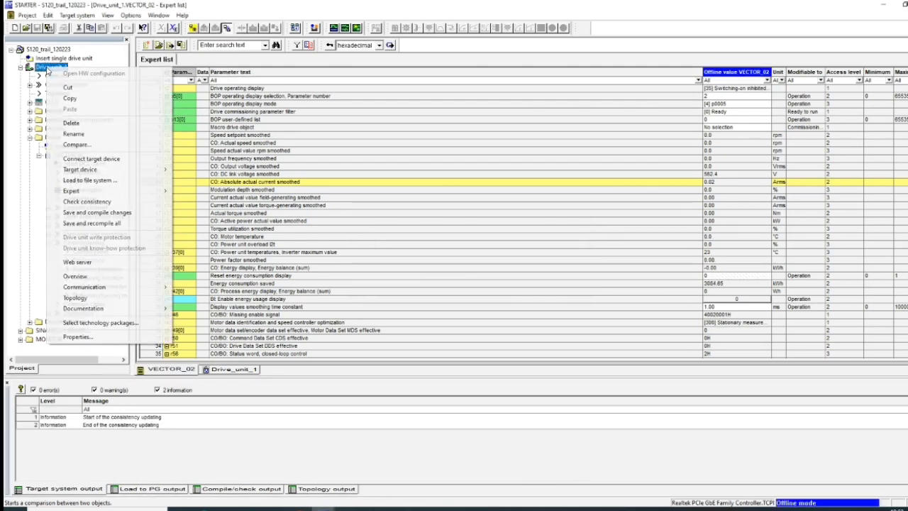
left_click(101, 161)
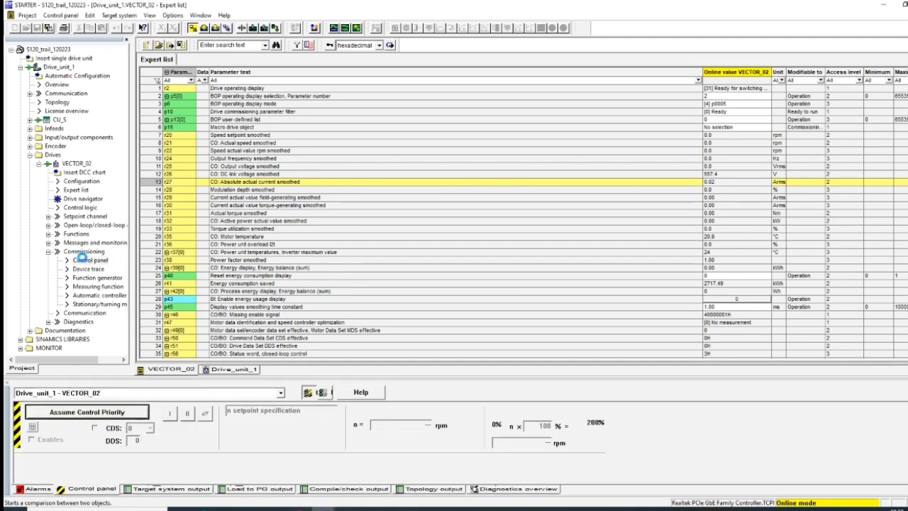
Assume control priority with 1000 ms life-sign monitoring, set the enables, and switch VECTOR_02 on.
left_click(54, 413)
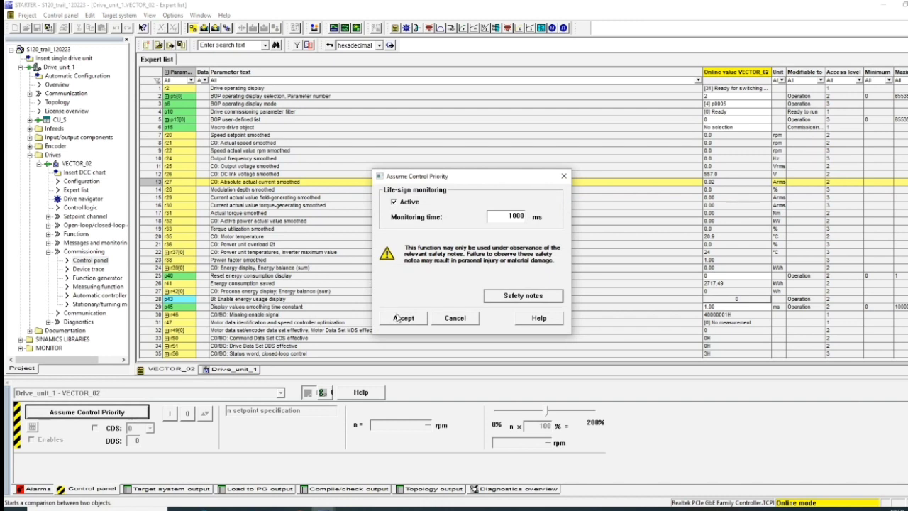
left_click(397, 317)
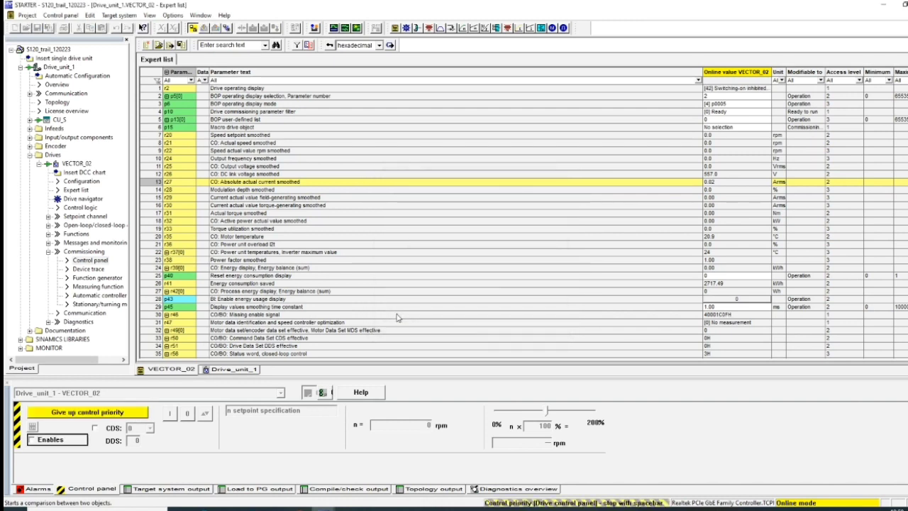
left_click(31, 440)
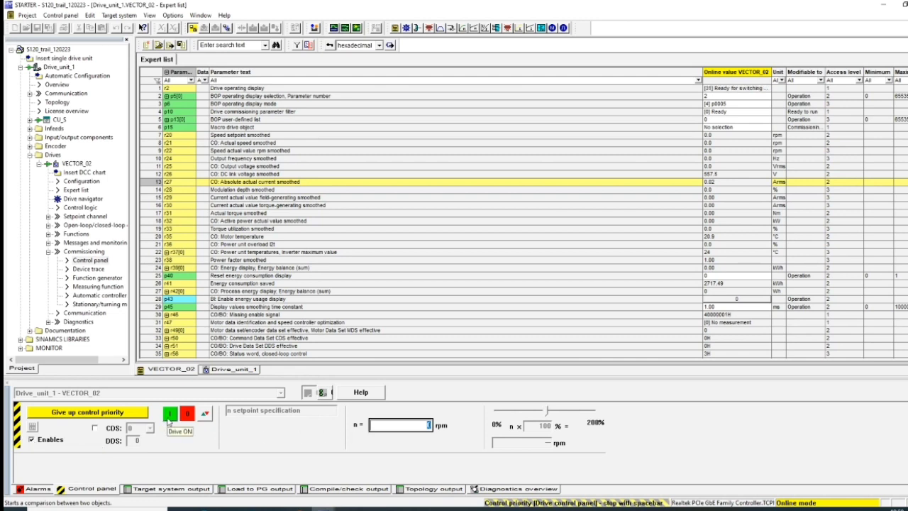
left_click(169, 416)
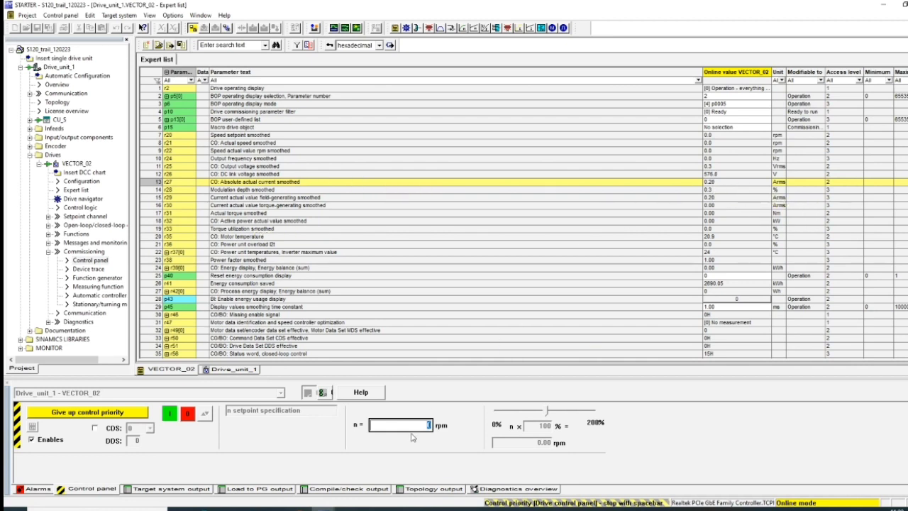
Run the drive with speed setpoints of 10, 100 and 500 rpm in succession.
type("10")
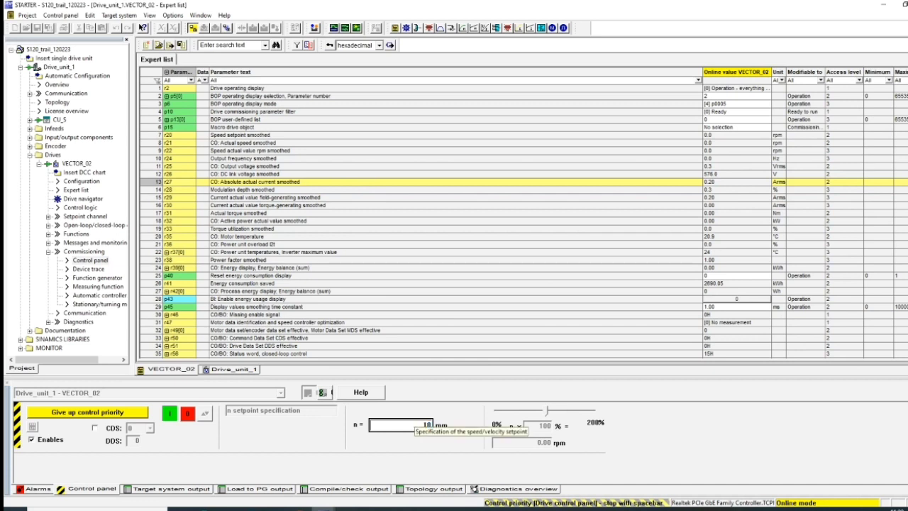
key("Return")
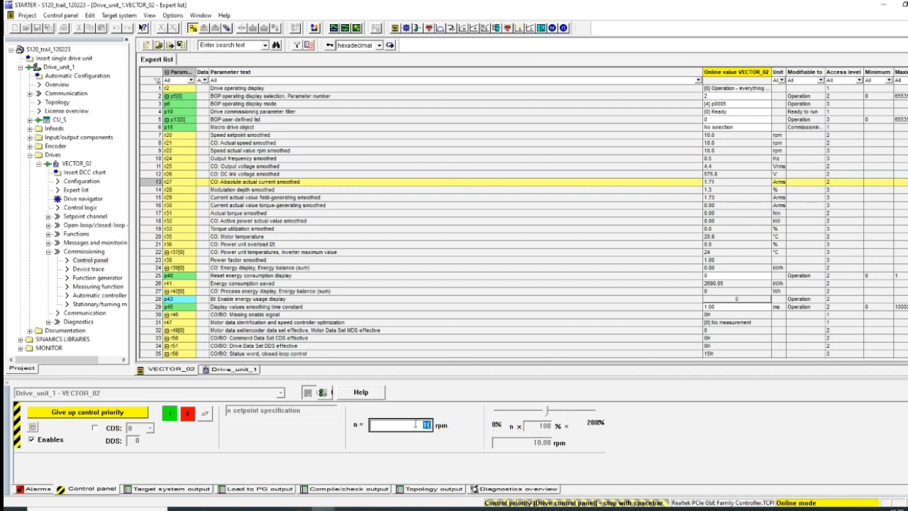
type("100")
key("Return")
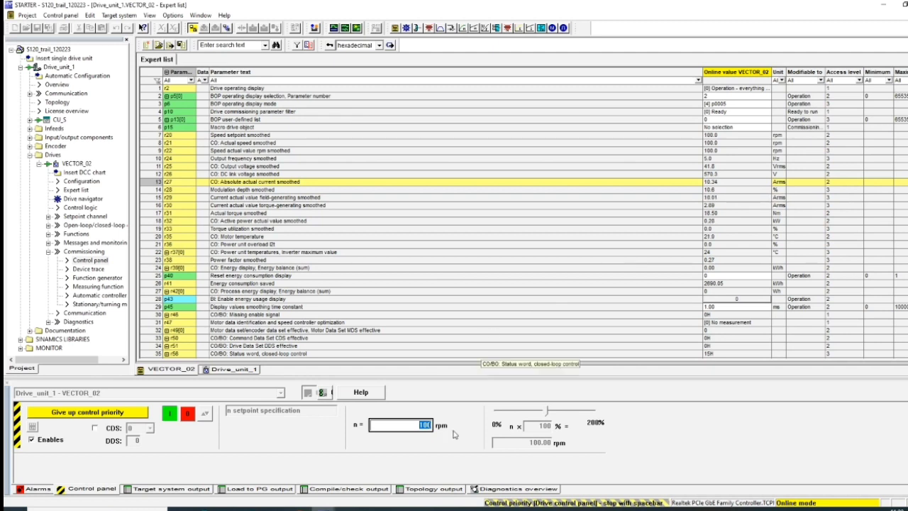
type("500")
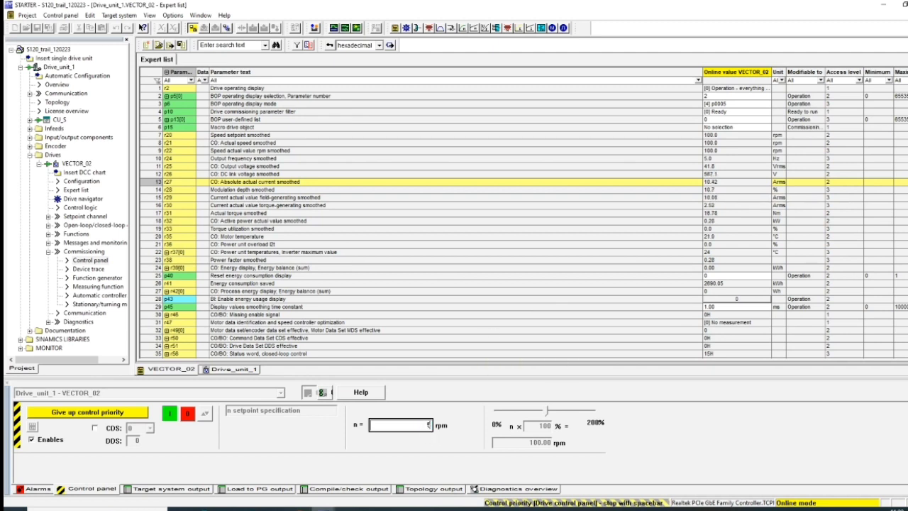
key("Return")
Raise the speed setpoint to 900 rpm and then to 950 rpm.
key("BackSpace")
type("900")
key("Return")
type("950")
key("Return")
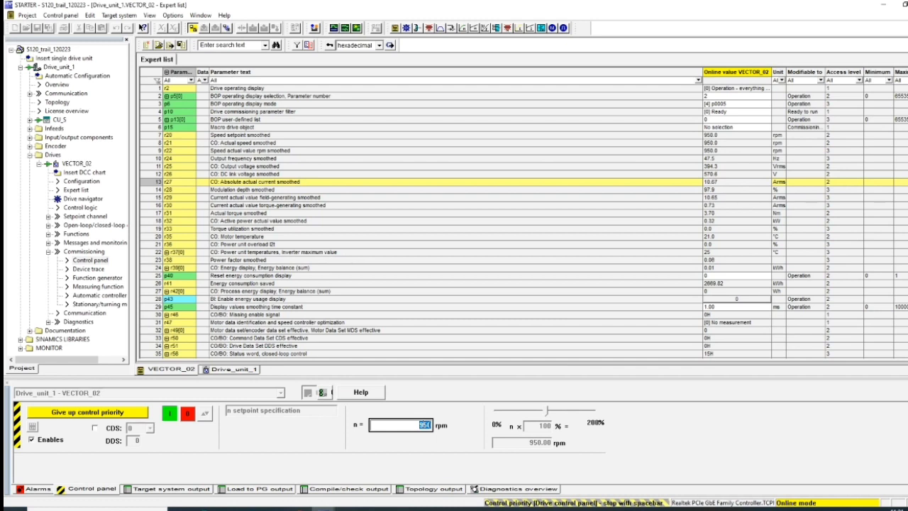
Set the speed setpoint to 0 rpm, switch VECTOR_02 off, and return control priority of the drive.
key("BackSpace")
left_click(119, 414)
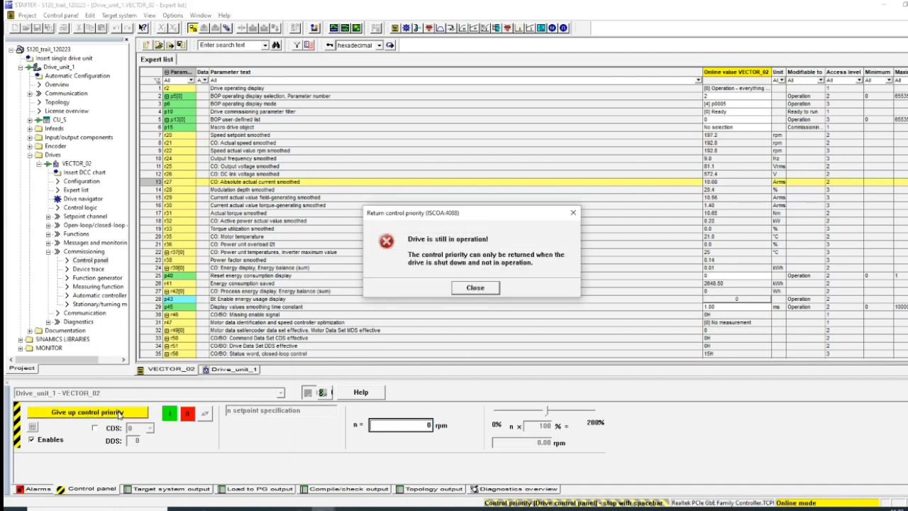
left_click(489, 288)
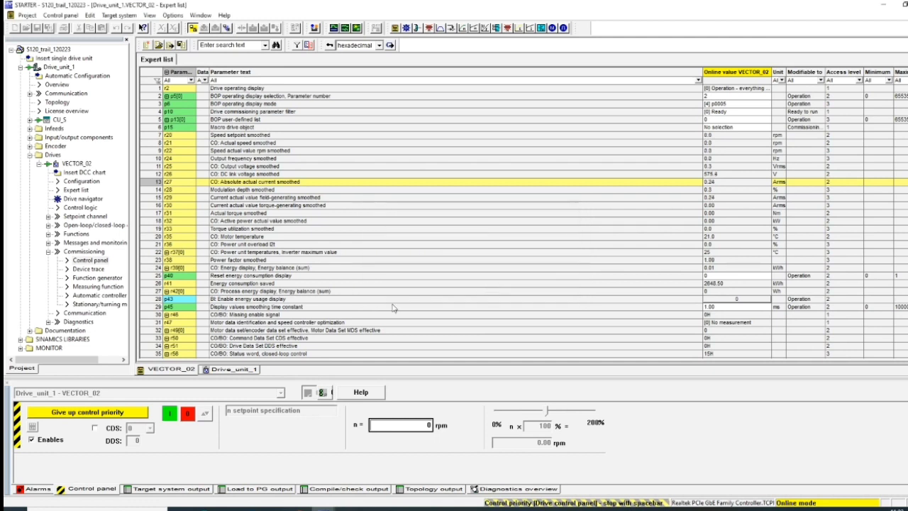
left_click(189, 414)
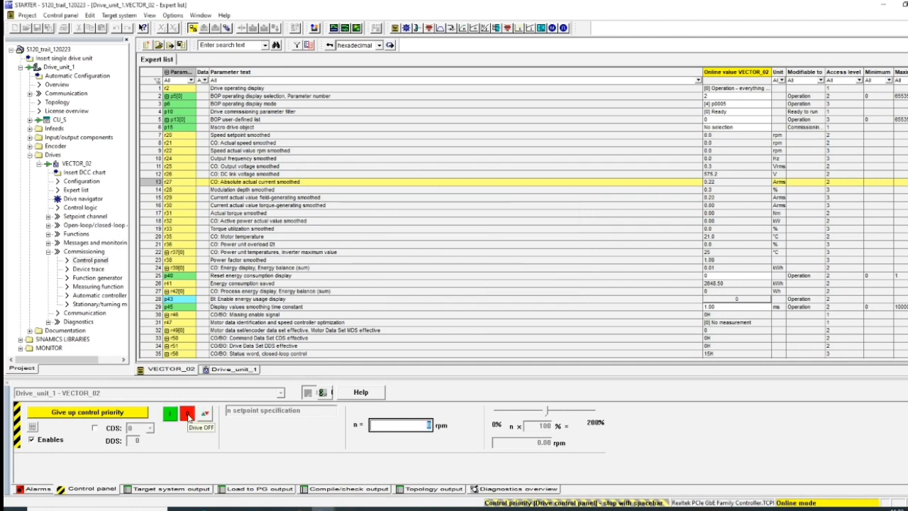
left_click(114, 413)
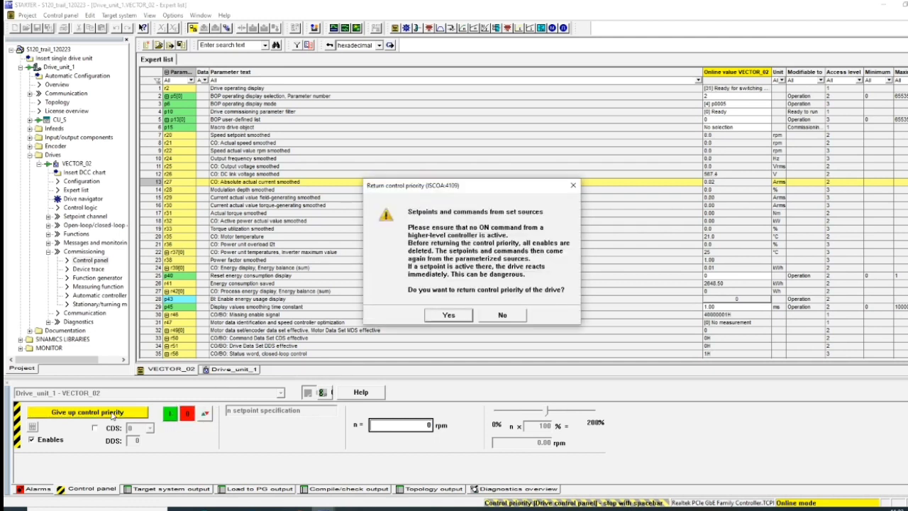
left_click(450, 315)
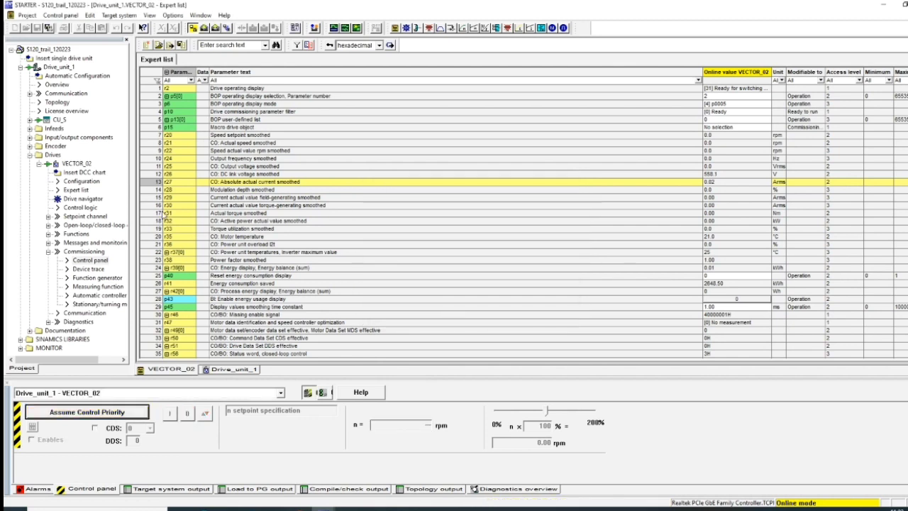
Set parameter p10, the drive commissioning parameter filter, to [3] Motor commissioning.
left_click(179, 229)
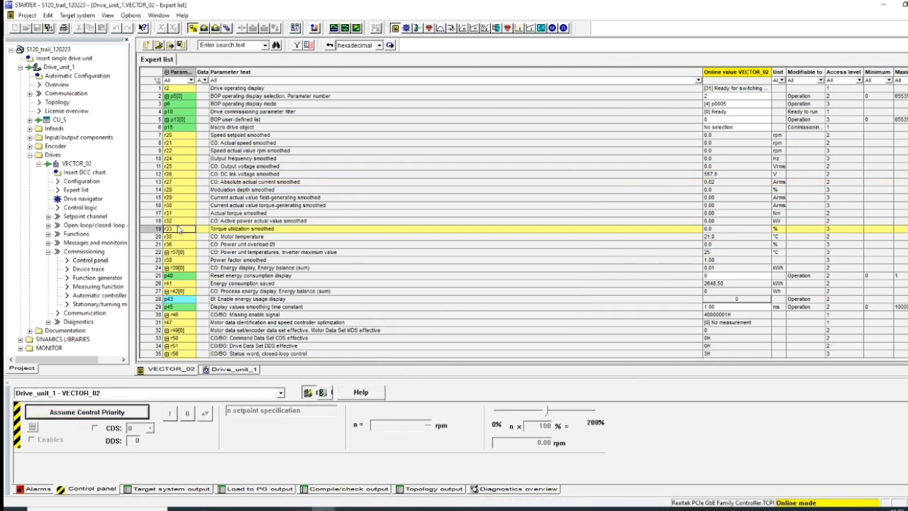
type("10")
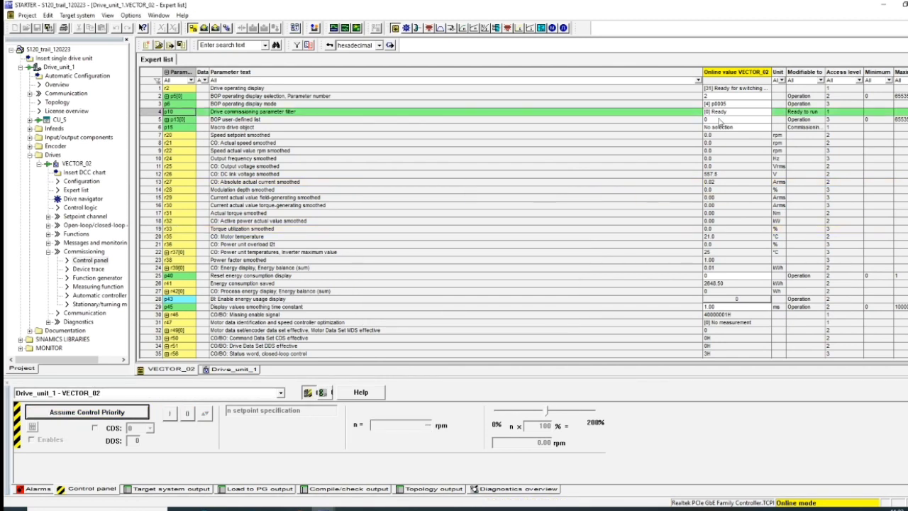
left_click(729, 112)
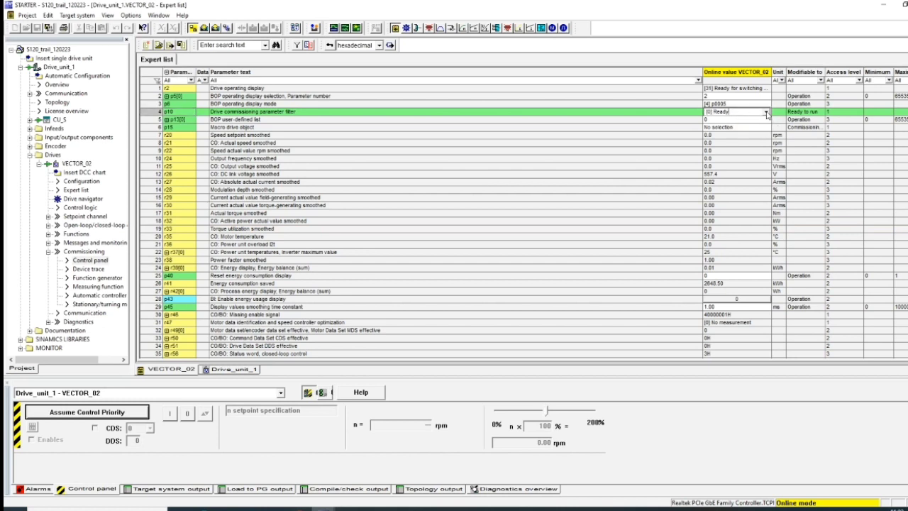
left_click(767, 112)
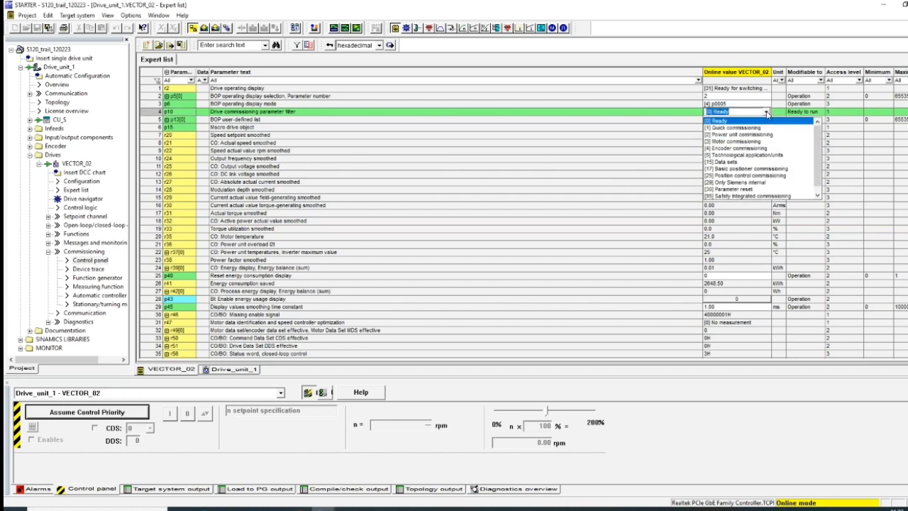
left_click(734, 141)
Find parameter p1900, motor data identification and rotating measurement, and look at its available settings.
left_click(176, 169)
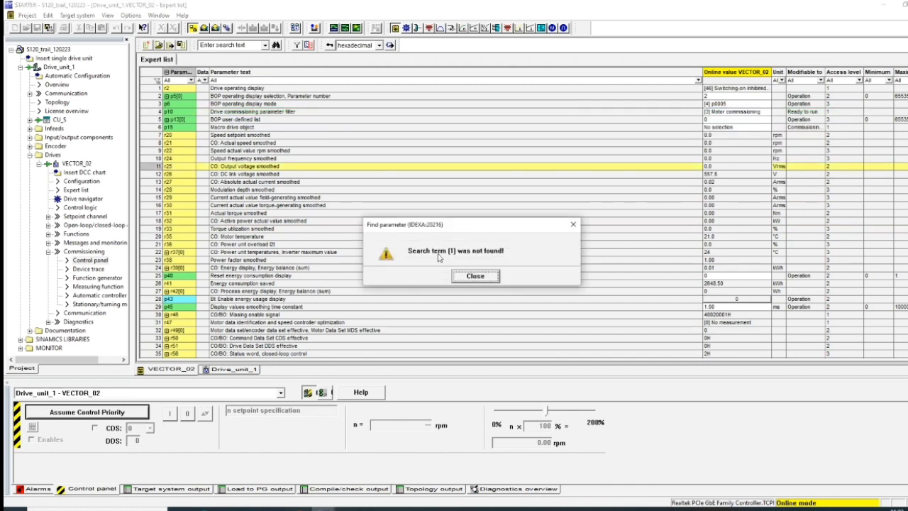
left_click(477, 276)
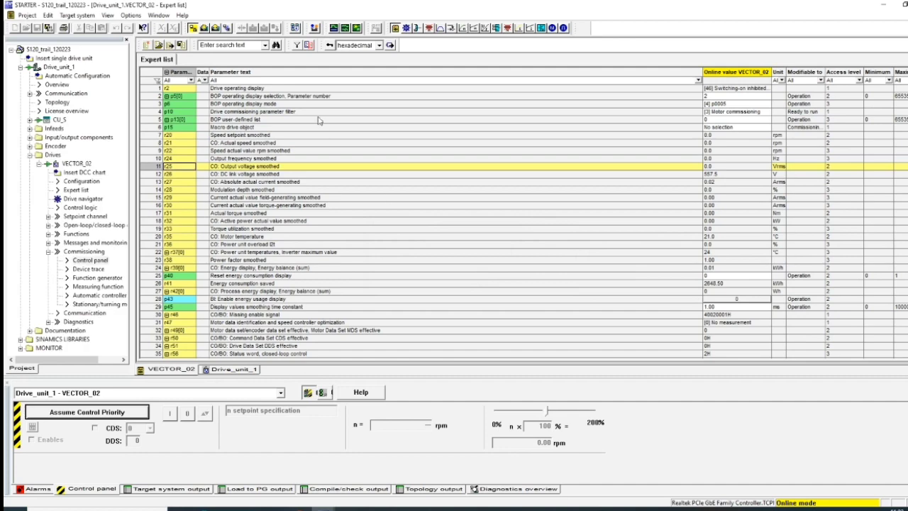
left_click(182, 155)
type("1900")
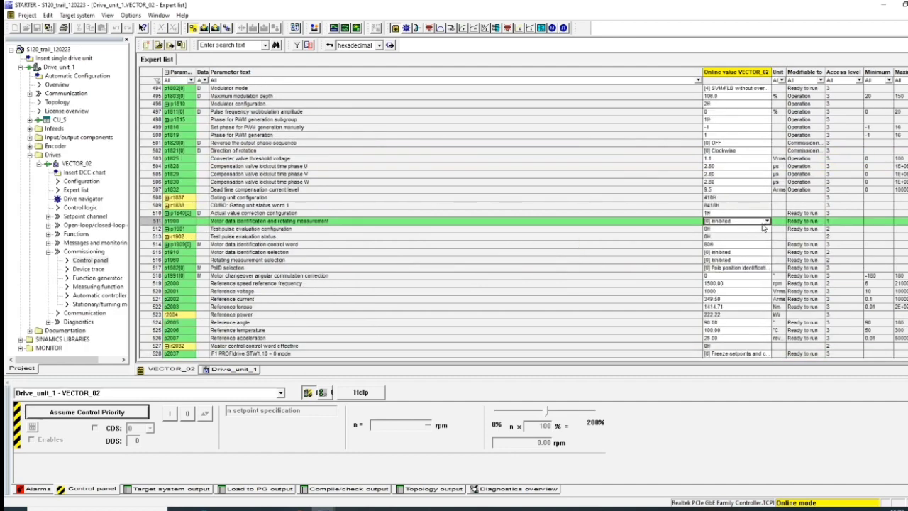
left_click(766, 222)
Find parameter p300, motor type selection, in VECTOR_02's expert list and view the rated motor data around it.
left_click(172, 174)
type("13")
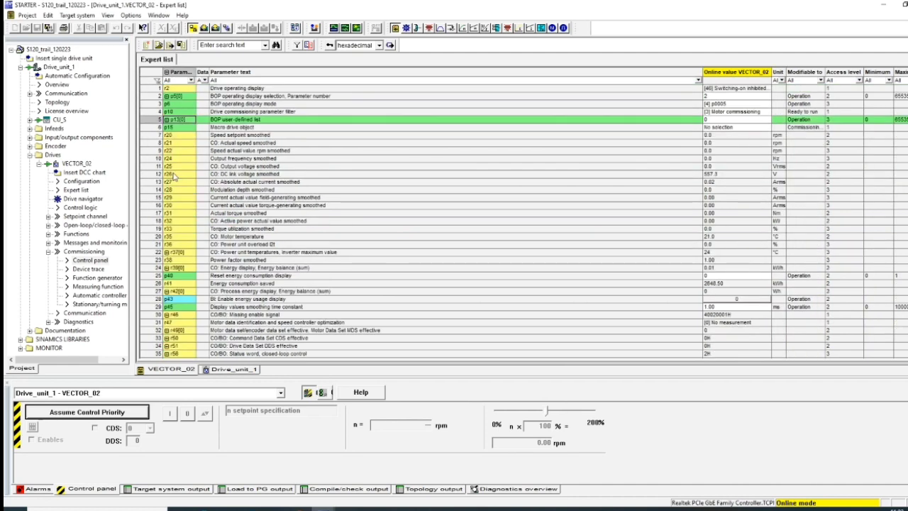
left_click(474, 275)
left_click(177, 216)
type("300")
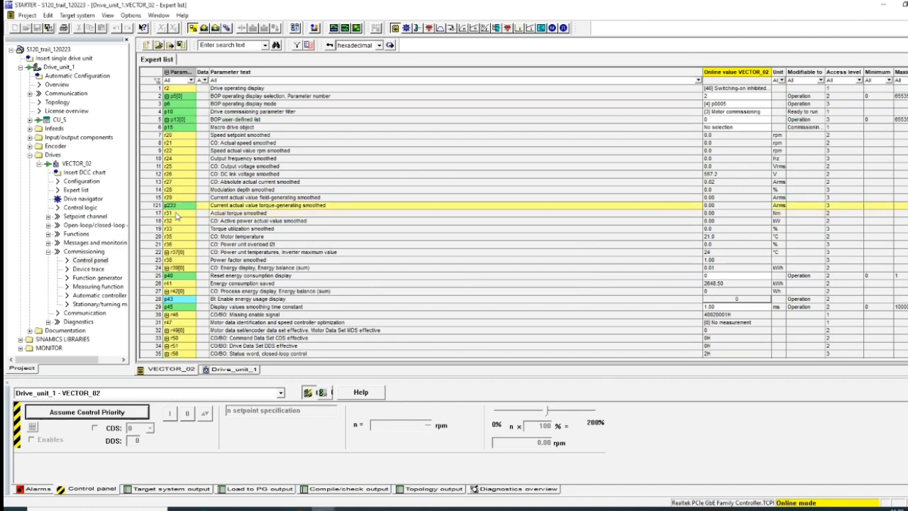
type("0")
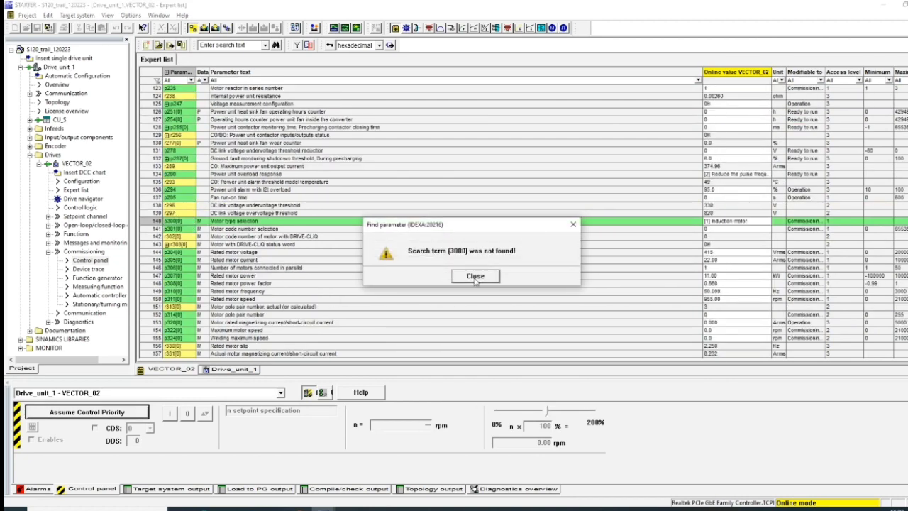
left_click(476, 277)
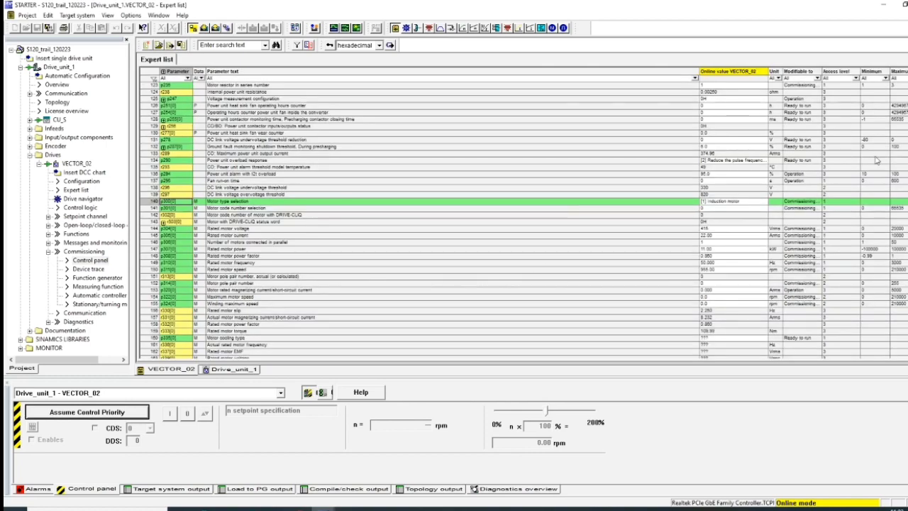
Expand motor configuration p133 in the expert list and set the motor connection type to Delta.
scroll(524, 221, "up", 4)
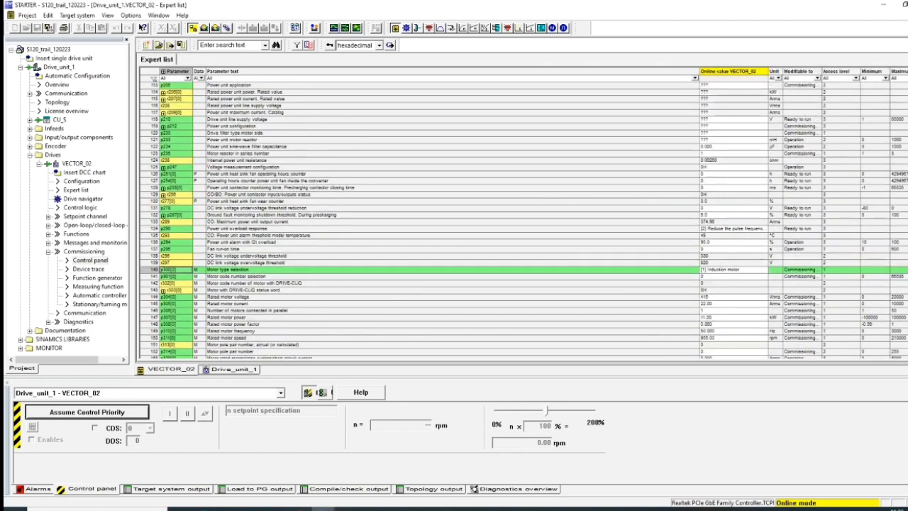
scroll(523, 221, "up", 6)
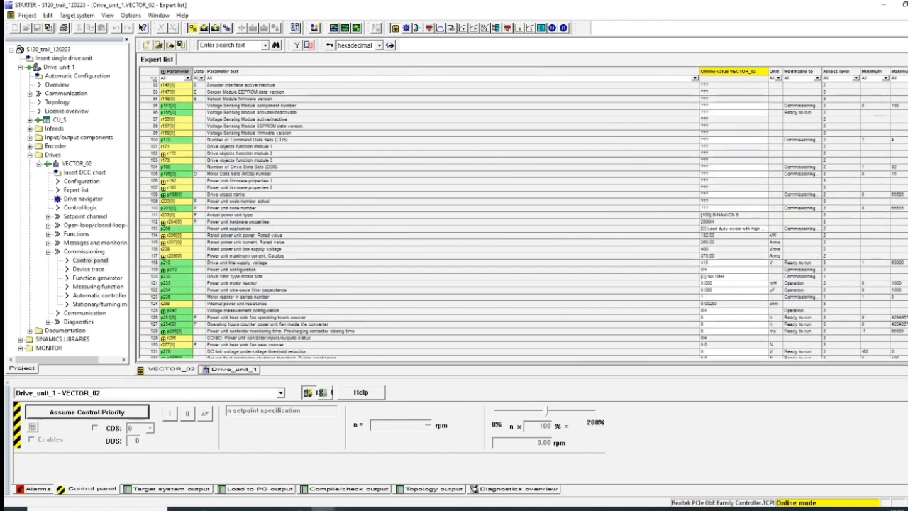
scroll(524, 221, "up", 3)
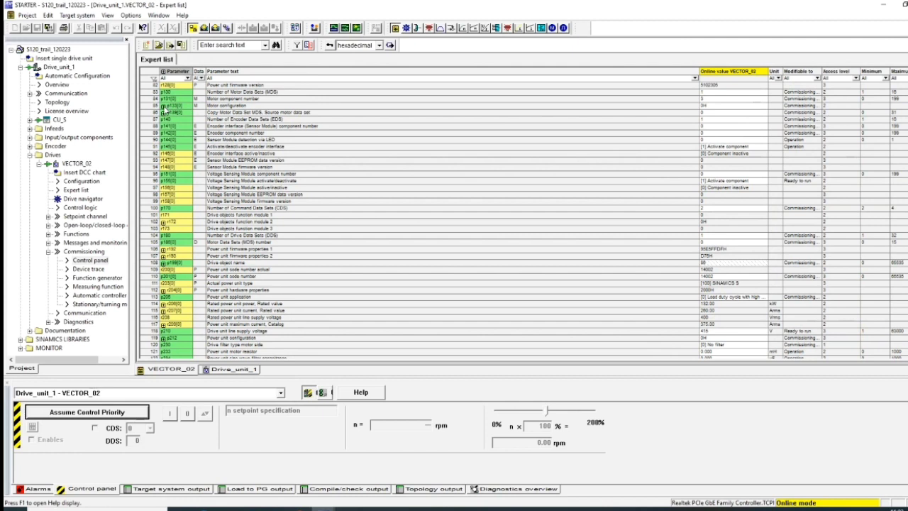
left_click(163, 106)
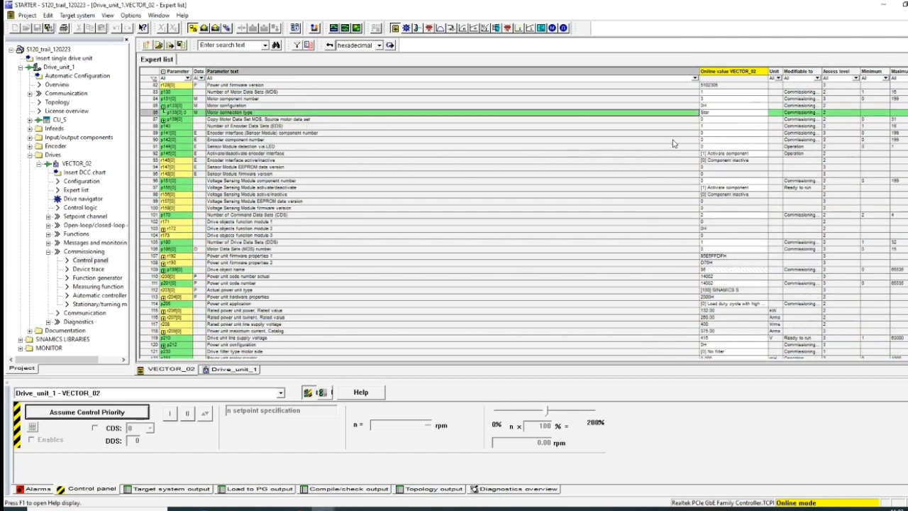
left_click(764, 117)
left_click(763, 114)
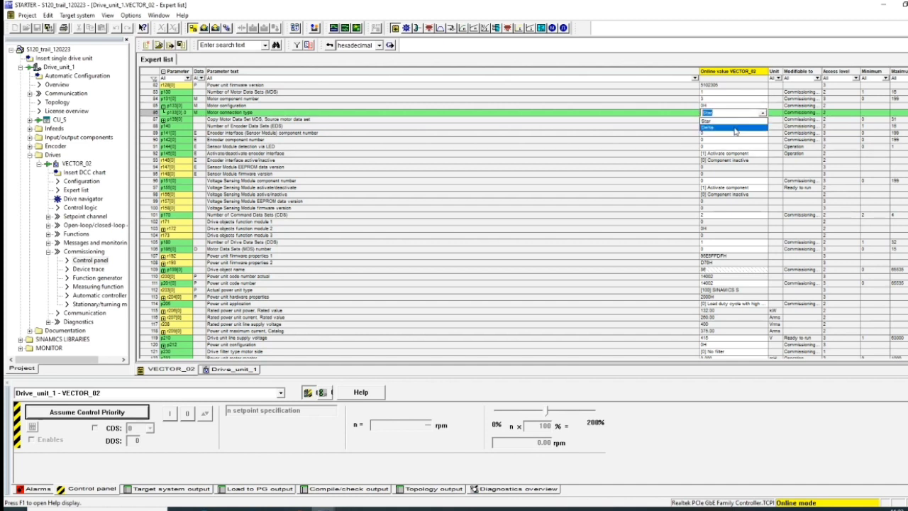
left_click(735, 128)
left_click(680, 121)
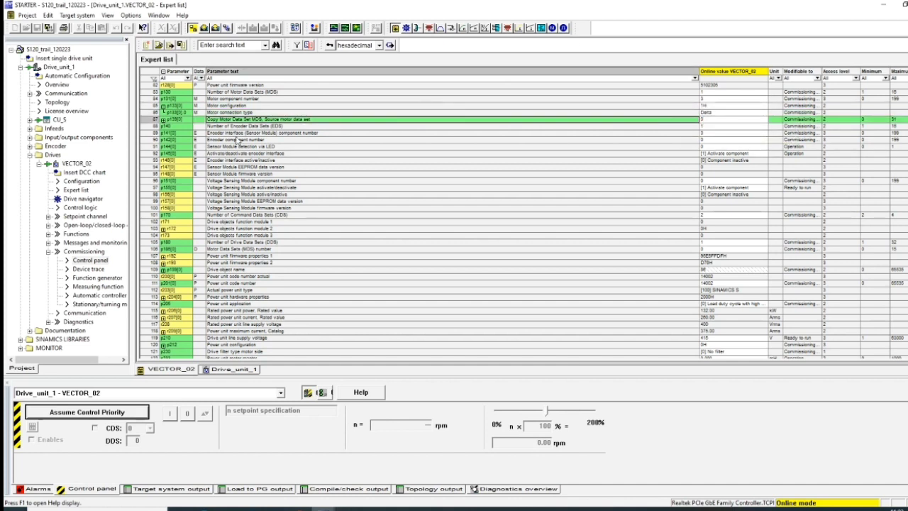
Find parameter p1300, open-loop/closed-loop control operating mode, and open its list of modes.
left_click(171, 162)
type("1300")
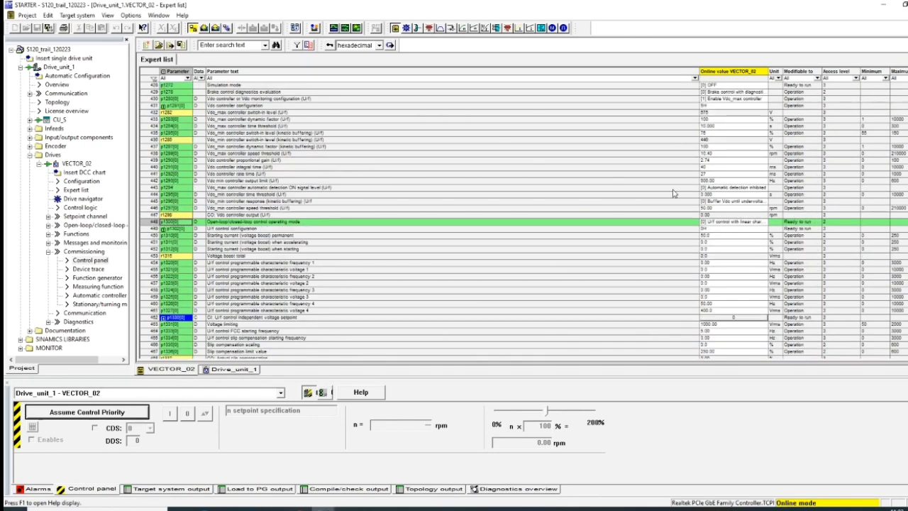
left_click(759, 224)
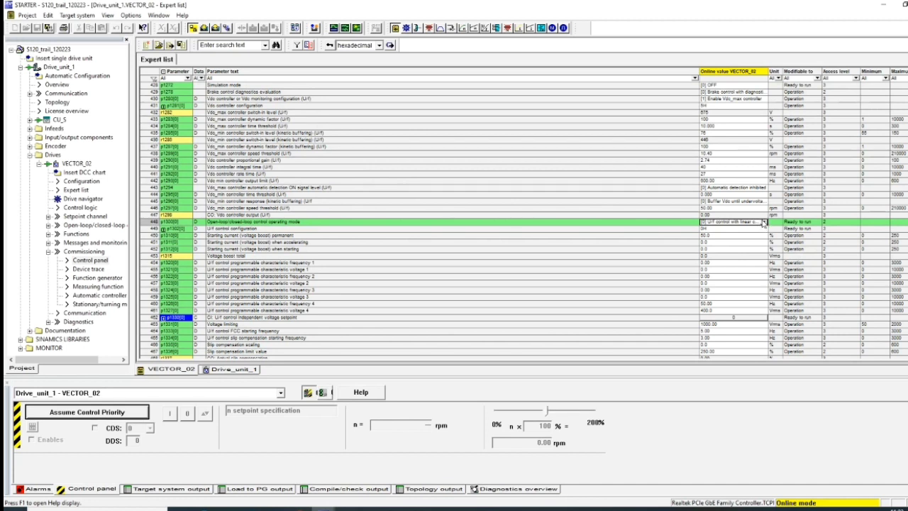
left_click(762, 224)
left_click(762, 224)
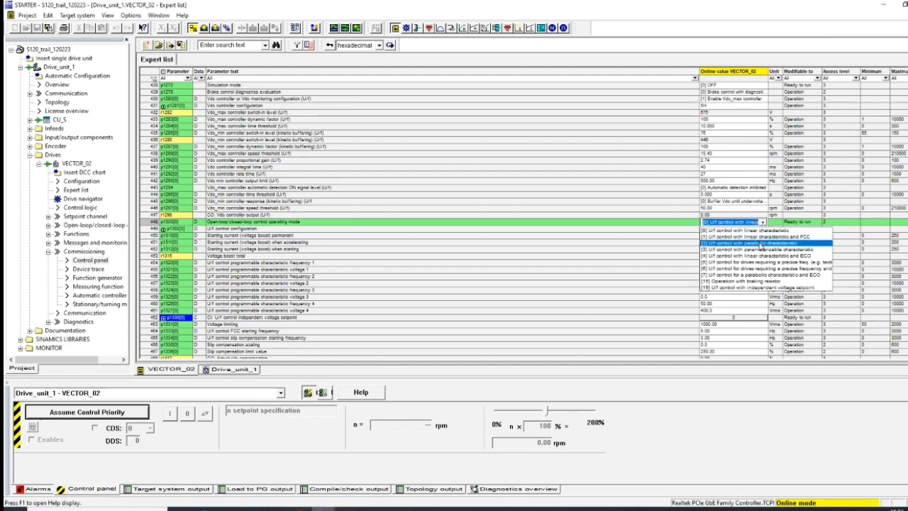
Review the U/f control modes offered for p1300, keeping [0] U/f control with linear characteristic.
key("Down")
key("Down")
key("Down")
key("Down")
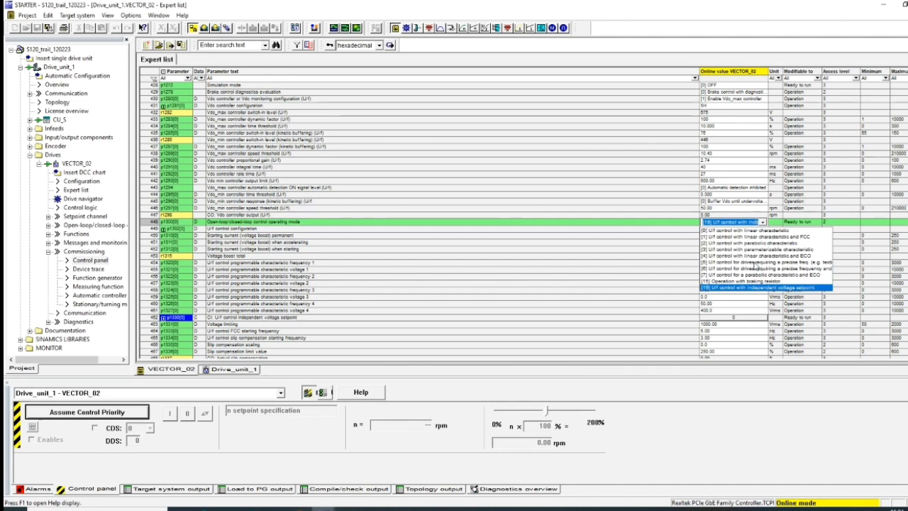
key("Up")
key("Up")
key("Up")
key("Up")
key("Up")
key("Up")
key("Up")
key("Up")
key("Up")
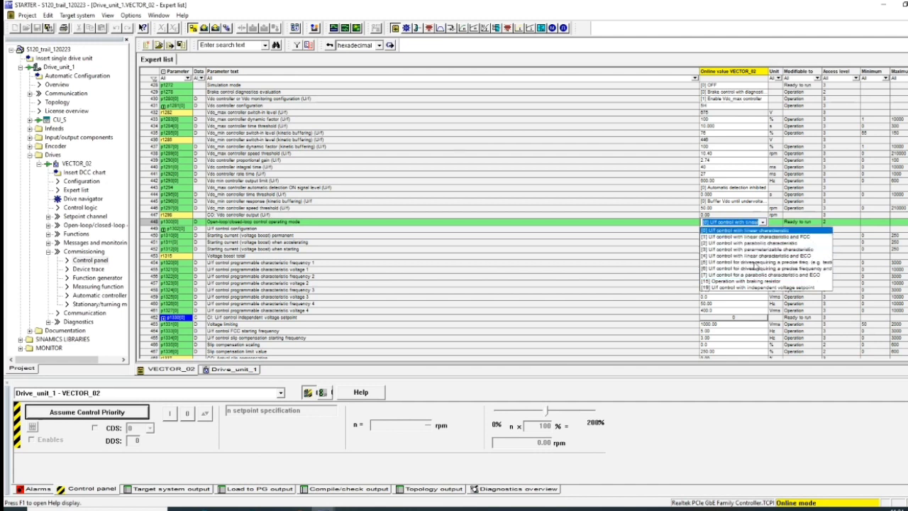
key("Down")
key("Down")
key("Down")
key("Down")
key("Down")
key("Down")
key("Down")
key("Down")
key("Down")
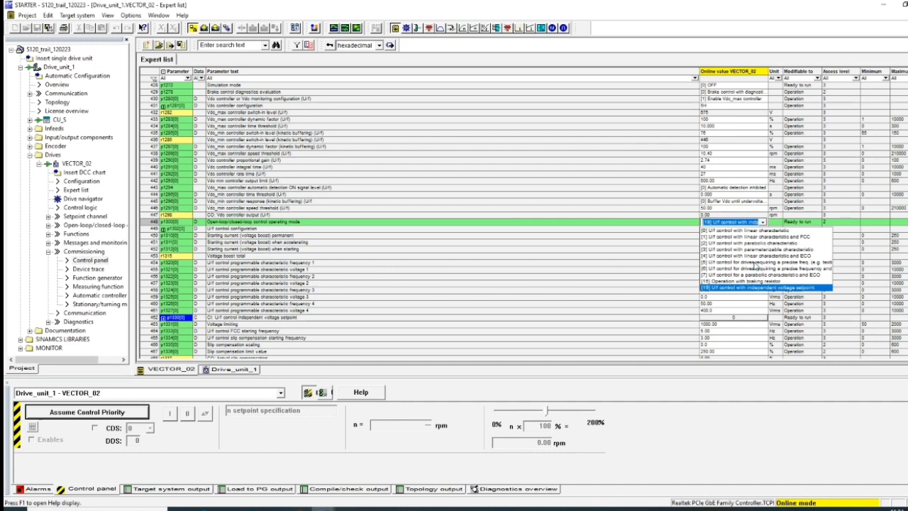
key("Up")
key("Up")
key("Up")
key("Up")
key("Up")
key("Up")
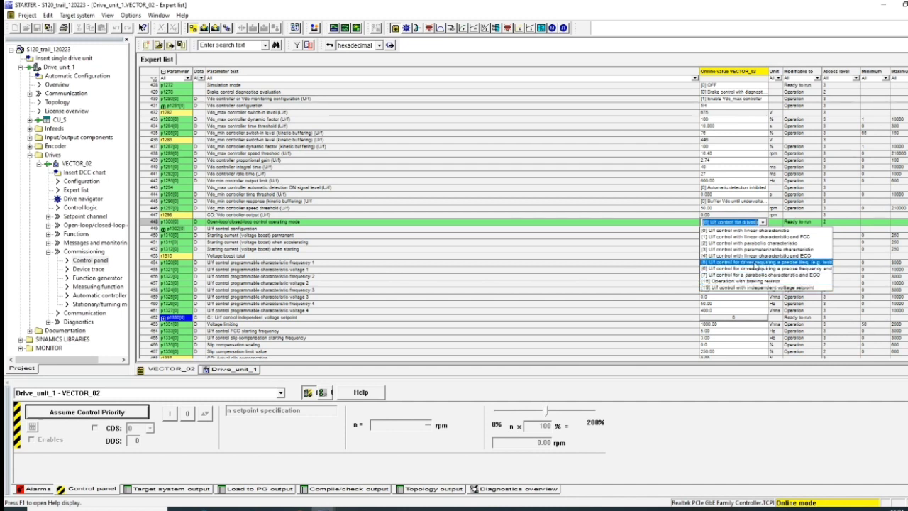
key("Up")
key("Up")
key("Up")
key("Down")
key("Down")
key("Down")
key("Down")
key("Down")
key("Down")
key("Down")
key("Down")
key("Down")
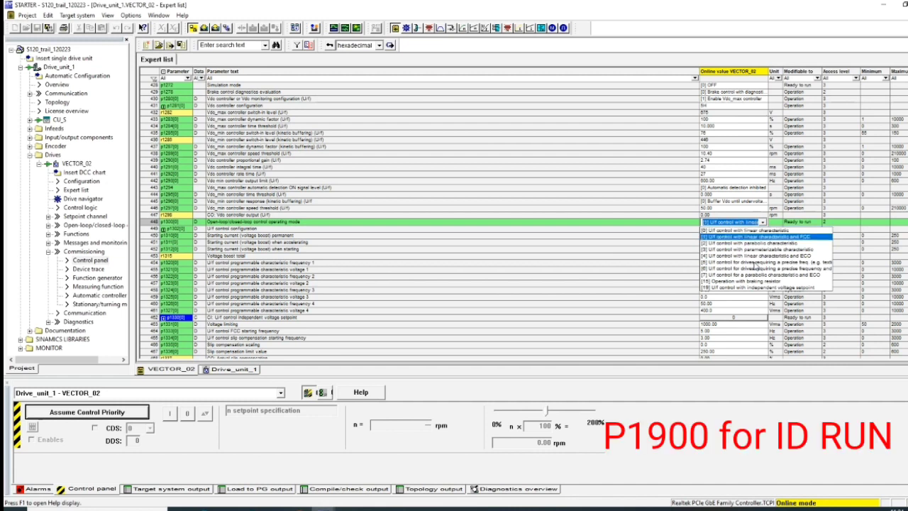
key("Up")
key("Up")
key("Up")
key("Up")
key("Up")
key("Up")
key("Up")
key("Up")
key("Up")
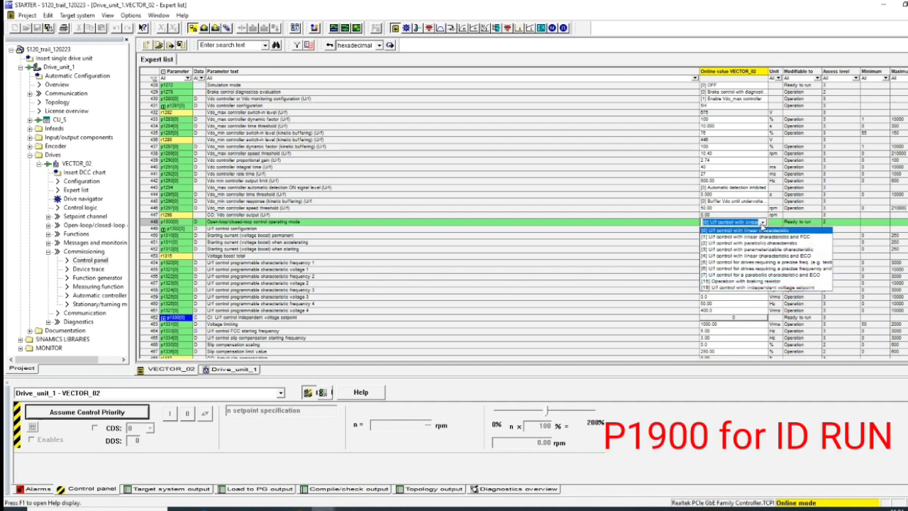
left_click(763, 222)
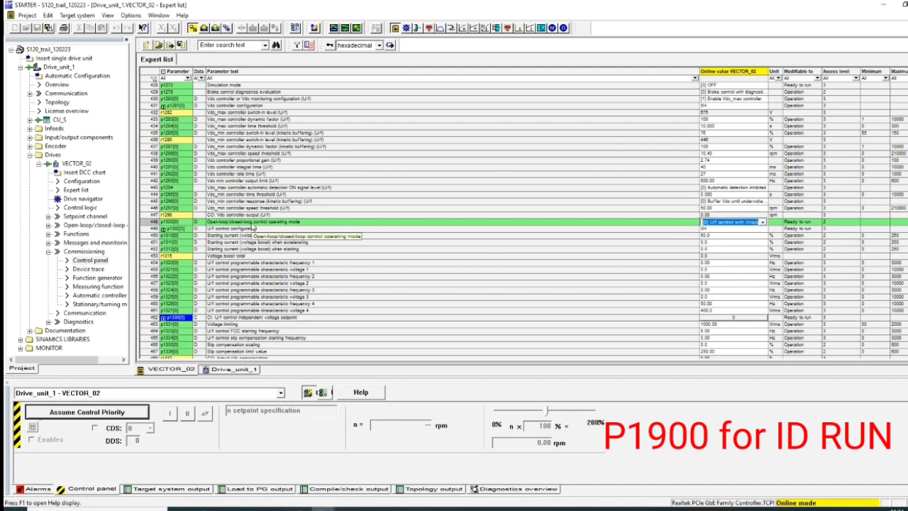
left_click(163, 195)
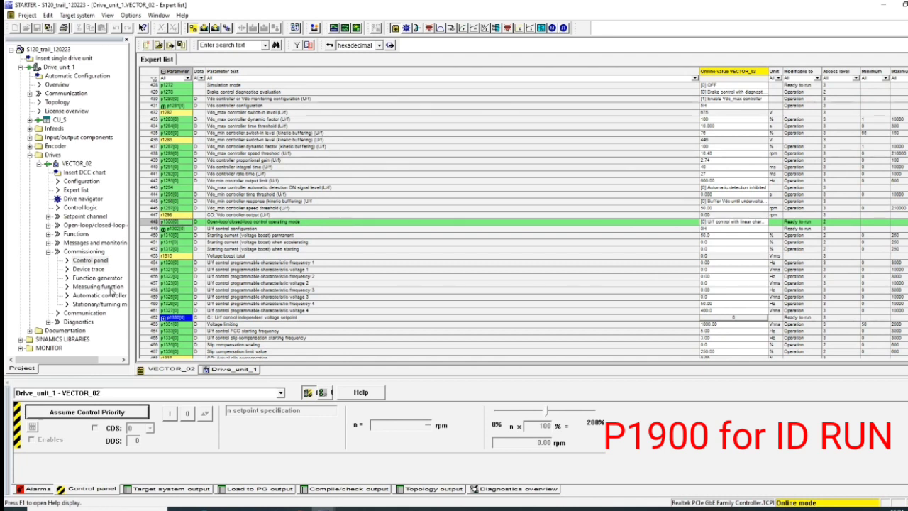
Open the commissioning measuring function for VECTOR_02 and check its drive selection.
left_click(240, 370)
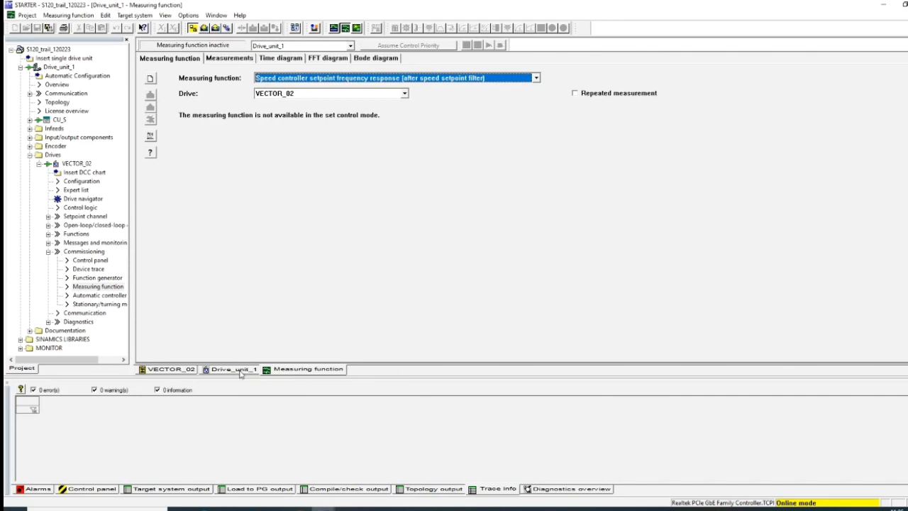
left_click(406, 95)
left_click(406, 95)
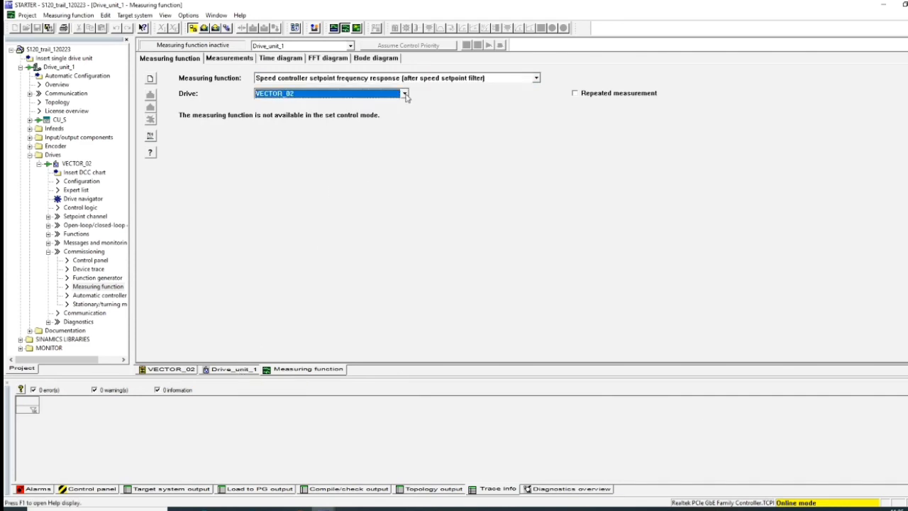
Review the measuring functions offered for VECTOR_02, keeping the speed controller setpoint frequency response.
left_click(539, 81)
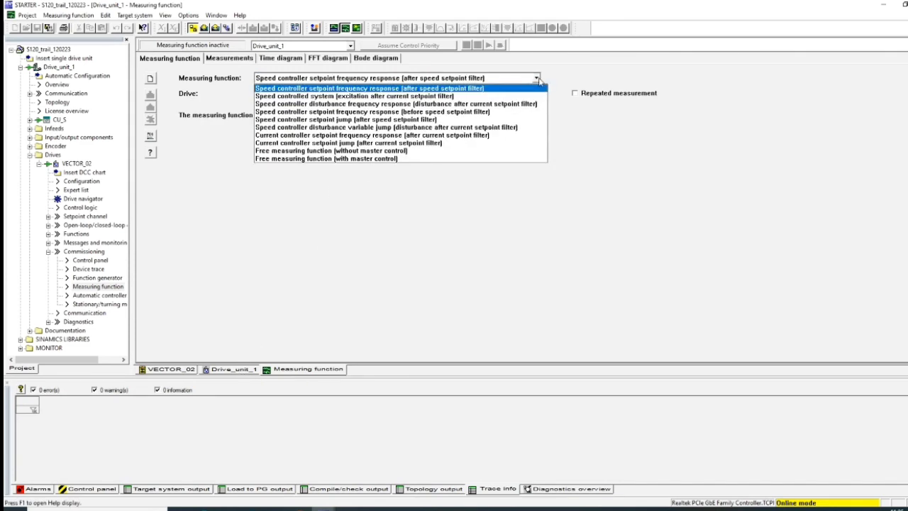
left_click(540, 81)
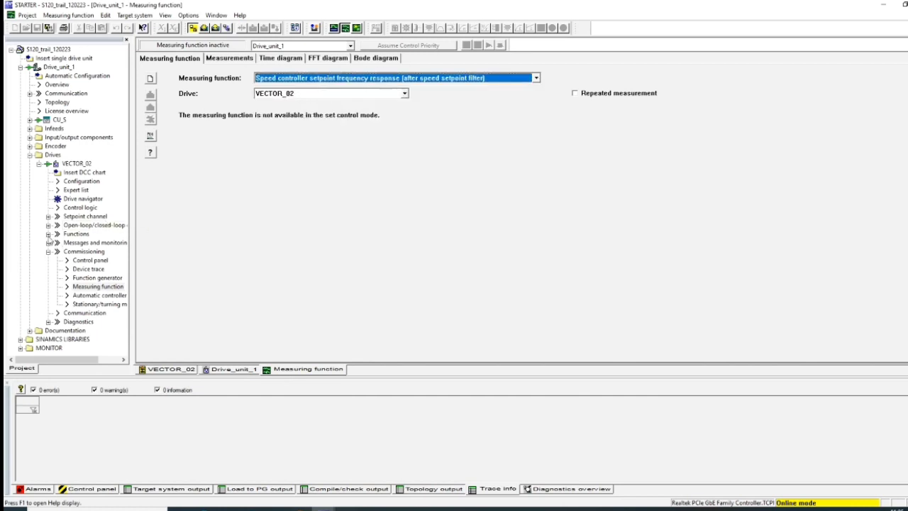
left_click(47, 234)
left_click(48, 235)
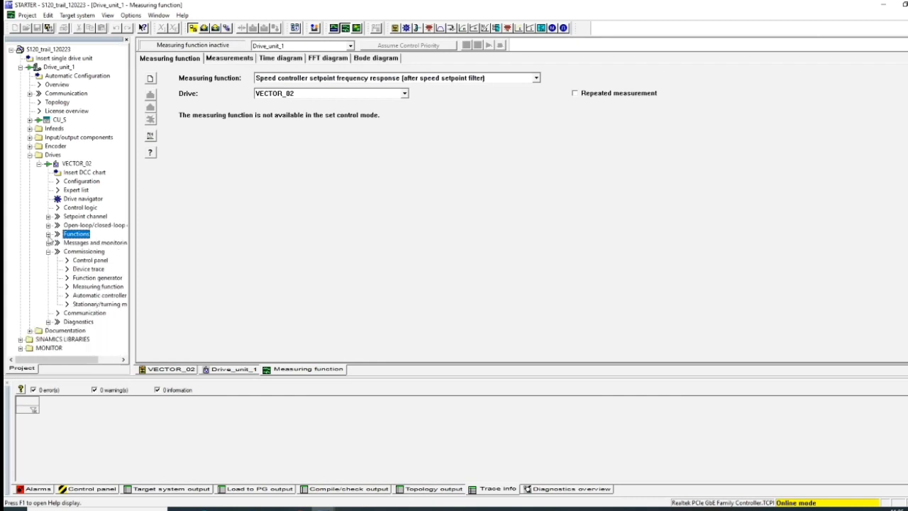
Open the stationary/turning measurement for VECTOR_02 and deactivate the Expert measurement.
left_click(95, 305)
double_click(94, 306)
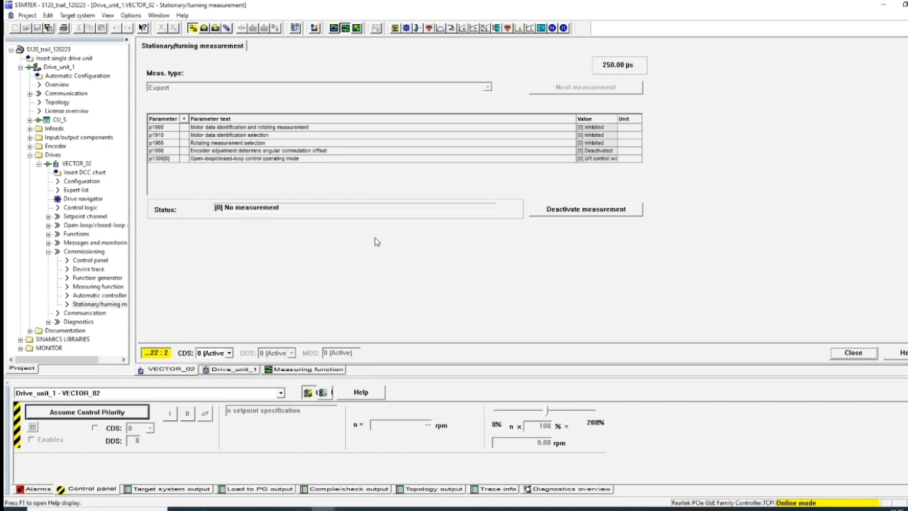
left_click(299, 207)
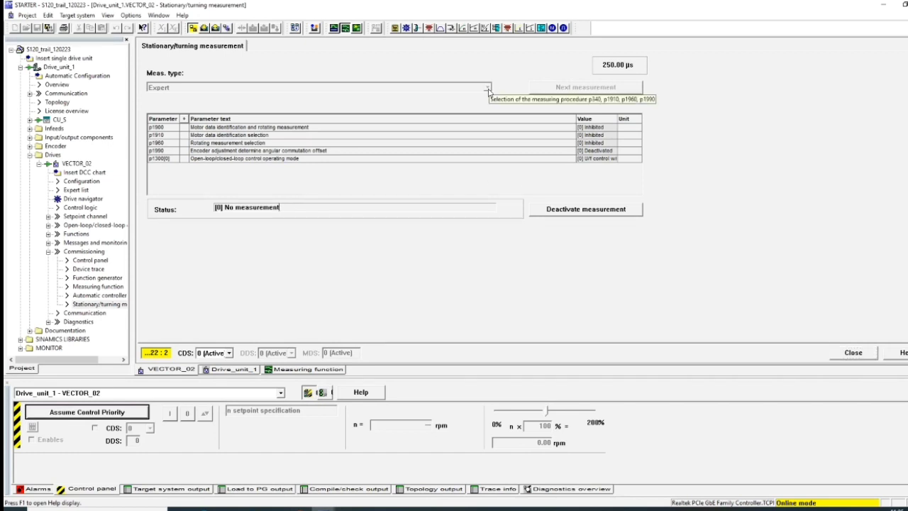
left_click(560, 215)
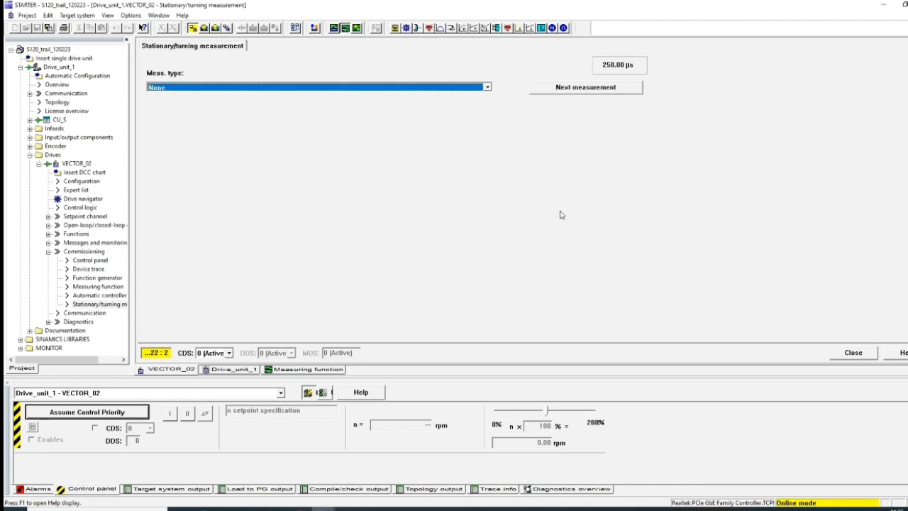
Set the measurement type to Complete calculation of the motor/control parameters and activate it.
left_click(487, 87)
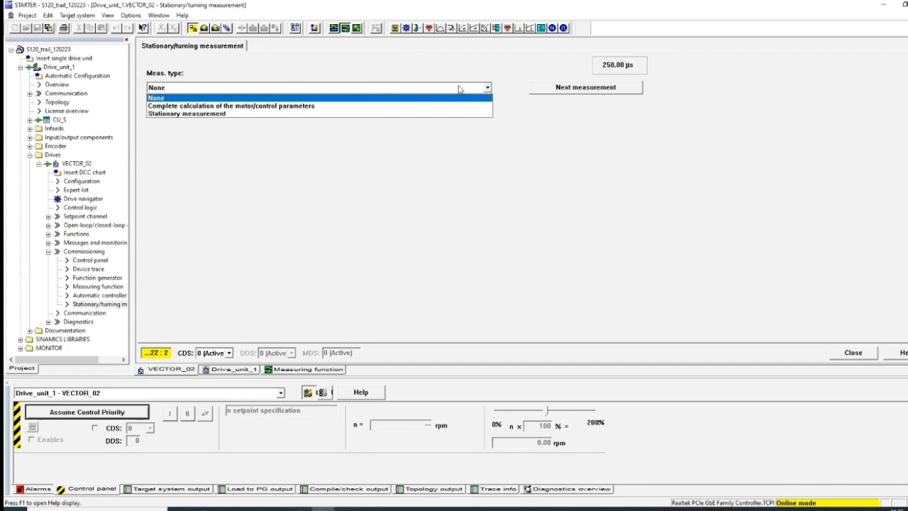
left_click(402, 106)
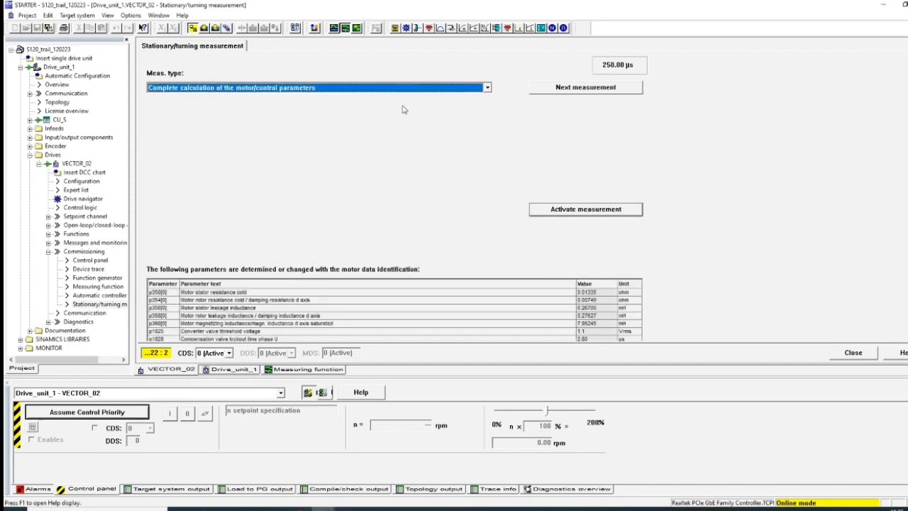
left_click(567, 210)
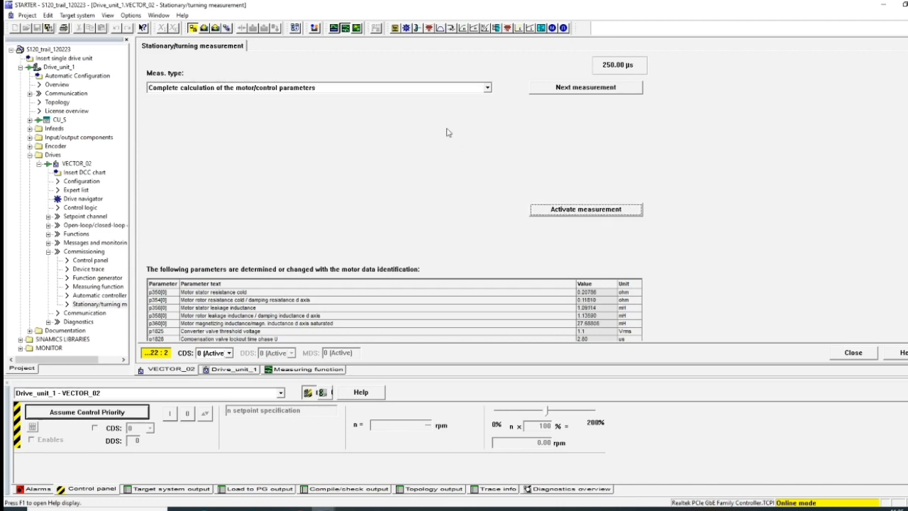
Assume control priority over VECTOR_02 and set its enables.
left_click(97, 417)
left_click(404, 319)
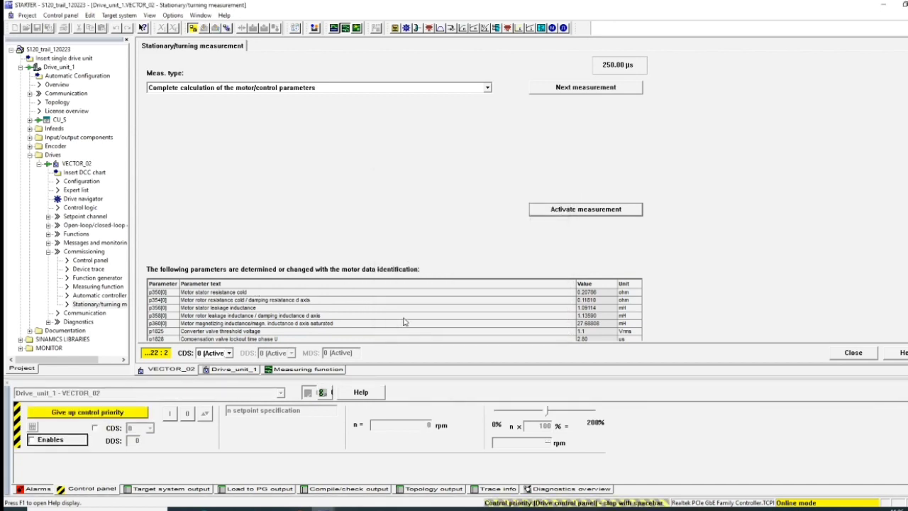
left_click(52, 440)
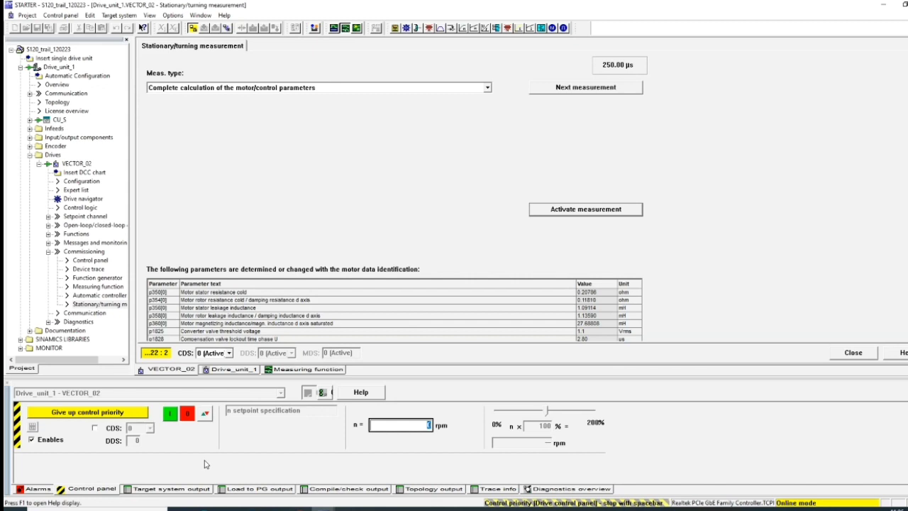
Set the measurement type to Stationary measurement and activate it, acknowledging the induction motor notes.
left_click(488, 87)
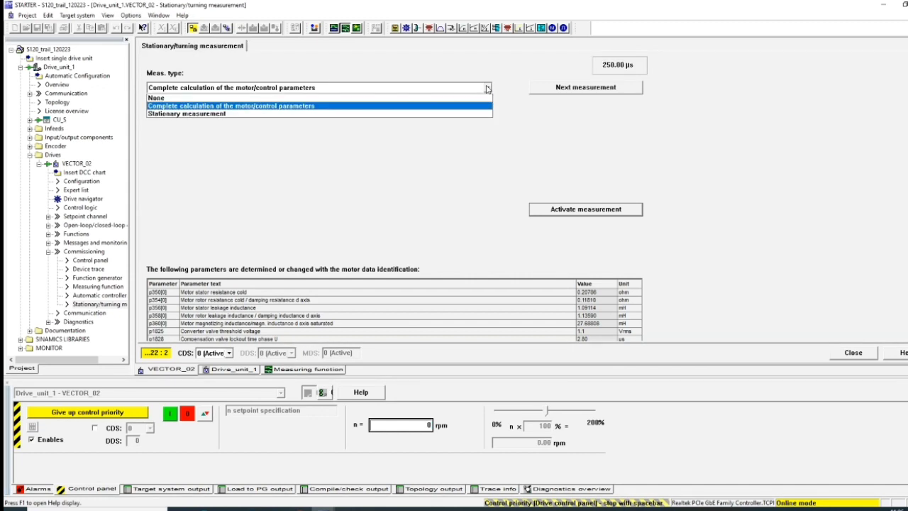
left_click(488, 87)
left_click(488, 87)
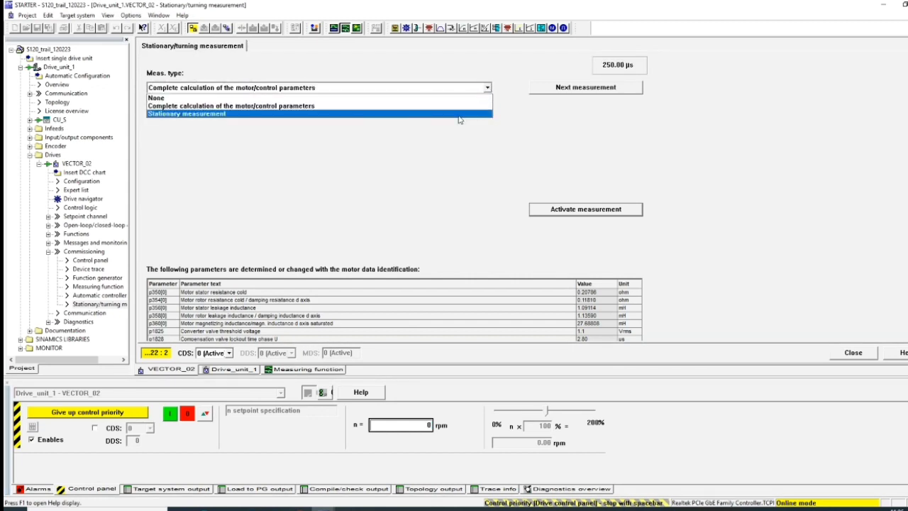
left_click(459, 115)
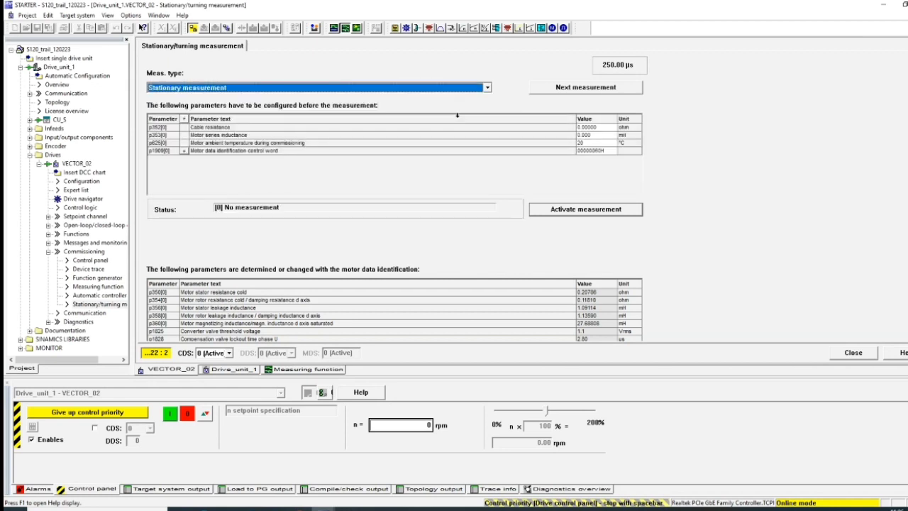
left_click(602, 209)
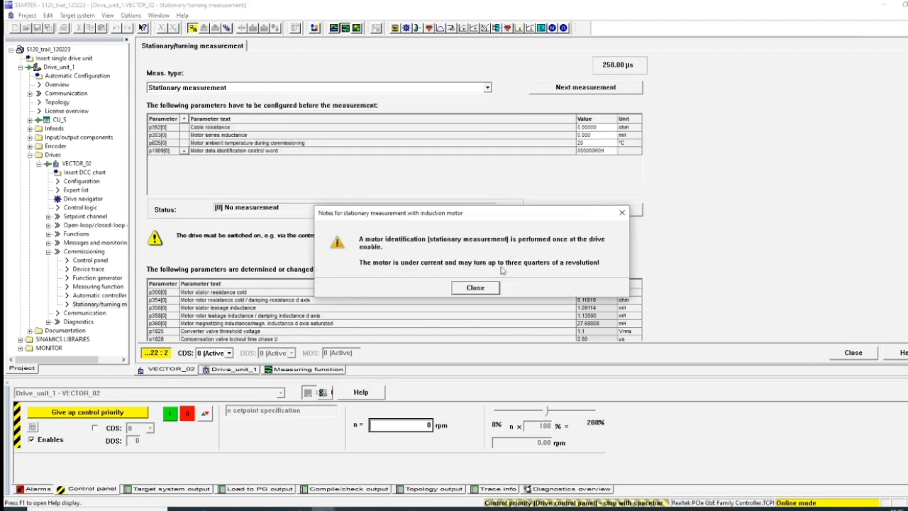
left_click(475, 287)
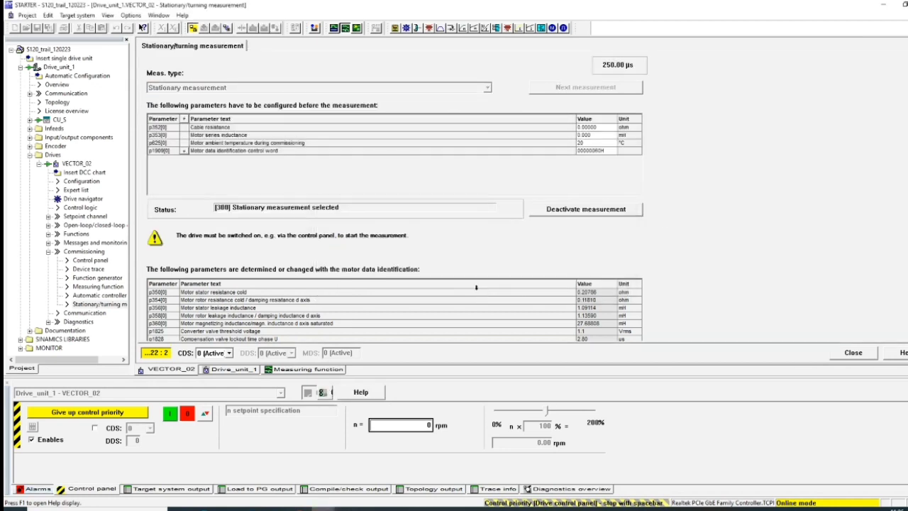
Try to switch on VECTOR_02 to start the stationary measurement.
left_click(170, 418)
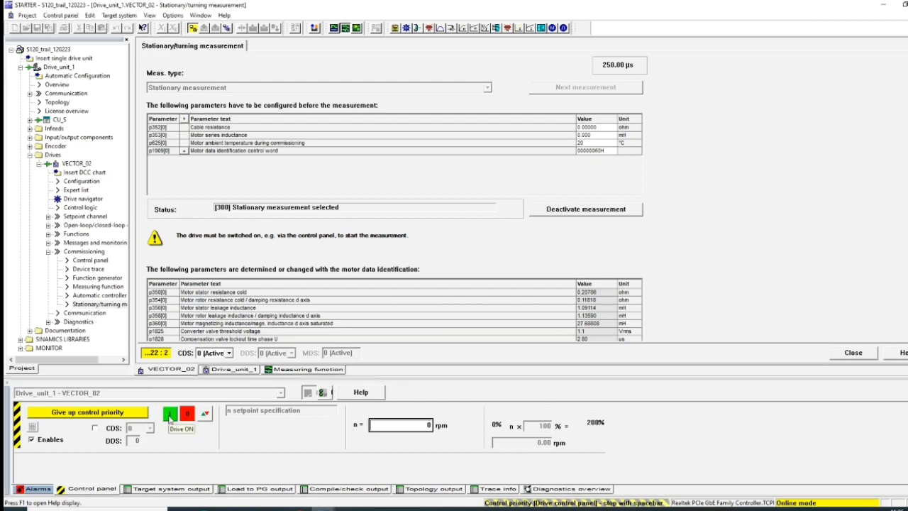
left_click(170, 418)
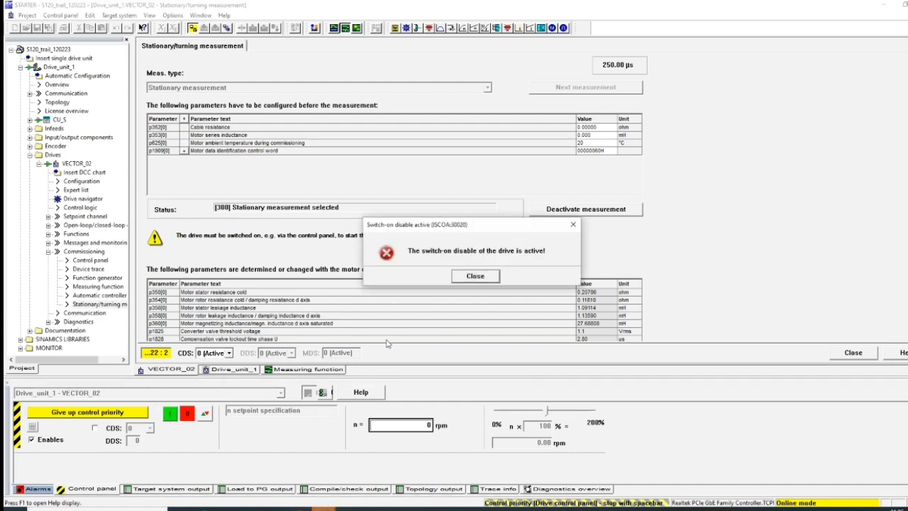
left_click(476, 281)
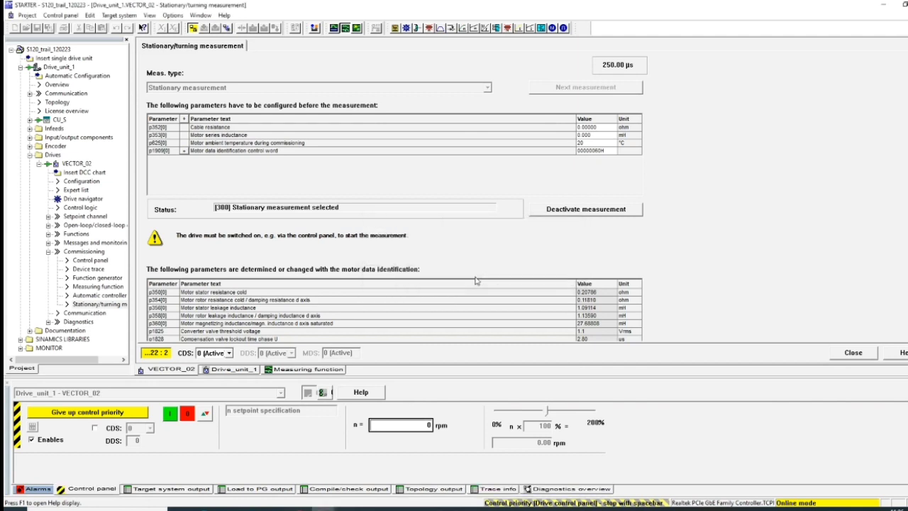
Check the active alarms for VECTOR_02 and try again to switch on the drive.
left_click(39, 489)
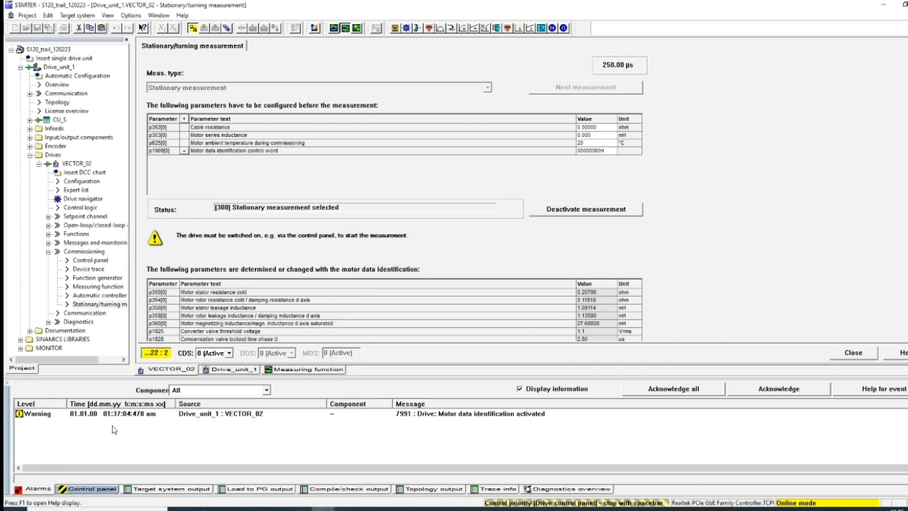
left_click(93, 489)
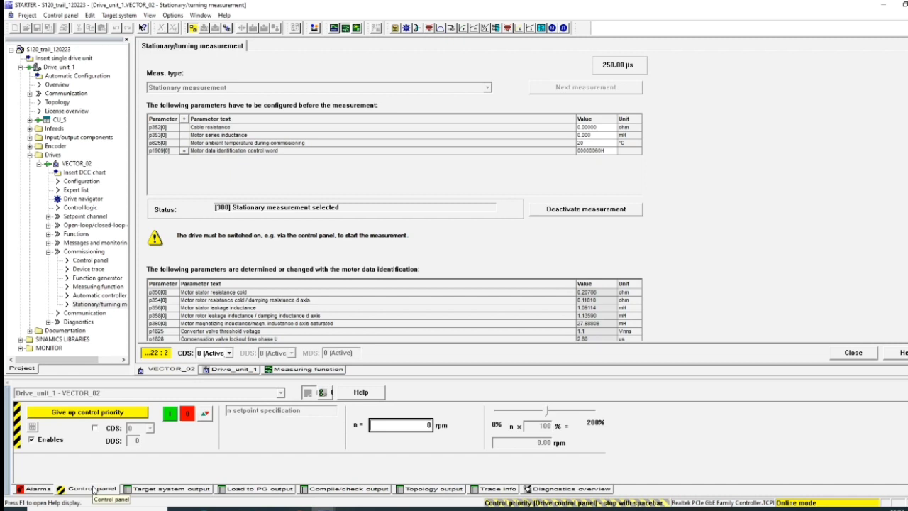
left_click(170, 414)
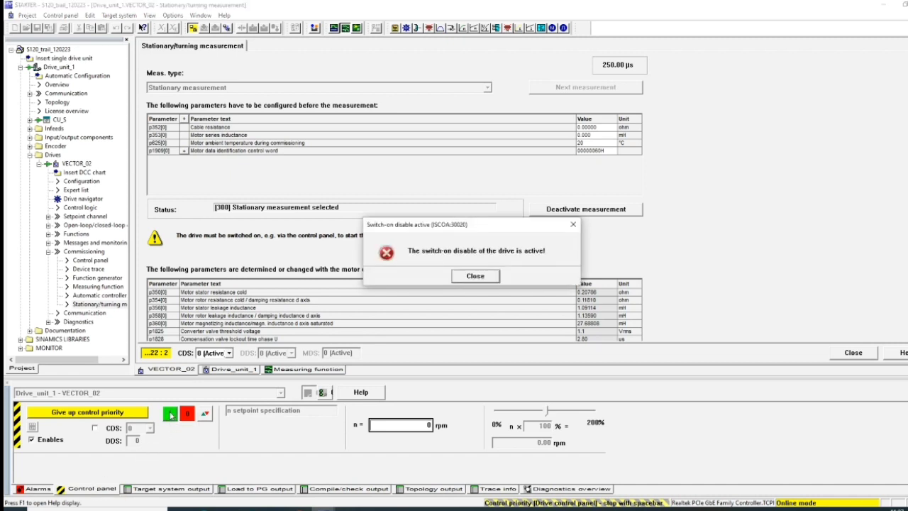
left_click(479, 278)
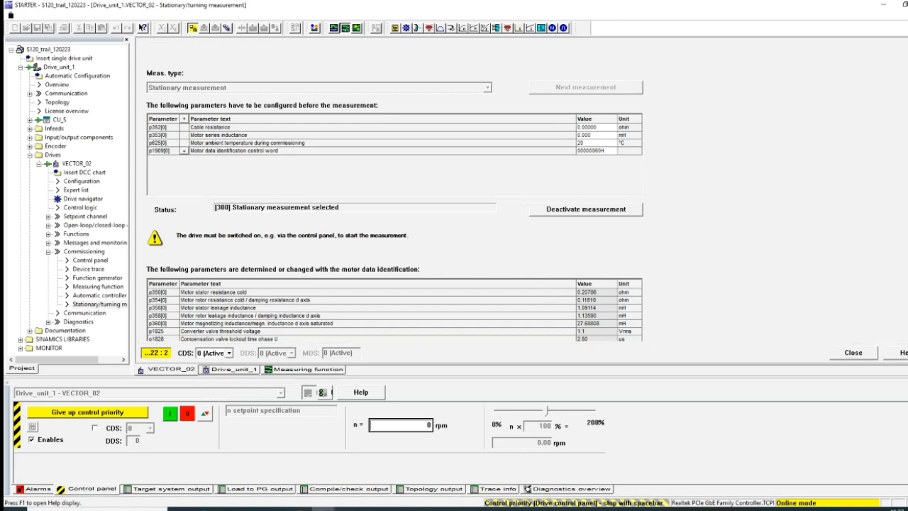
Find drive commissioning parameter filter p10 in VECTOR_02's expert list and set it to [0] Ready.
scroll(511, 205, "down", 3)
scroll(146, 118, "up", 3)
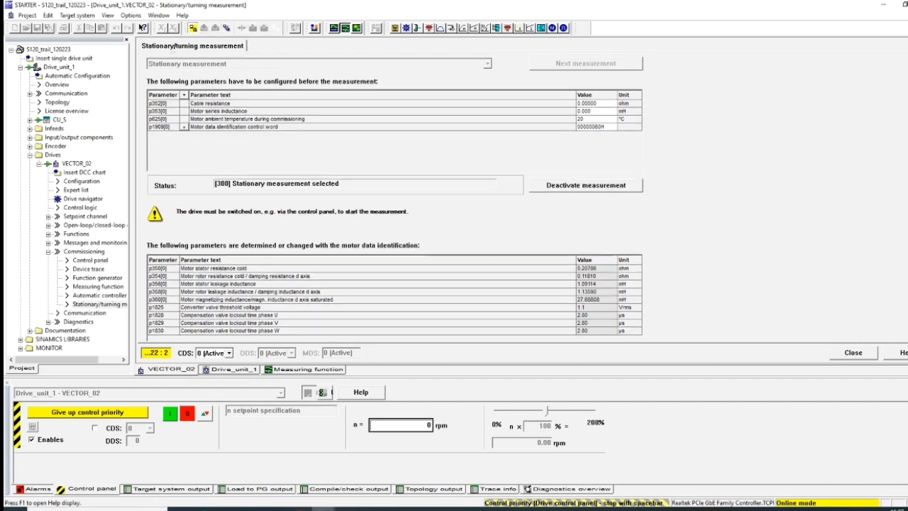
left_click(78, 191)
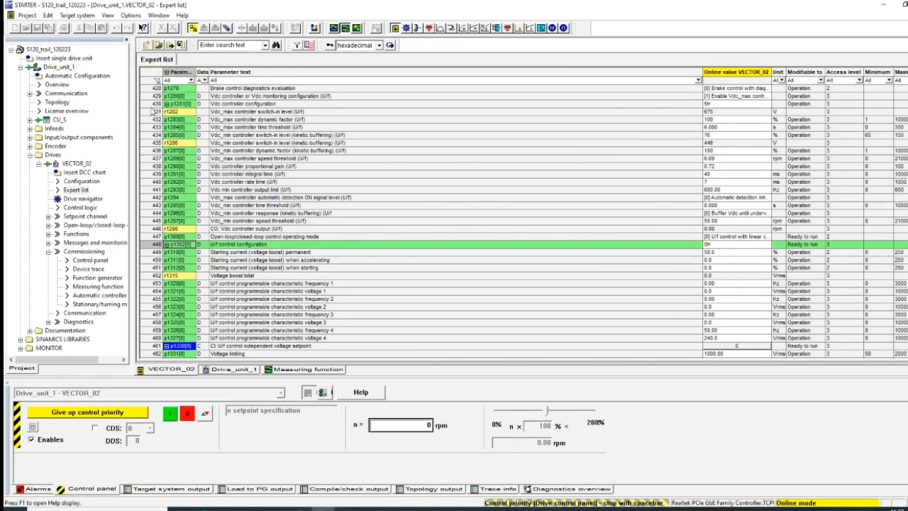
left_click(189, 166)
type("10")
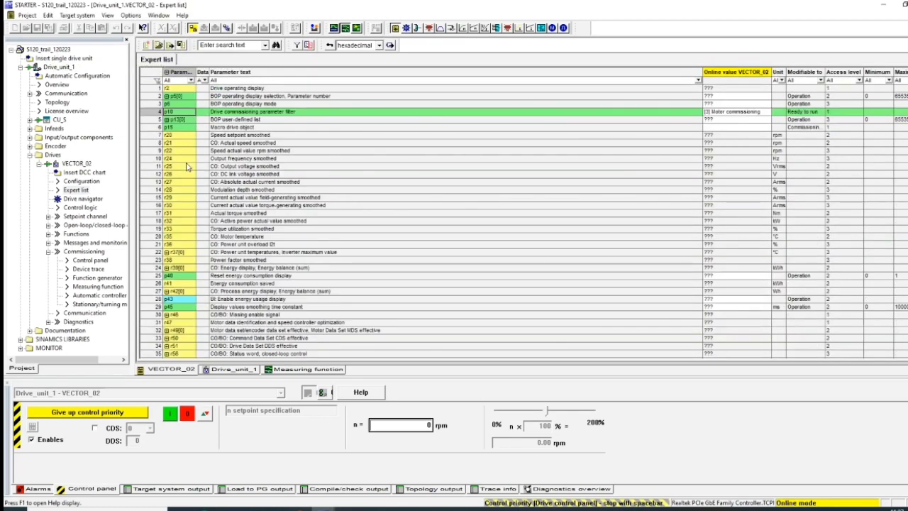
left_click(750, 117)
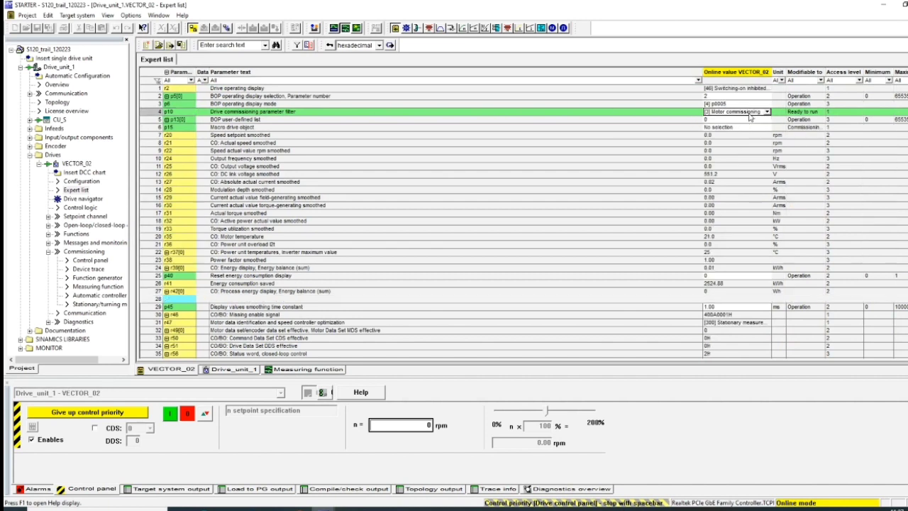
left_click(766, 113)
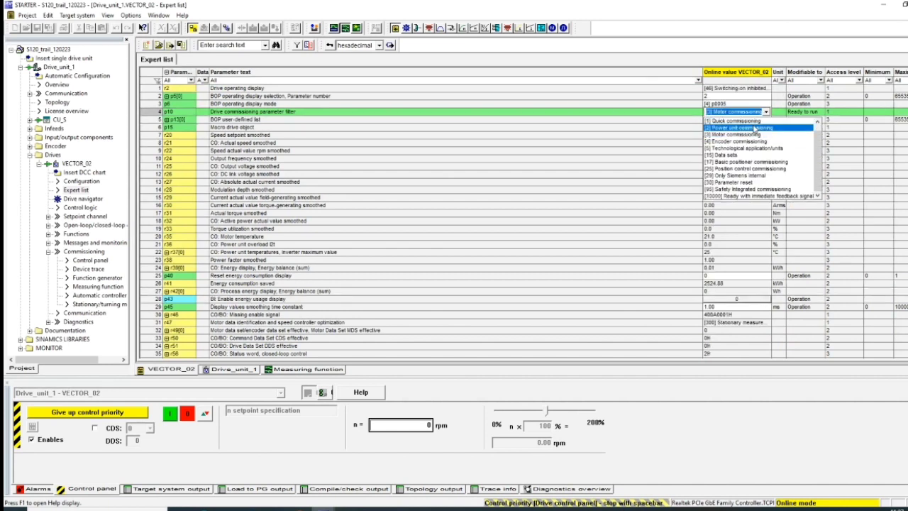
left_click(817, 121)
left_click(783, 122)
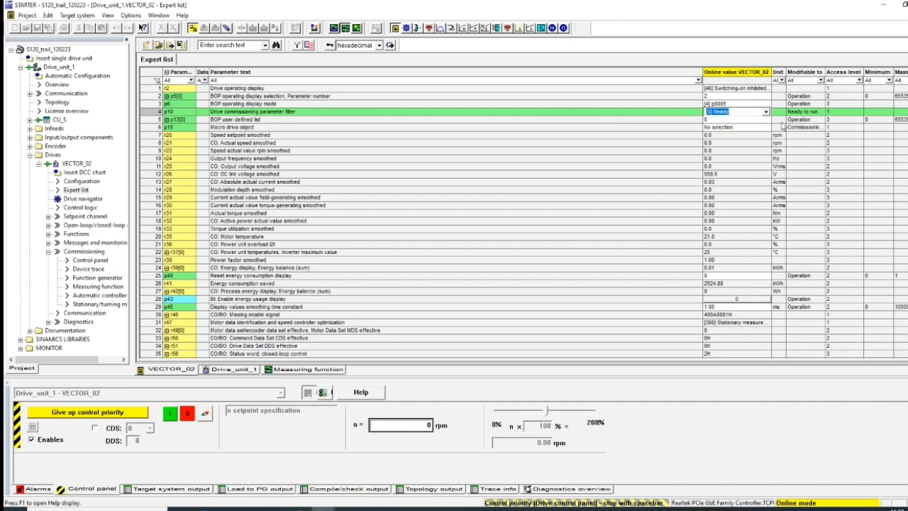
Find motor data identification parameter p1900 in the expert list and expand test pulse evaluation configuration p1901 to examine its settings.
left_click(201, 167)
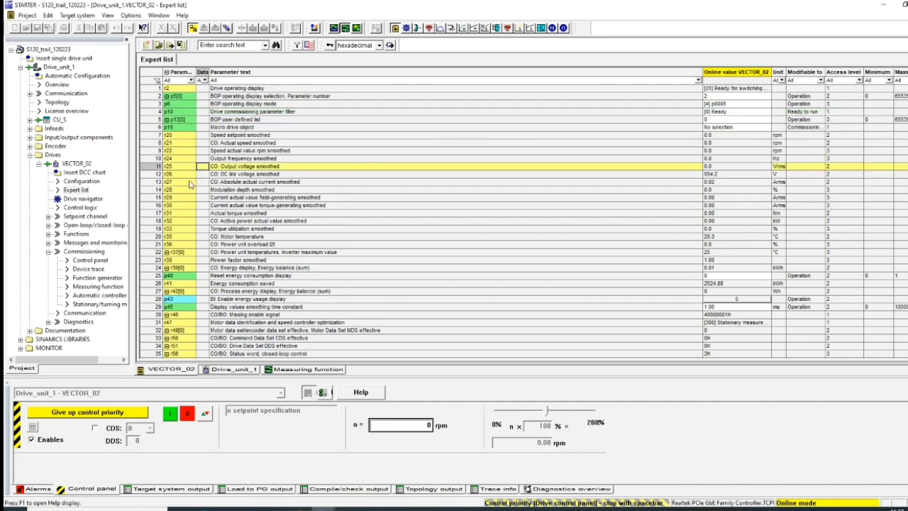
left_click(190, 182)
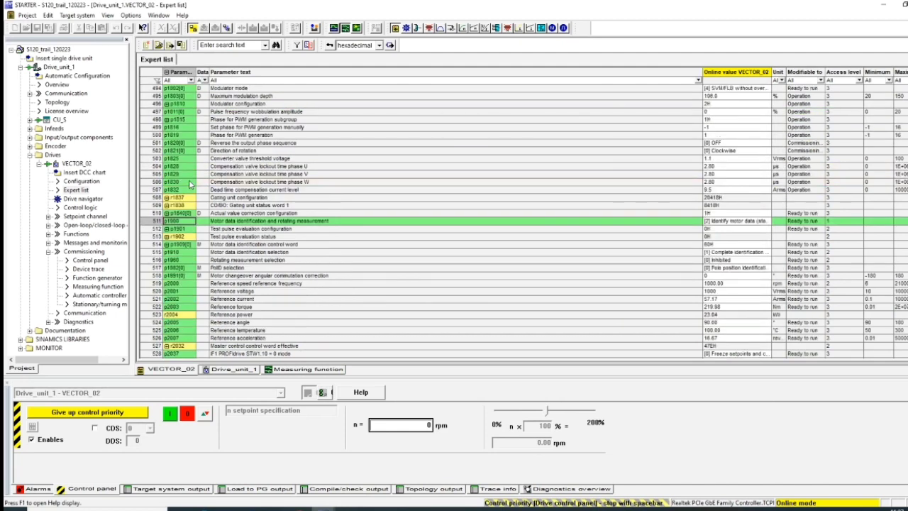
left_click(218, 229)
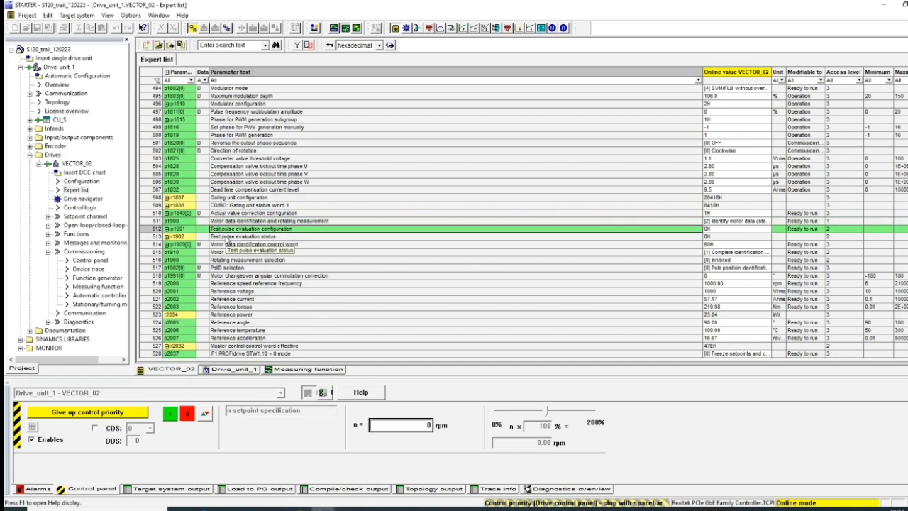
left_click(227, 237)
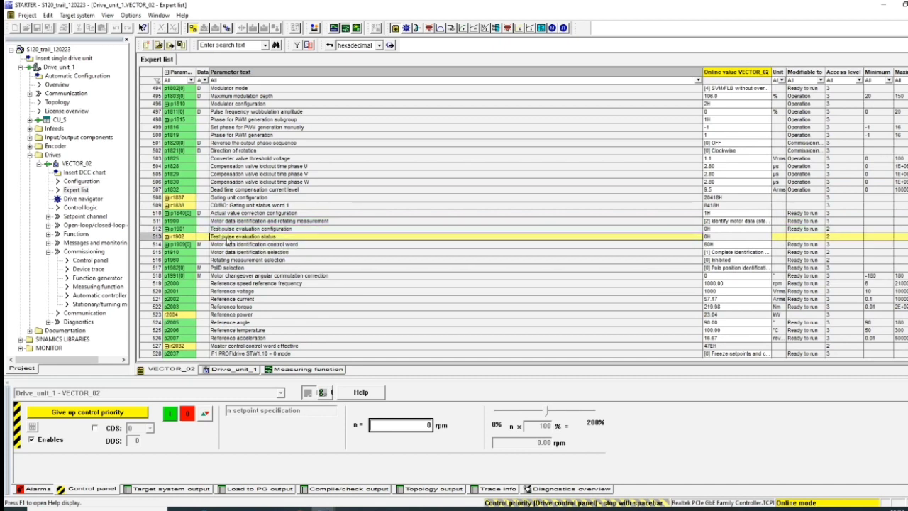
left_click(166, 229)
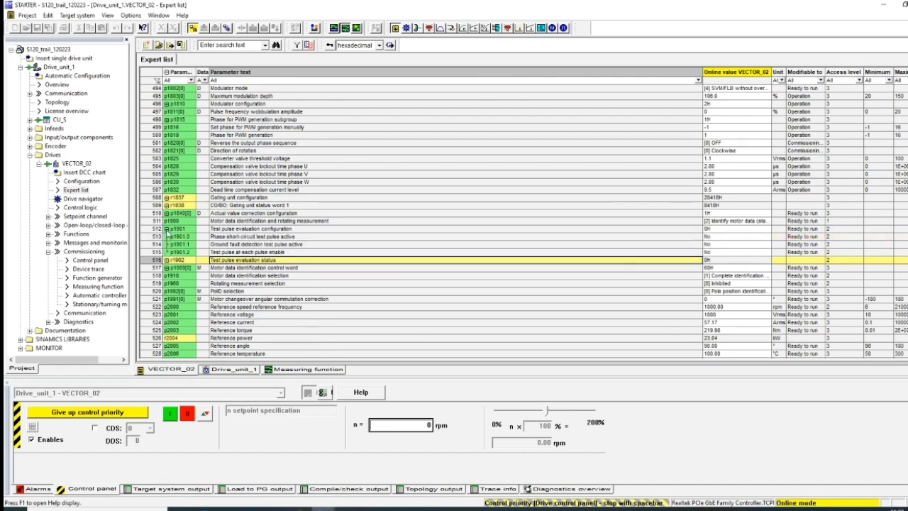
left_click(231, 229)
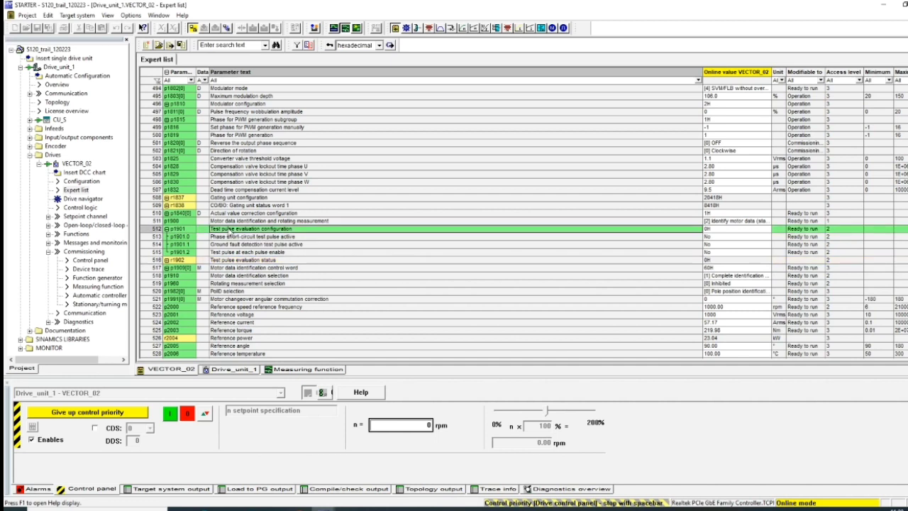
Review the phase short-circuit and ground fault detection settings under p1901 and collapse the parameter.
left_click(231, 237)
left_click(233, 245)
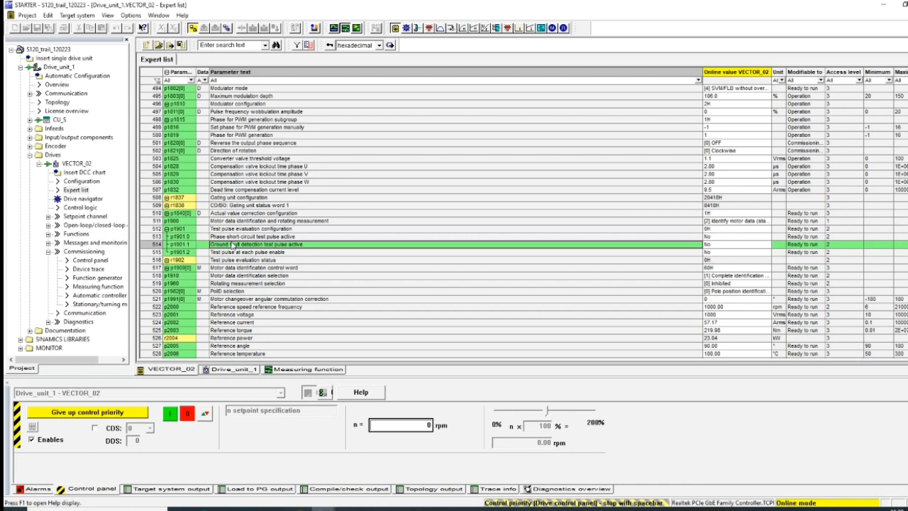
left_click(166, 229)
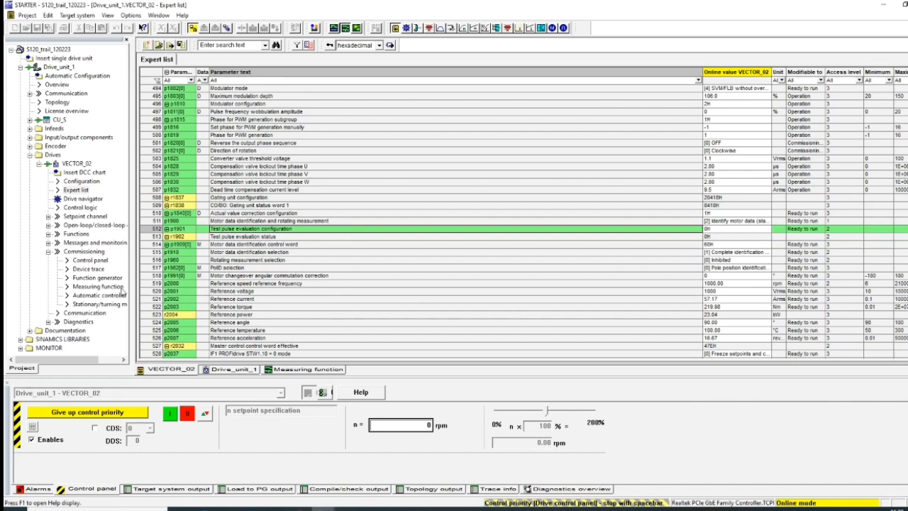
Open VECTOR_02's stationary/turning measurement, acknowledge the motor movement notes and switch on the drive to run the stationary measurement.
double_click(116, 307)
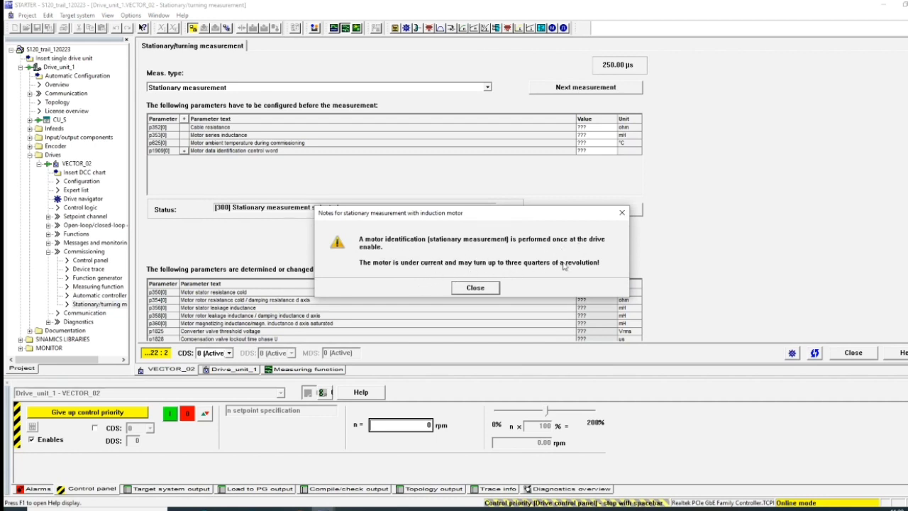
left_click(475, 288)
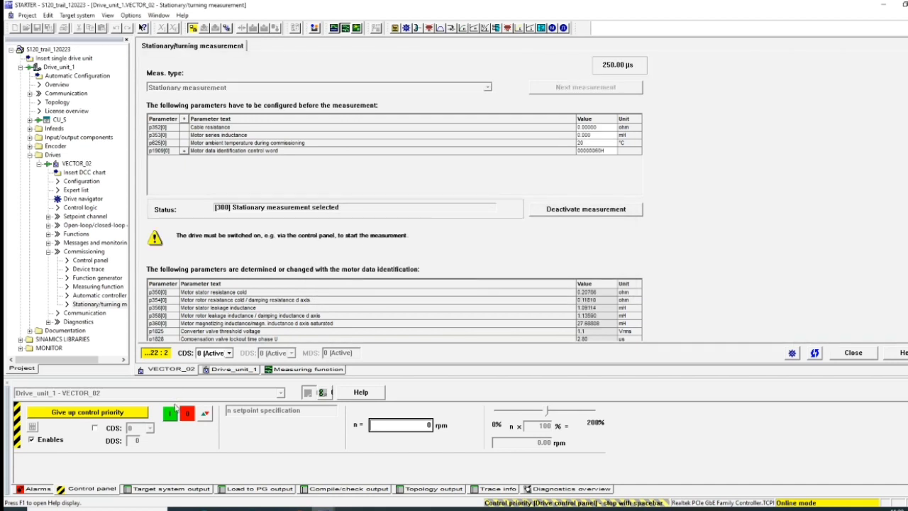
left_click(172, 416)
left_click(172, 416)
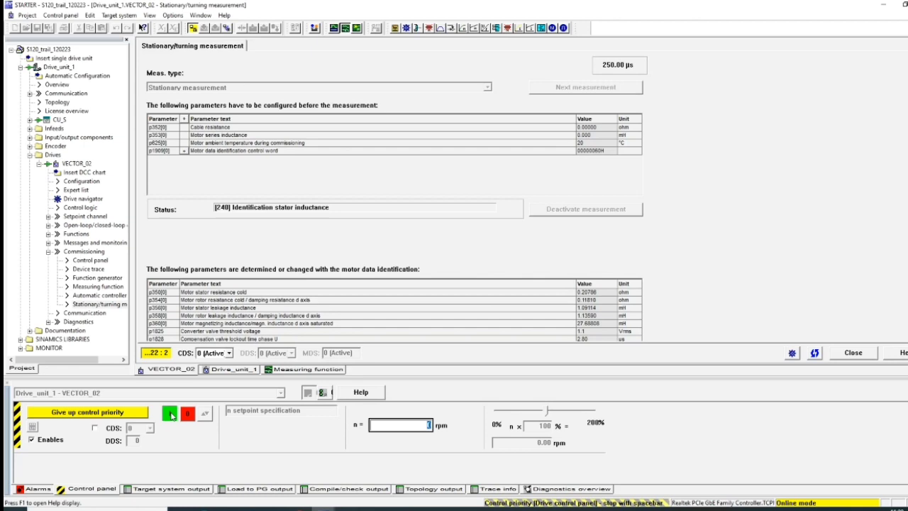
left_click(231, 370)
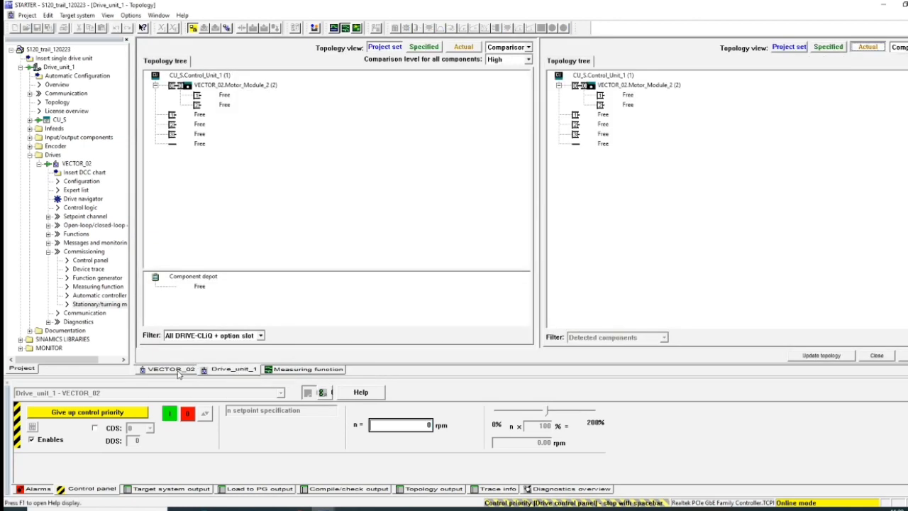
left_click(177, 371)
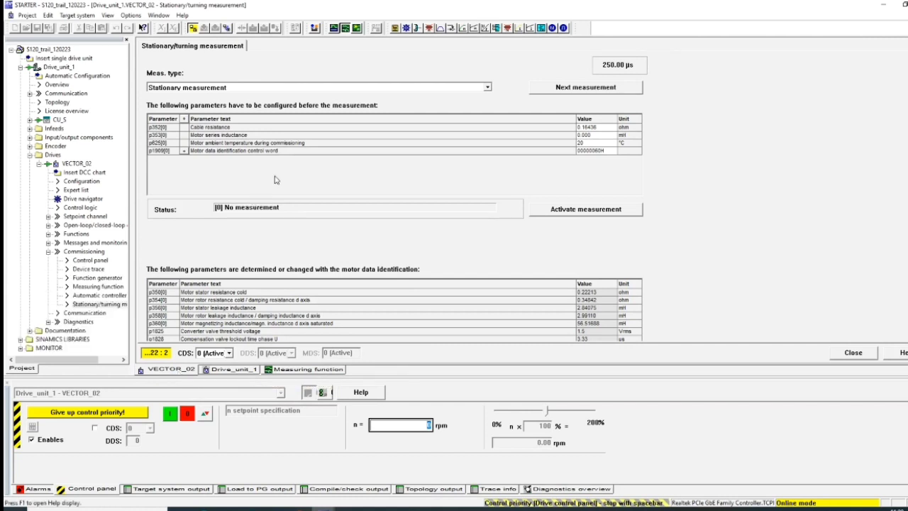
Activate the measurement type Complete calculation of the motor/control parameters and switch on VECTOR_02.
left_click(487, 87)
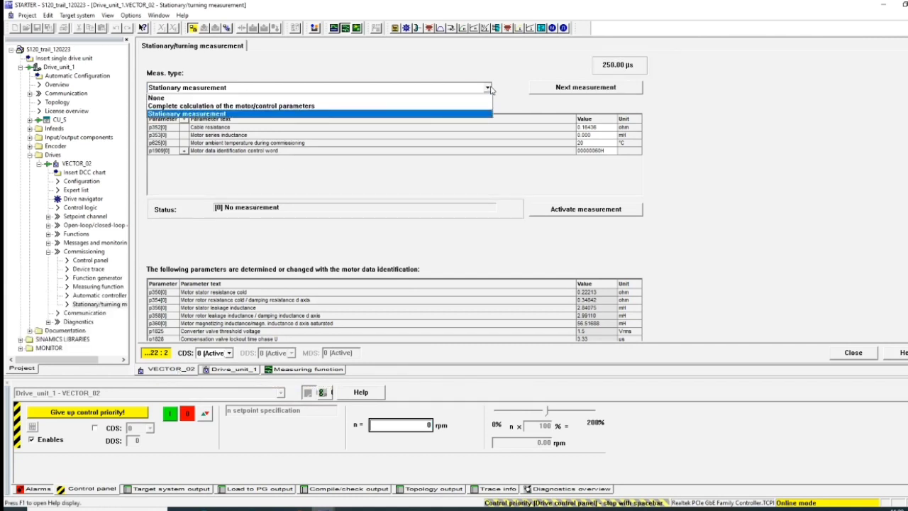
left_click(387, 107)
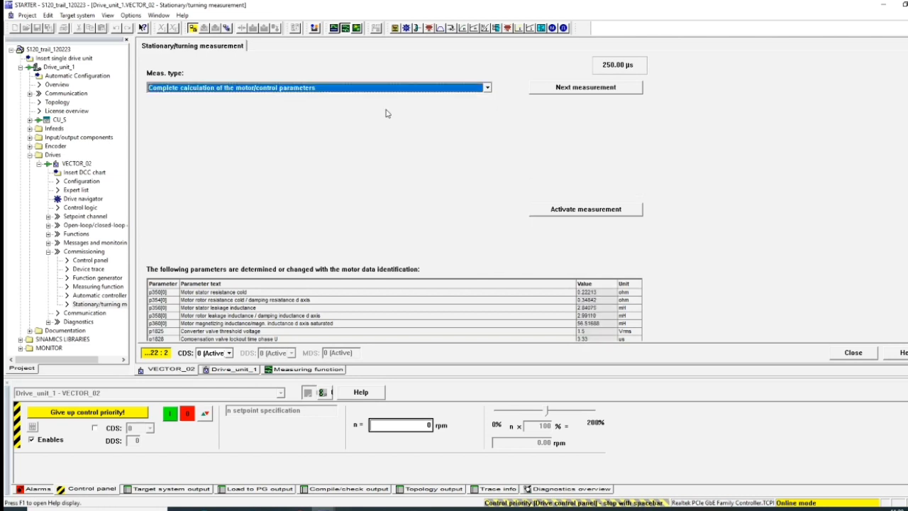
left_click(586, 209)
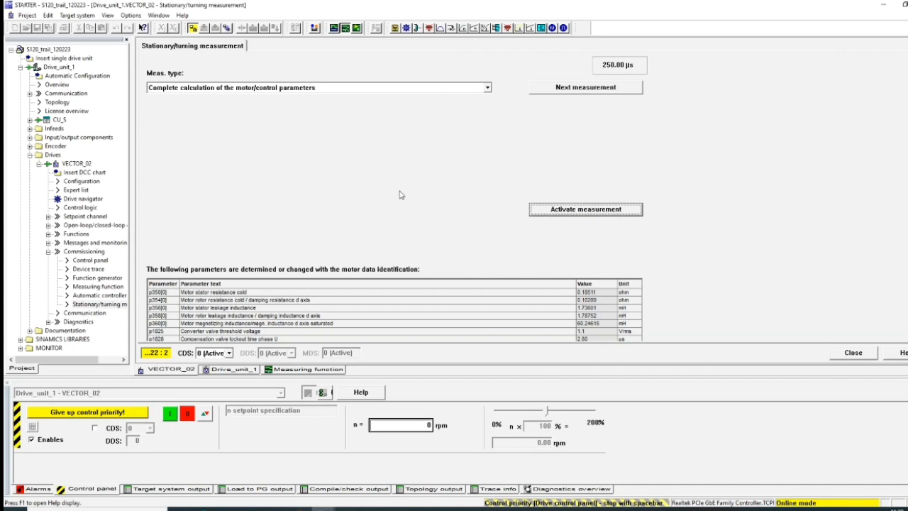
left_click(170, 413)
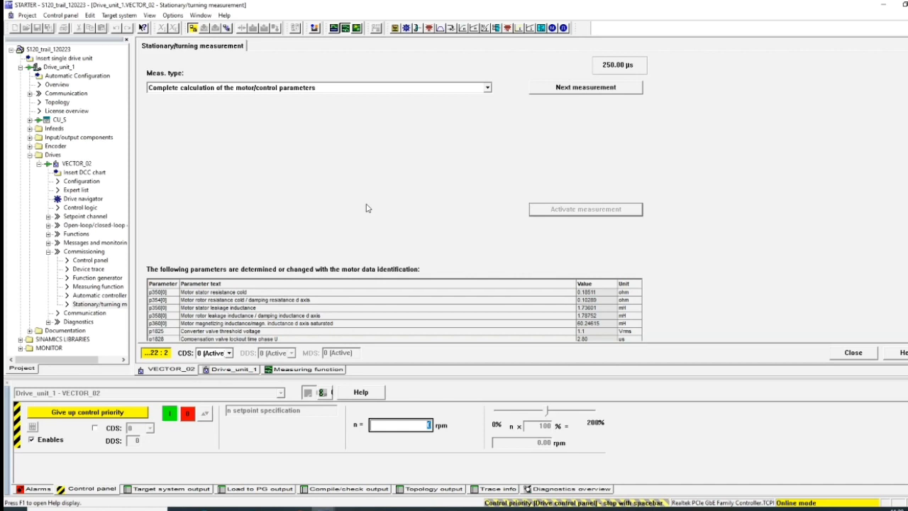
left_click(487, 87)
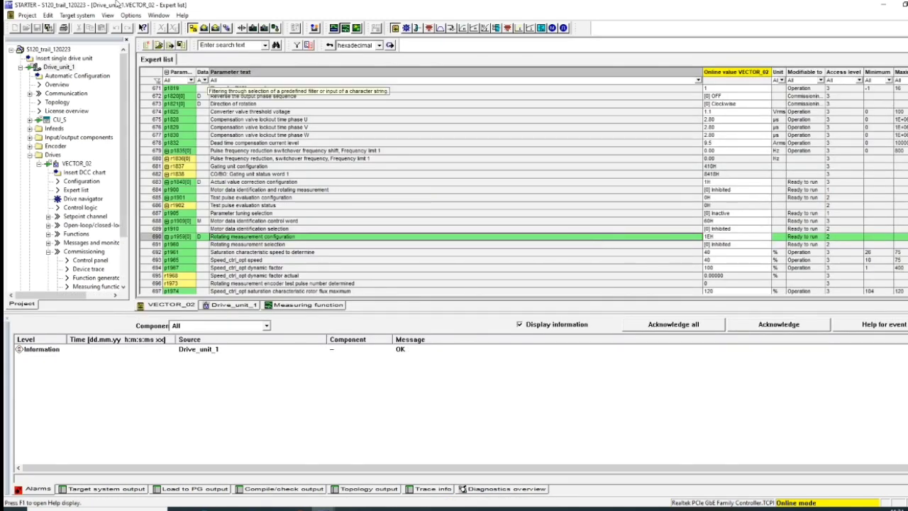
Save the project and compile the changes, and copy RAM to ROM on Drive_unit_1.
left_click(49, 27)
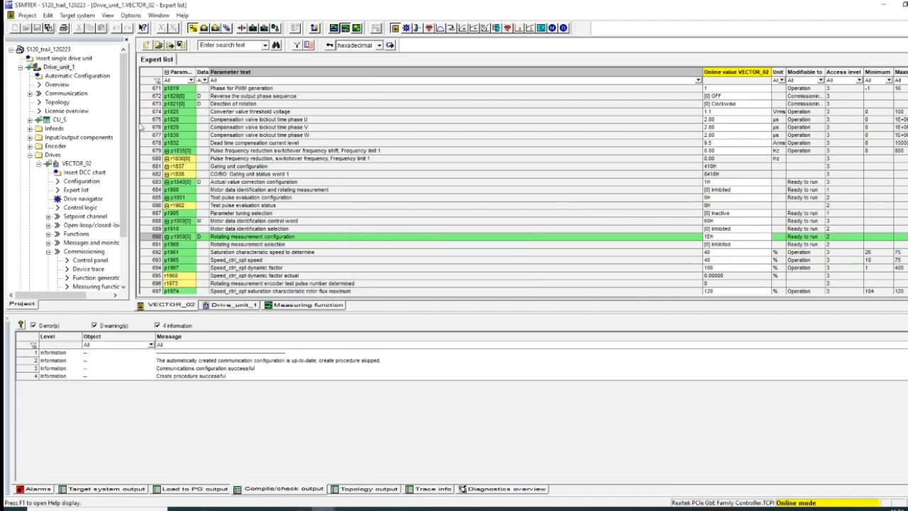
right_click(55, 68)
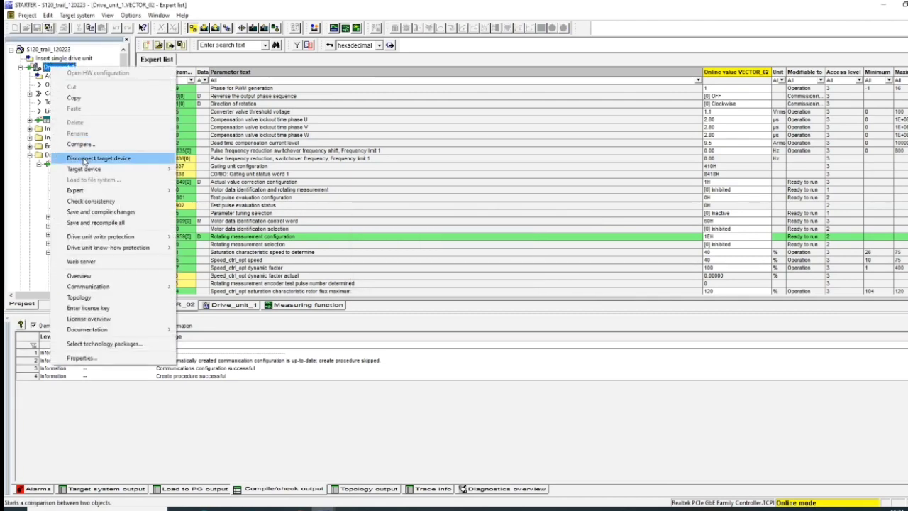
mouse_move(84, 170)
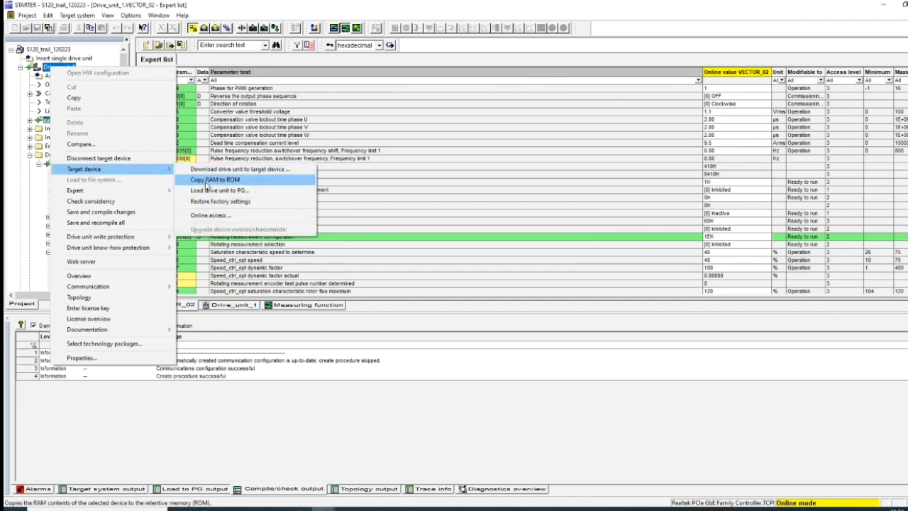
left_click(207, 179)
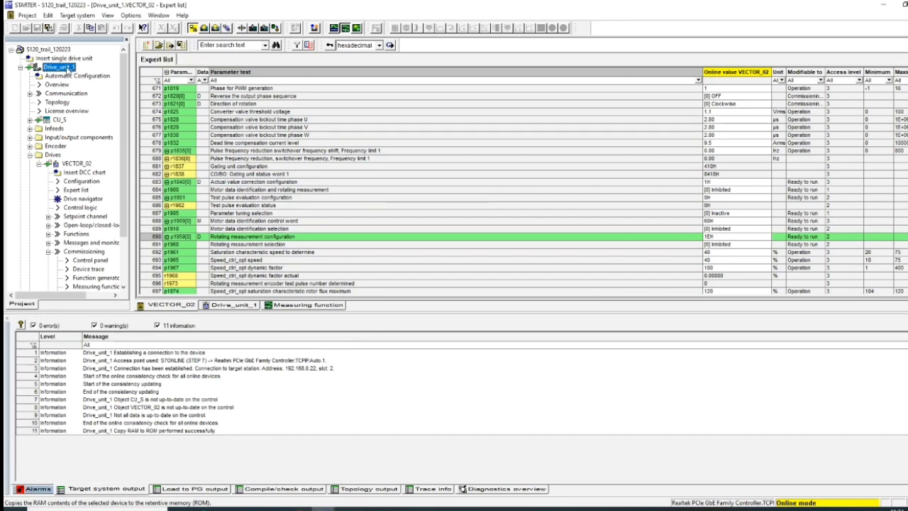
Load the parameters of Drive_unit_1 from the target device to the PG.
right_click(69, 67)
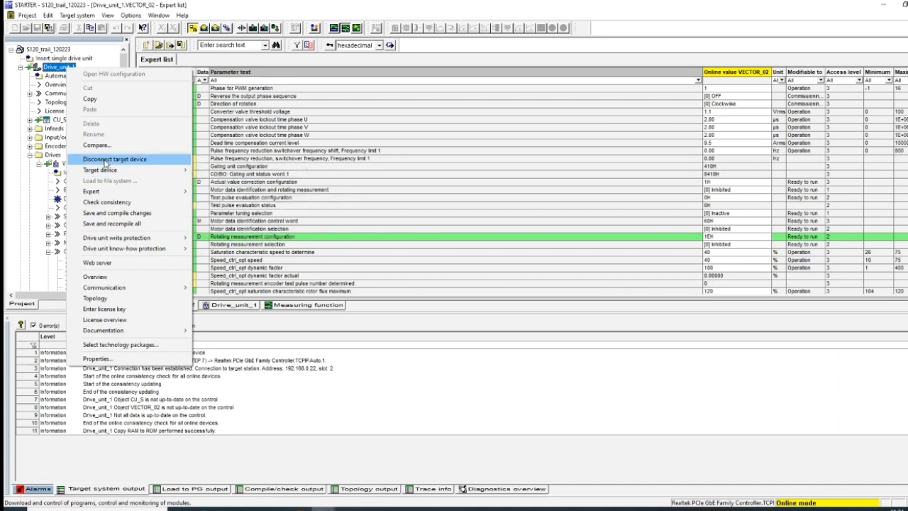
mouse_move(105, 171)
left_click(204, 192)
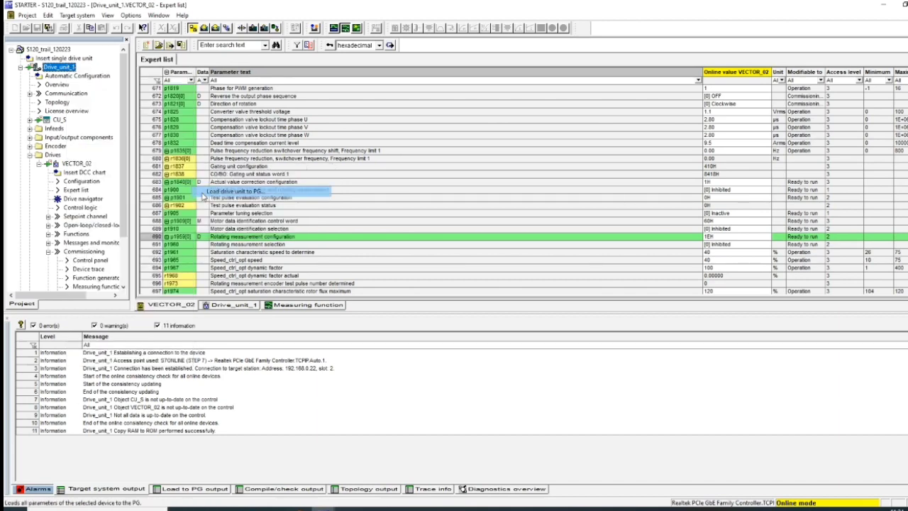
left_click(446, 300)
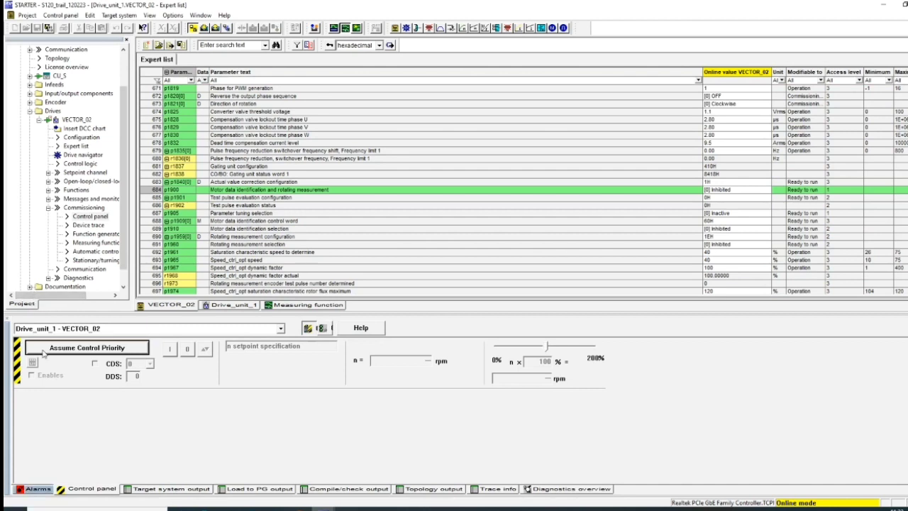
Assume control priority for VECTOR_02 with life-sign monitoring at 1000 ms, set the enables and switch on the drive.
left_click(47, 349)
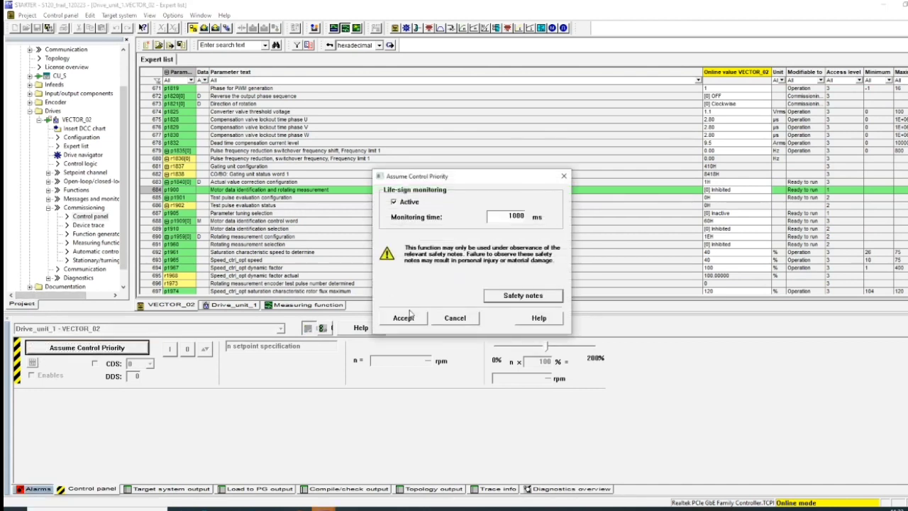
left_click(406, 319)
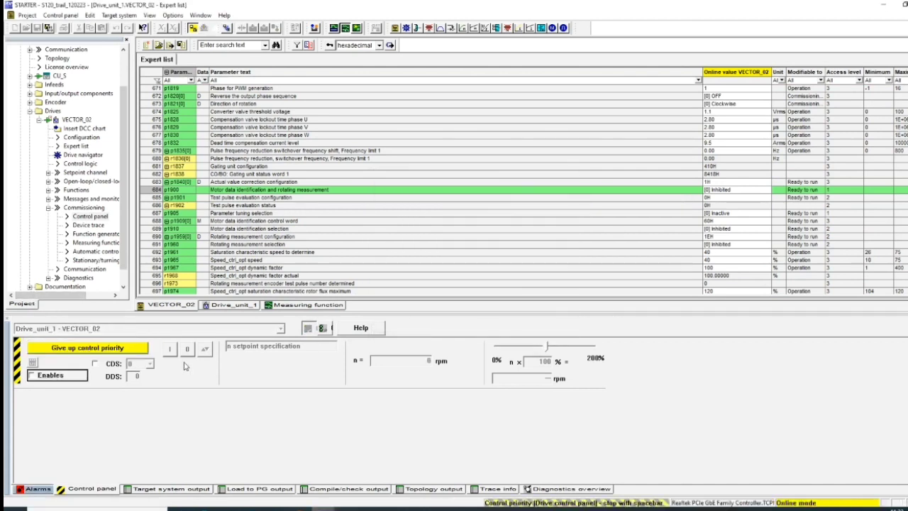
left_click(49, 376)
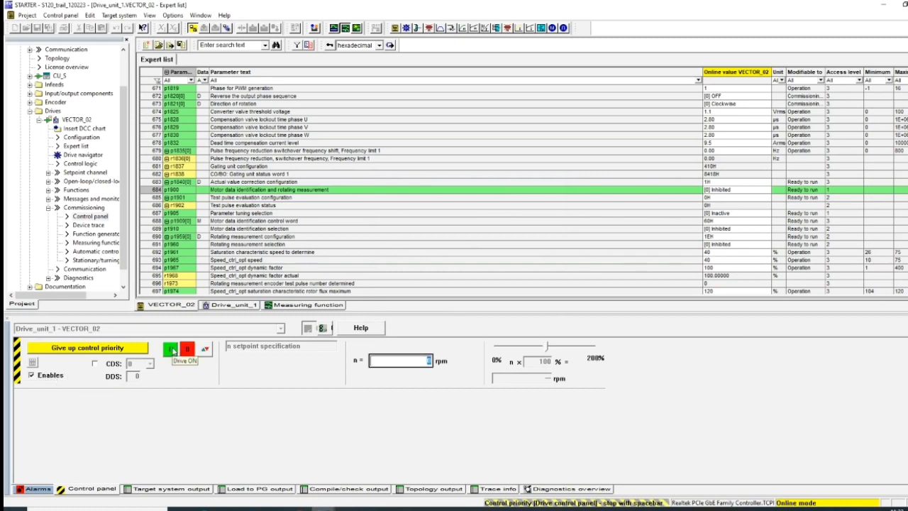
left_click(173, 350)
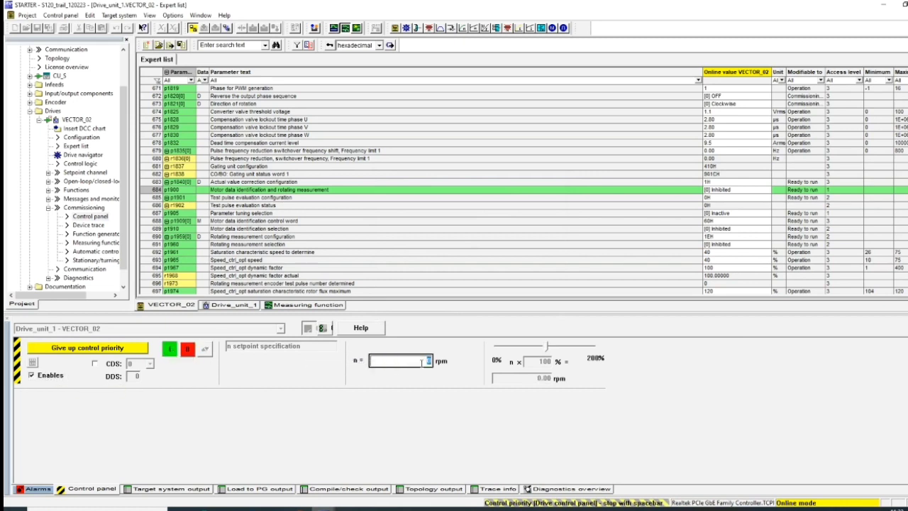
Test-run VECTOR_02 with speed setpoints of 1000 rpm, 500 rpm and 0 rpm.
type("1000")
key("Return")
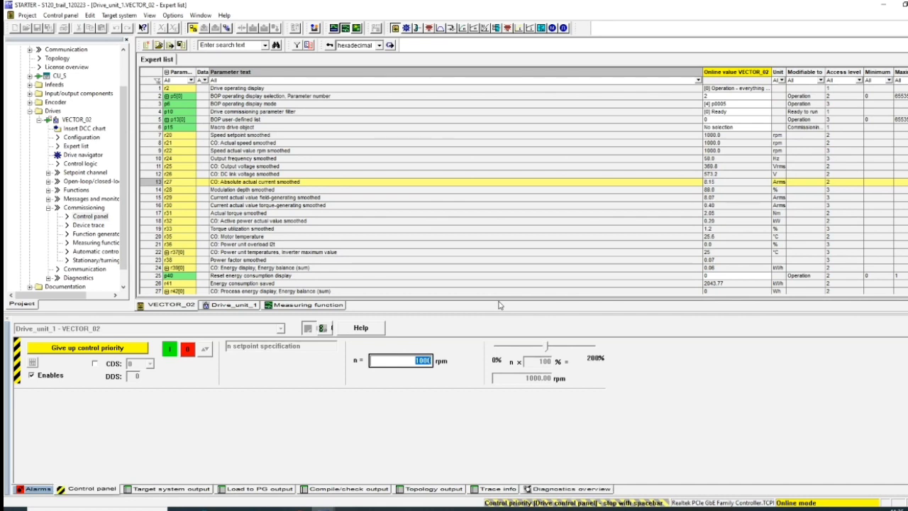
type("500")
key("Return")
type("0")
key("Return")
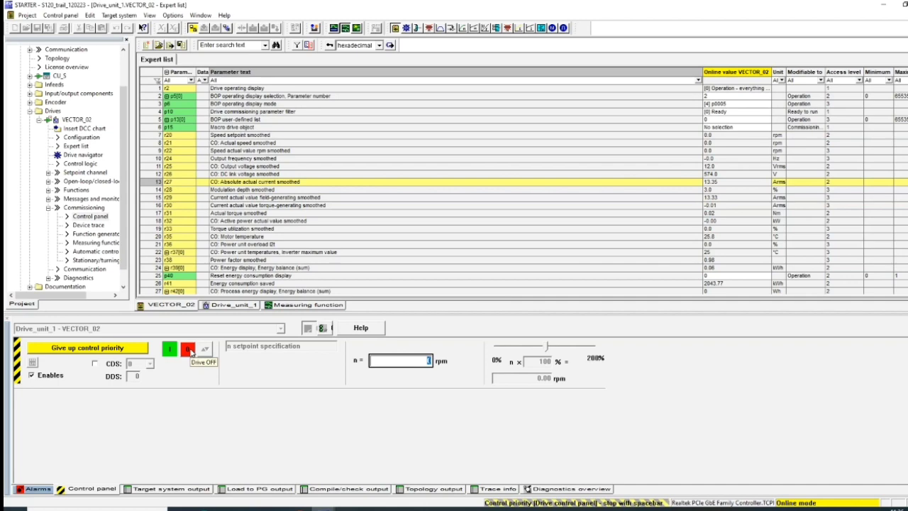
Switch off VECTOR_02 and give up control priority.
left_click(191, 353)
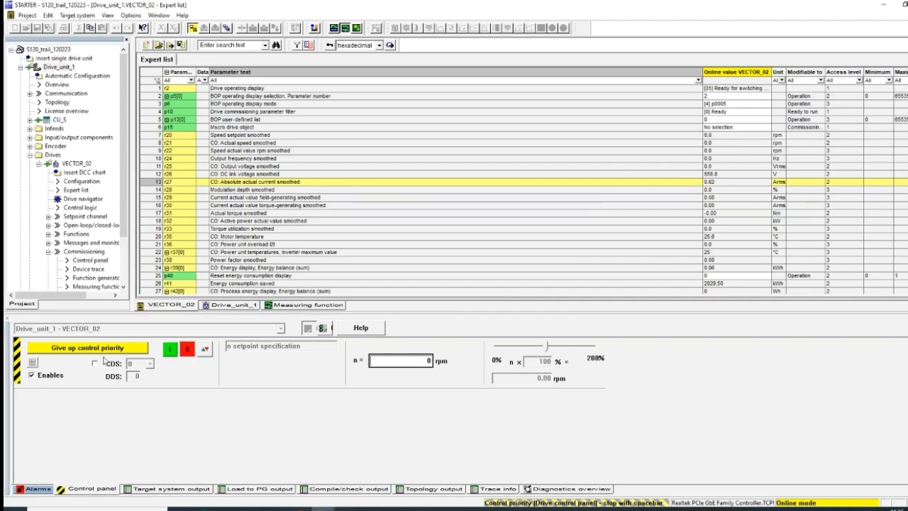
left_click(102, 352)
left_click(448, 315)
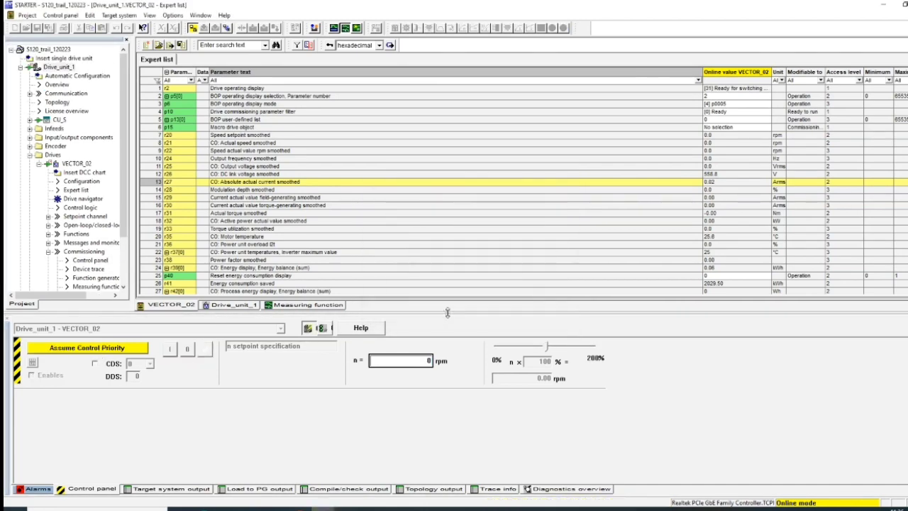
Save the project and compile the changes, and disconnect Drive_unit_1 from the target device.
left_click(47, 27)
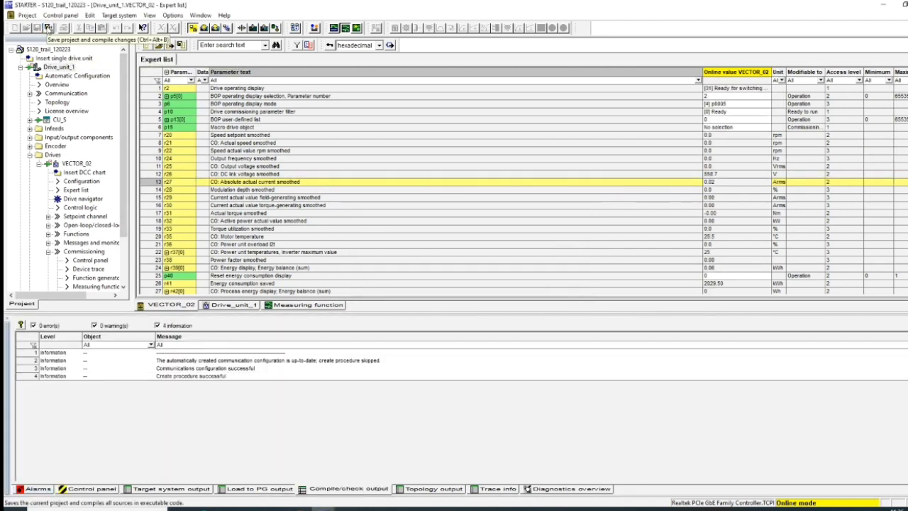
right_click(58, 66)
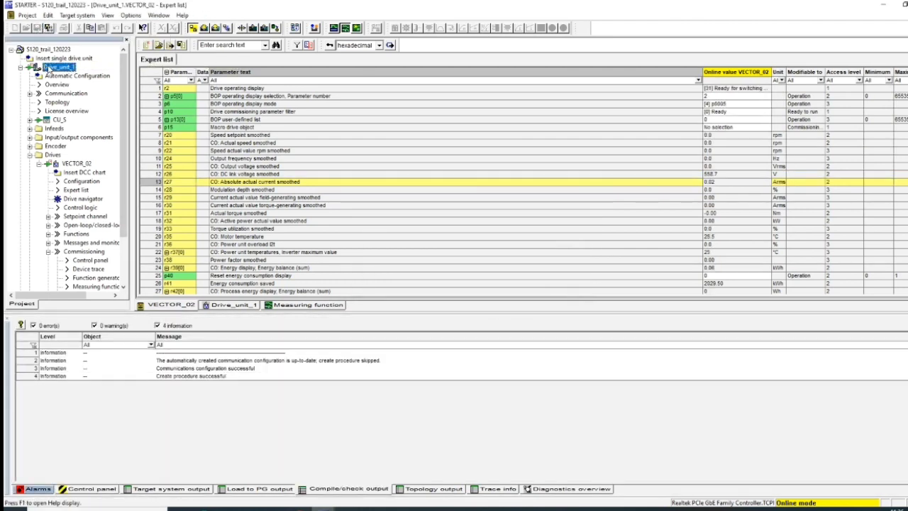
left_click(102, 161)
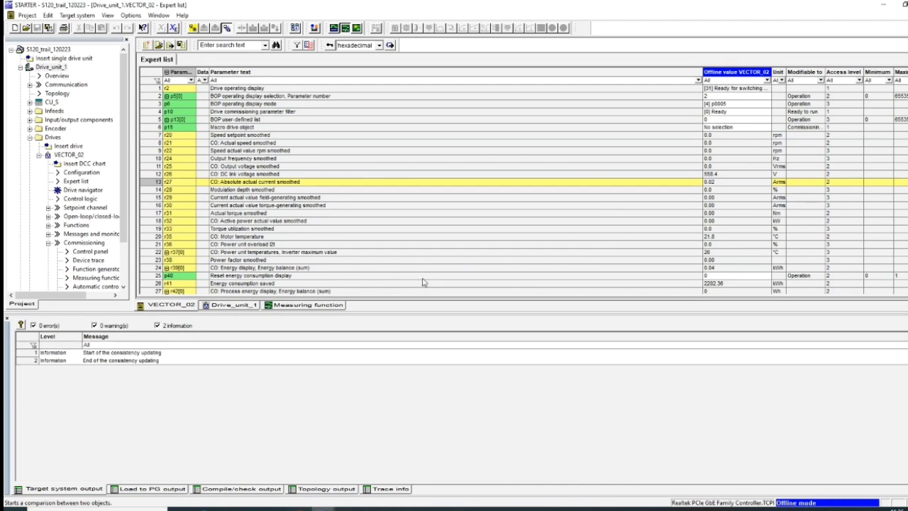
left_click_drag(425, 314, 416, 412)
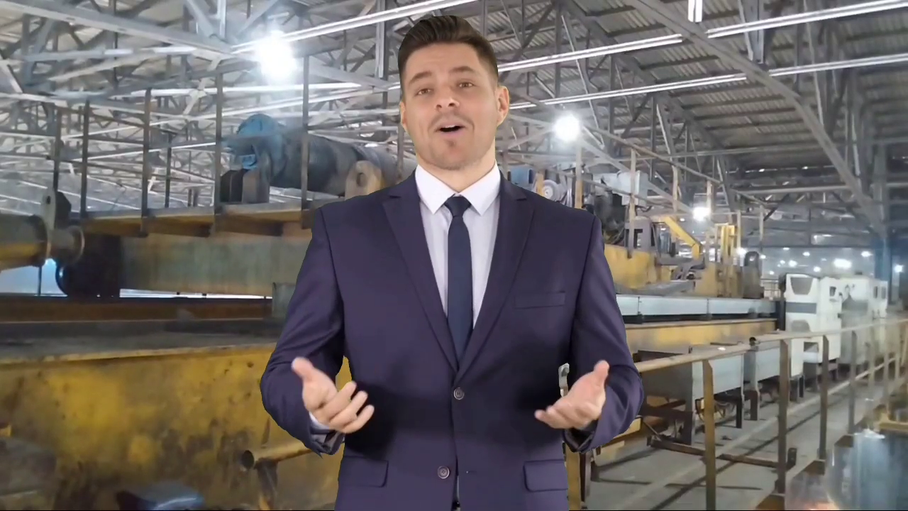